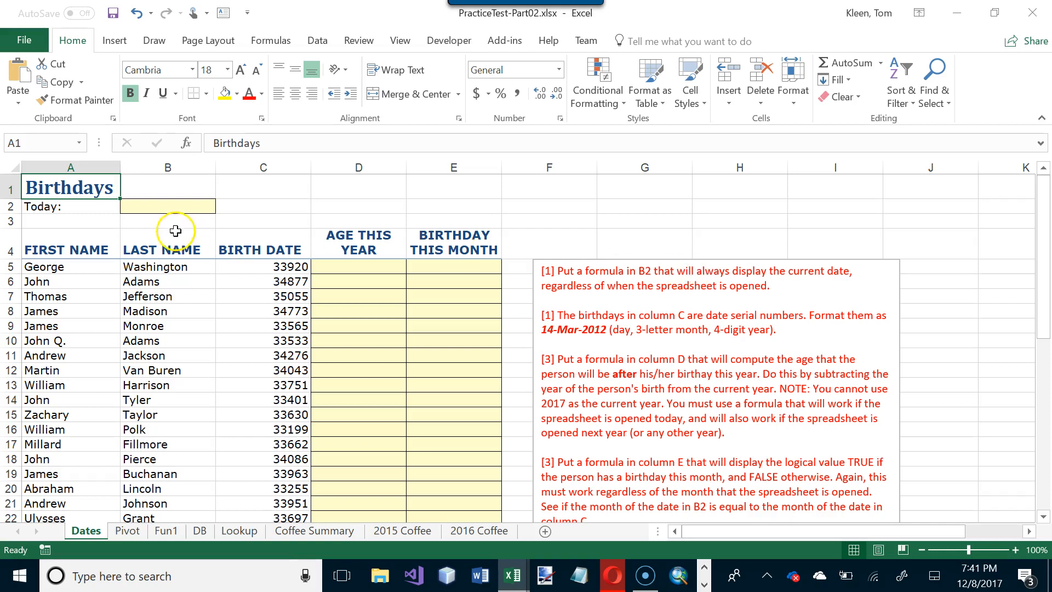
# Enter the formula =TODAY() in cell B2 to show the current date
pyautogui.click(173, 206)
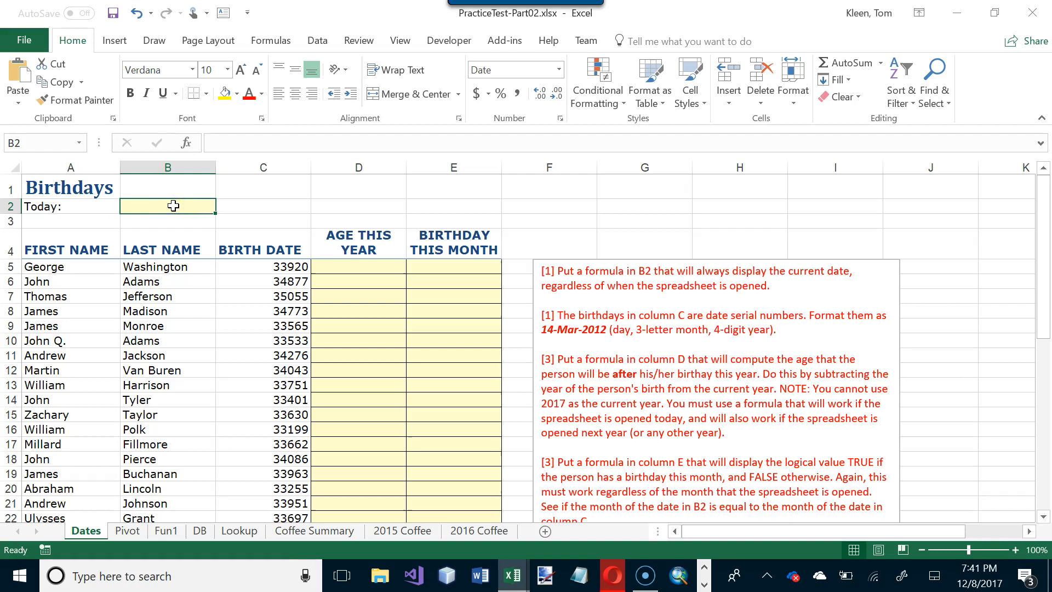
pyautogui.write('=today')
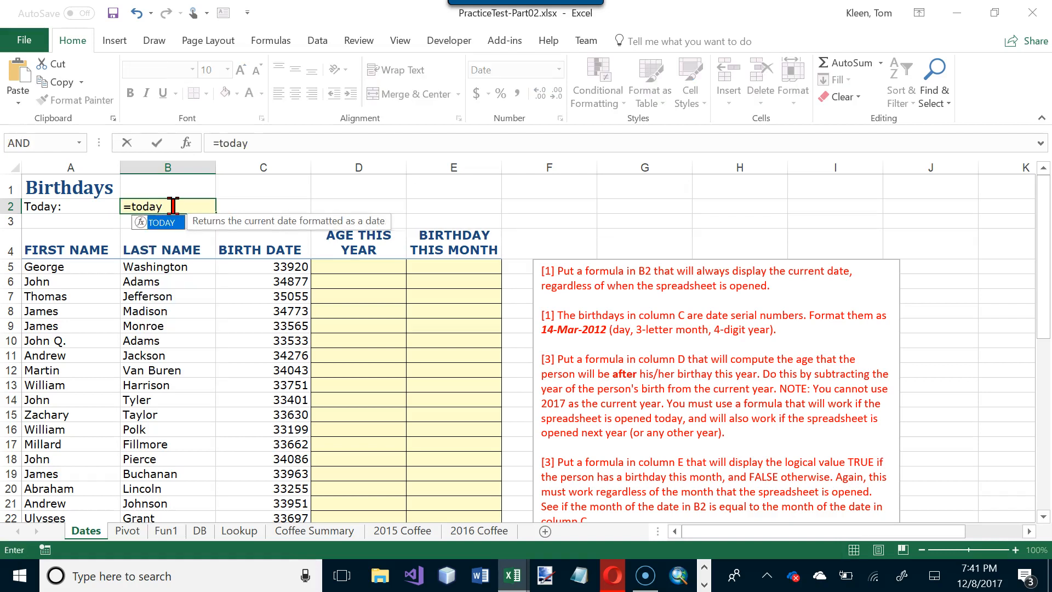
pyautogui.write('()')
pyautogui.press('Return')
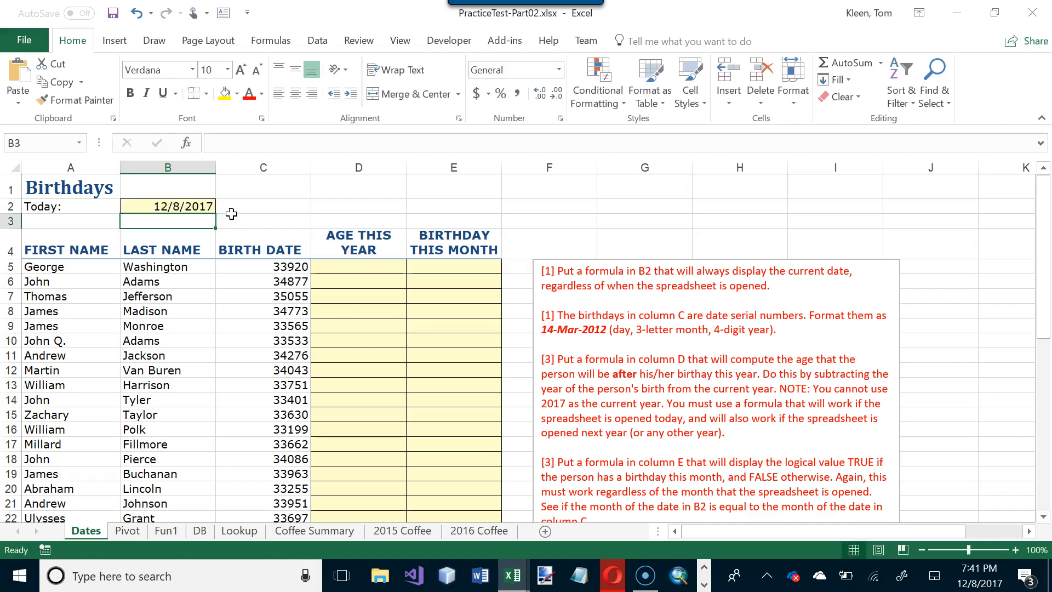
pyautogui.click(178, 208)
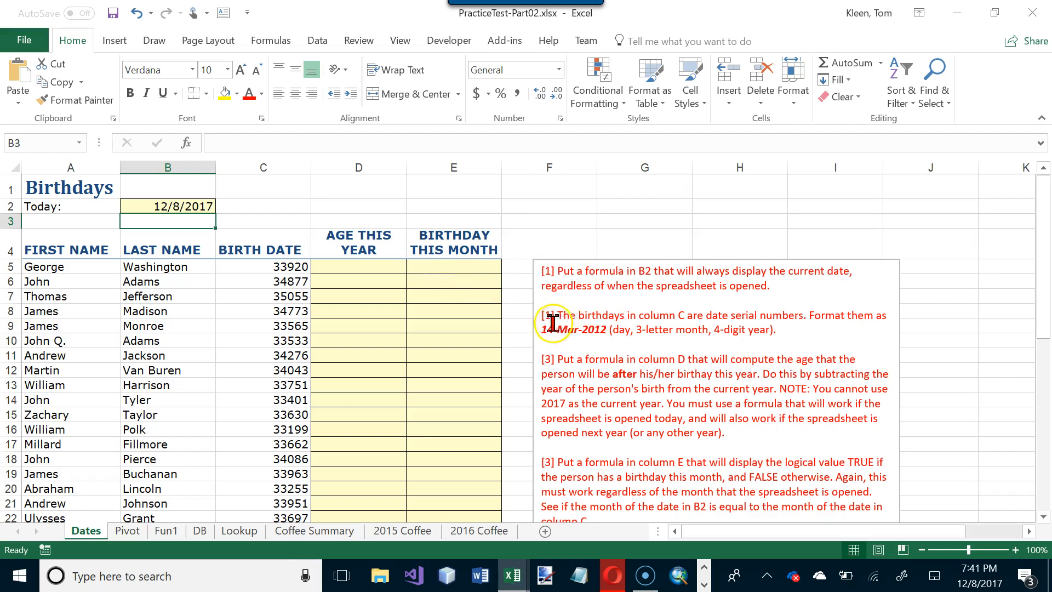
# Format the birth dates in C5:C47 as dates of the type 14-Mar-2012
pyautogui.click(284, 268)
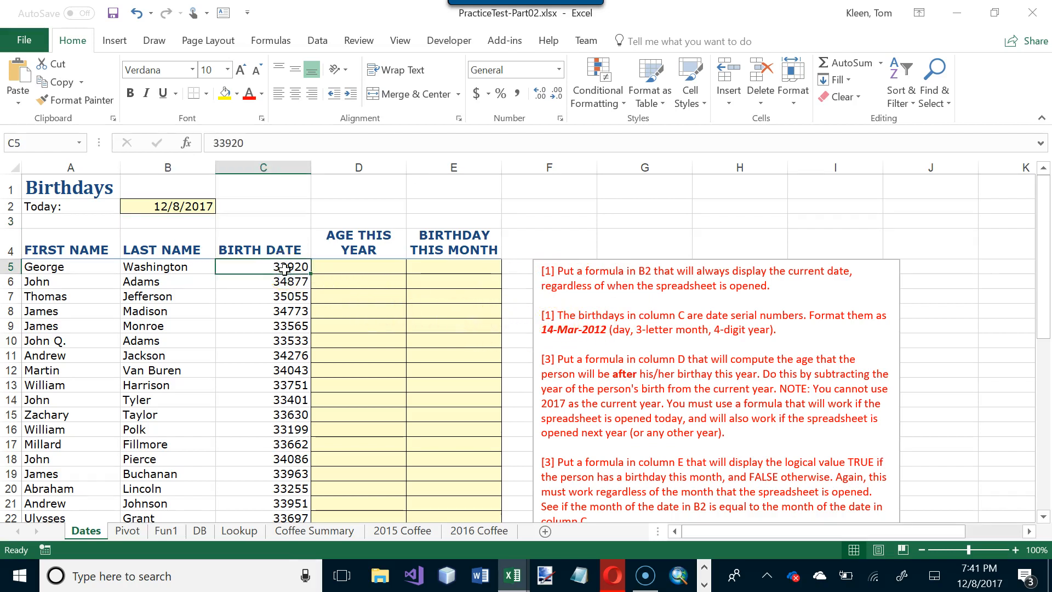
pyautogui.moveTo(285, 269); pyautogui.dragTo(299, 518)
pyautogui.hotkey('shift', 'Down')
pyautogui.hotkey('shift', 'Down')
pyautogui.hotkey('shift', 'Down')
pyautogui.hotkey('shift', 'Down')
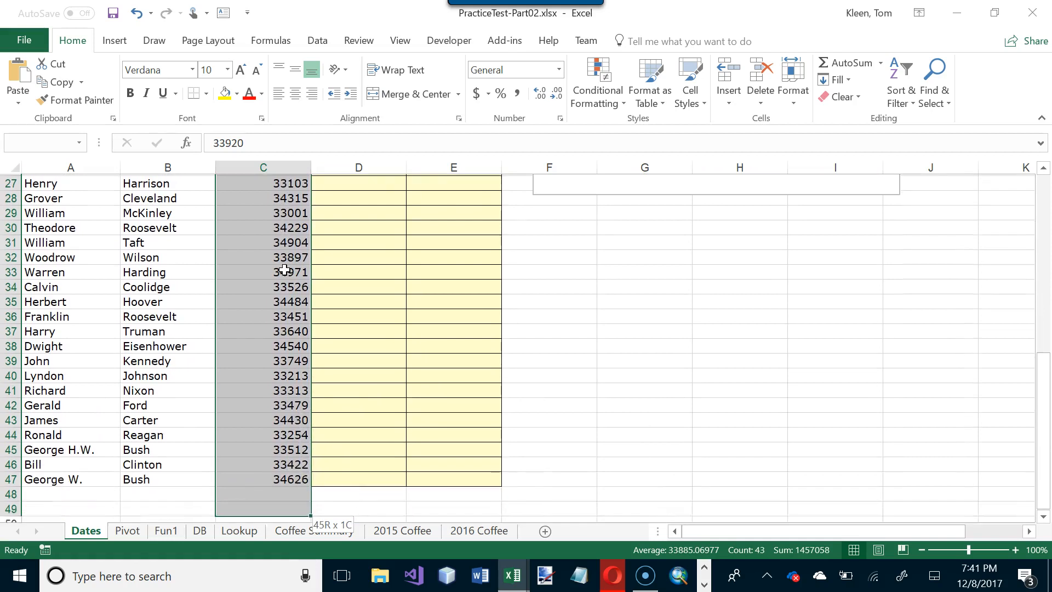
pyautogui.hotkey('shift', 'Up')
pyautogui.hotkey('shift', 'Up')
pyautogui.hotkey('shift', 'Up')
pyautogui.hotkey('shift', 'Up')
pyautogui.hotkey('shift', 'Down')
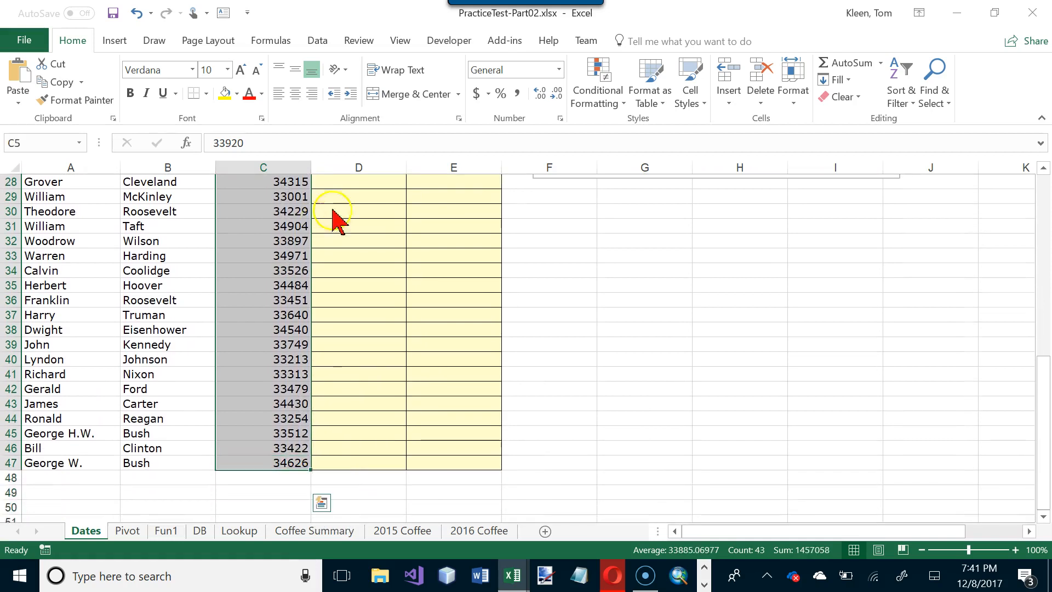
pyautogui.scroll(8, 624, 247)
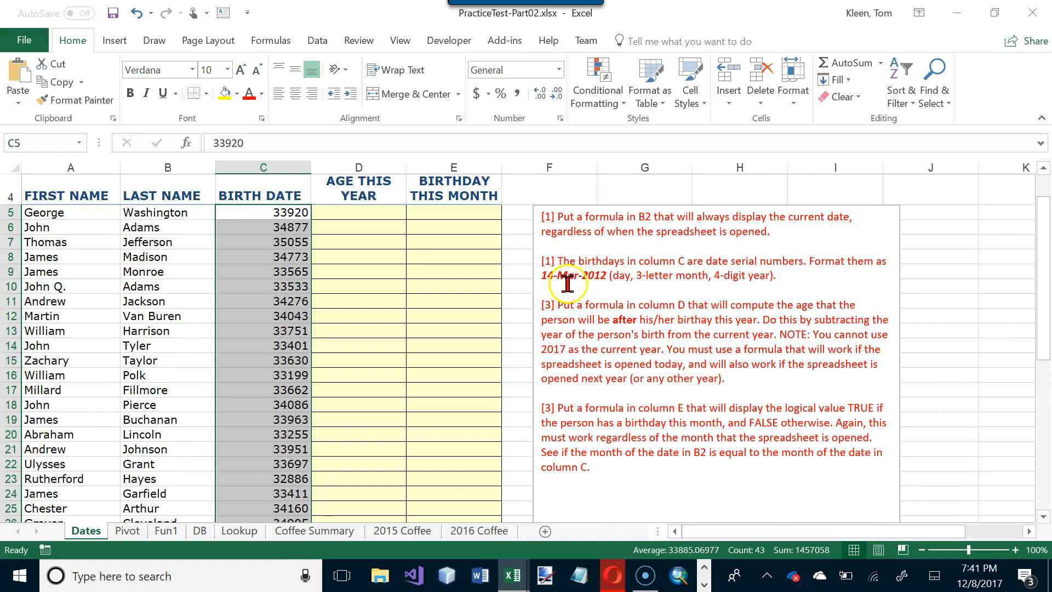
pyautogui.rightClick(282, 214)
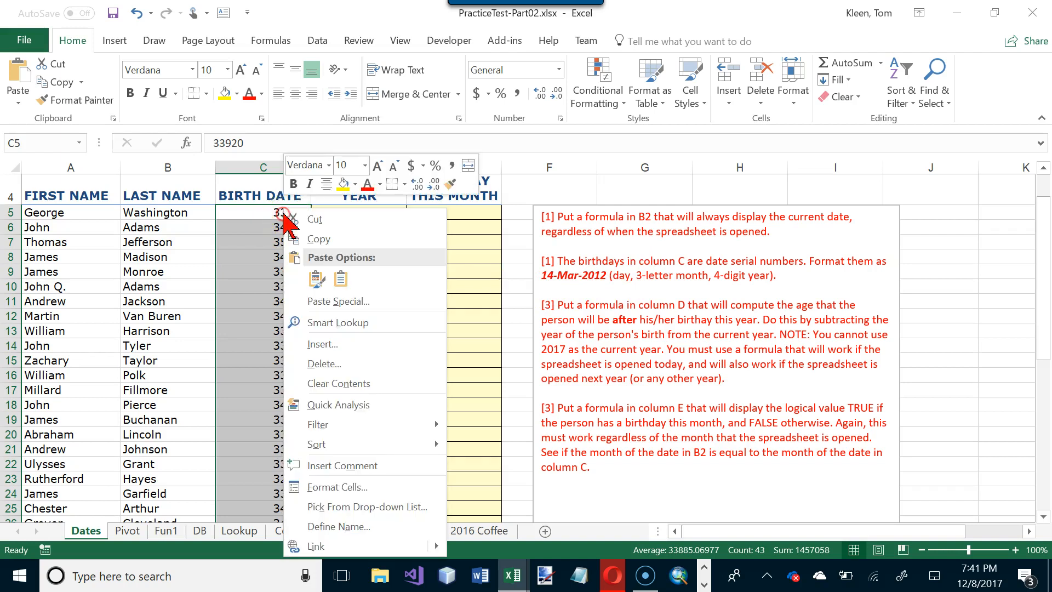
pyautogui.click(352, 488)
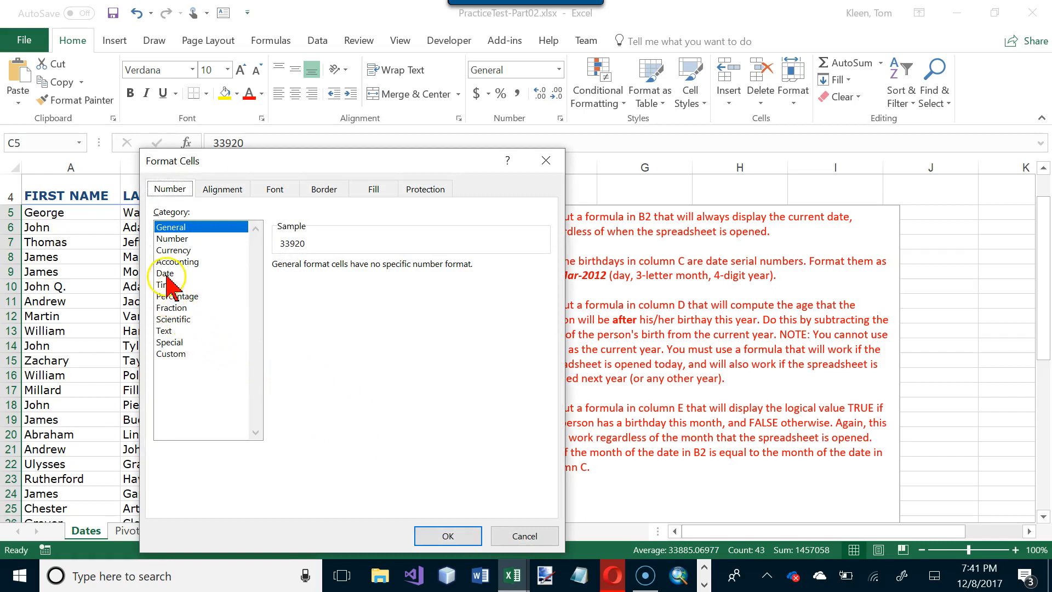
pyautogui.click(165, 273)
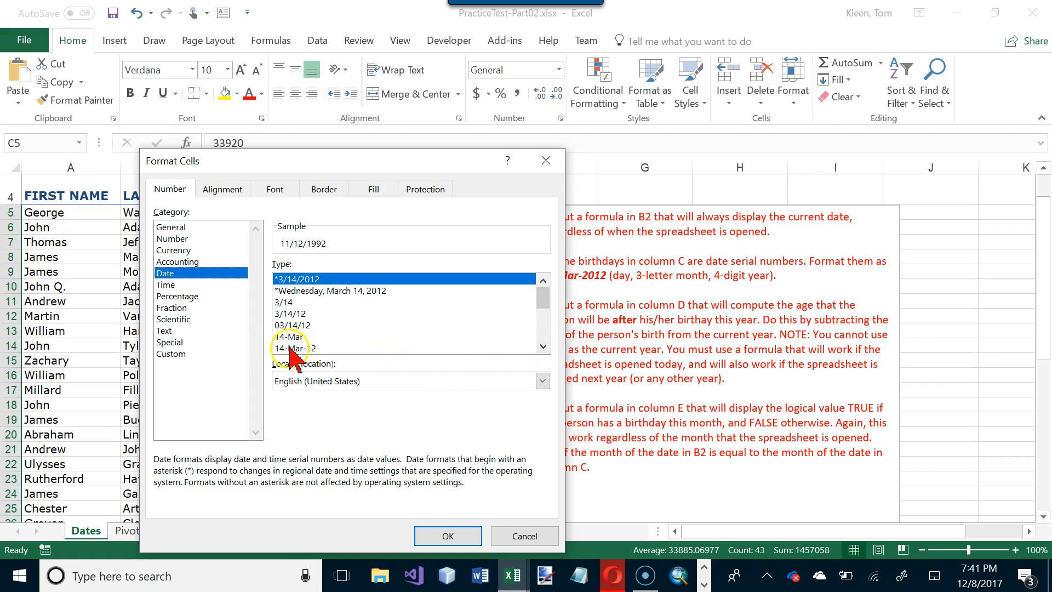
pyautogui.click(543, 346)
pyautogui.click(543, 347)
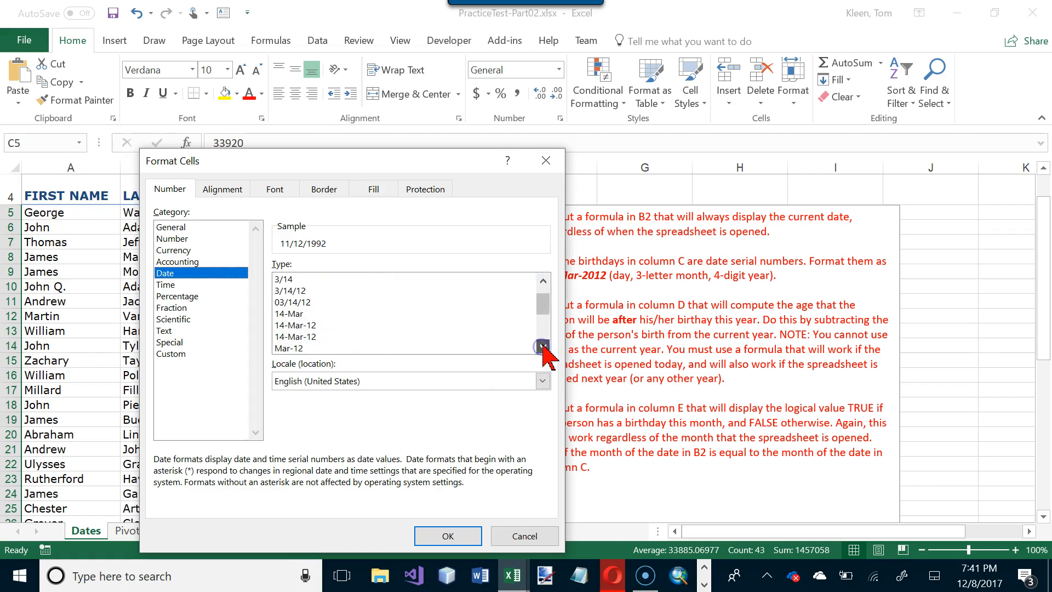
pyautogui.click(543, 347)
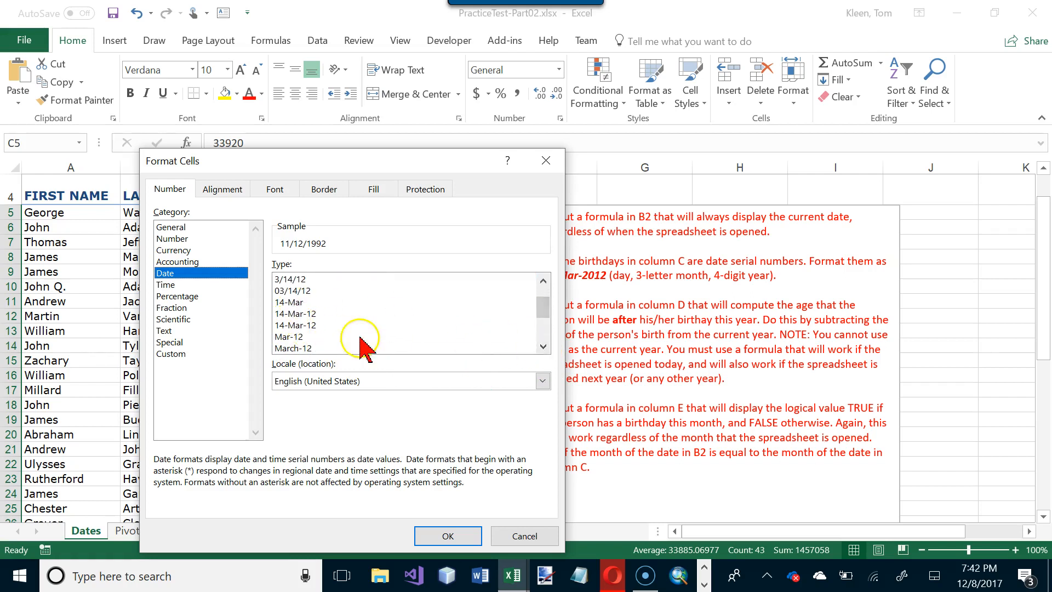
pyautogui.click(543, 346)
pyautogui.click(543, 347)
pyautogui.click(543, 347)
pyautogui.click(543, 346)
pyautogui.click(543, 346)
pyautogui.click(543, 346)
pyautogui.click(543, 347)
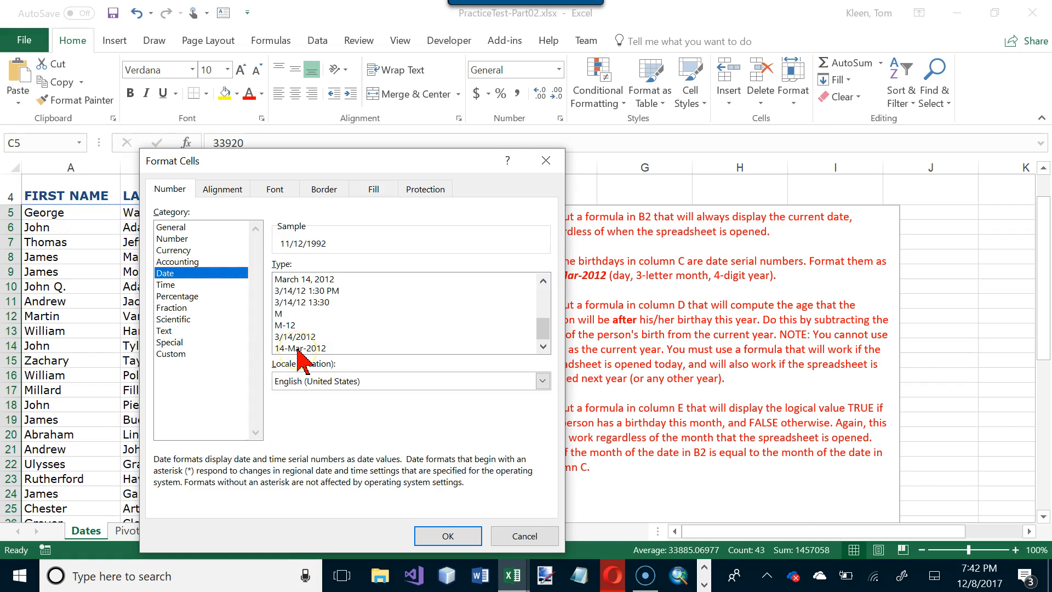
pyautogui.click(323, 349)
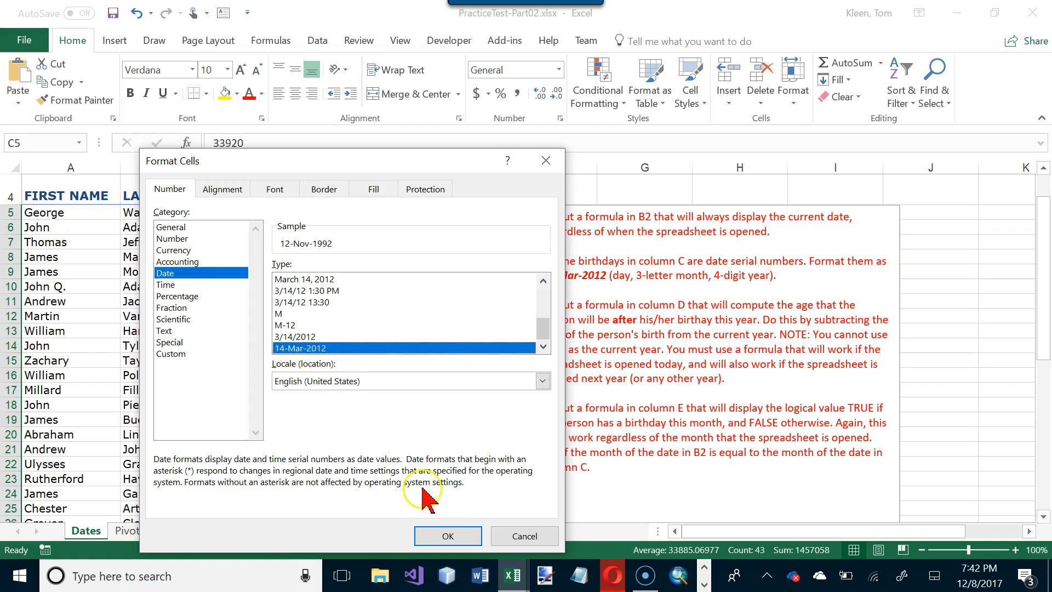
pyautogui.click(448, 535)
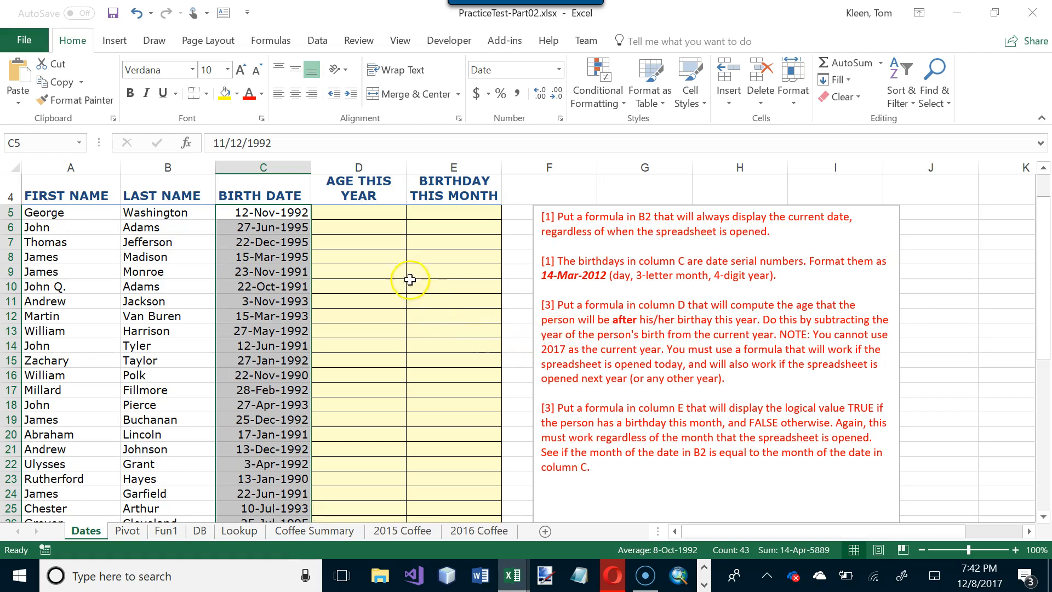
# Move the instructions text box down to about row 16 to free the cells beside the table's first rows
pyautogui.scroll(1, 395, 274)
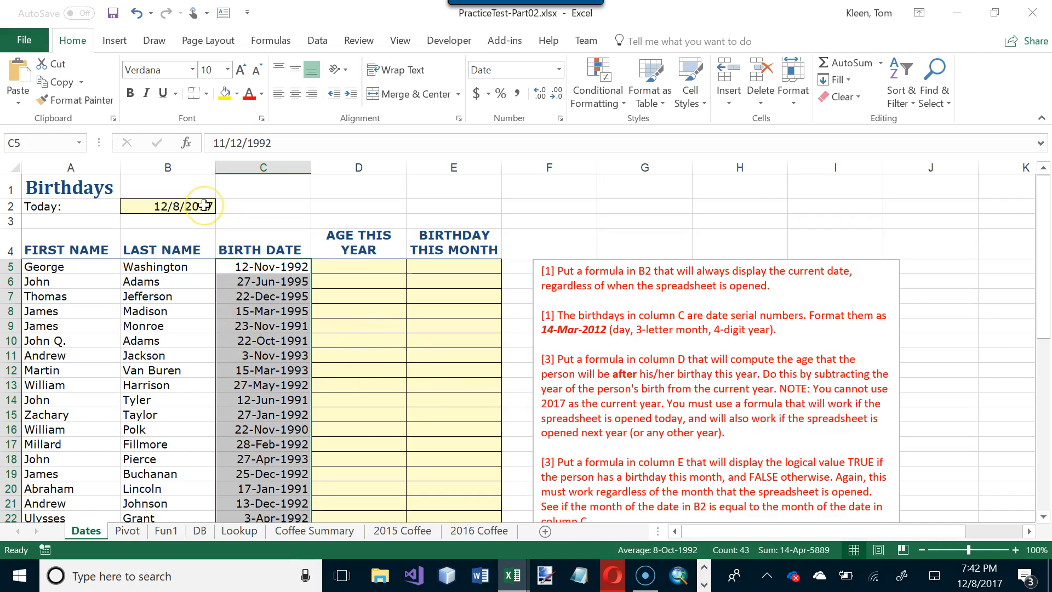
pyautogui.click(272, 269)
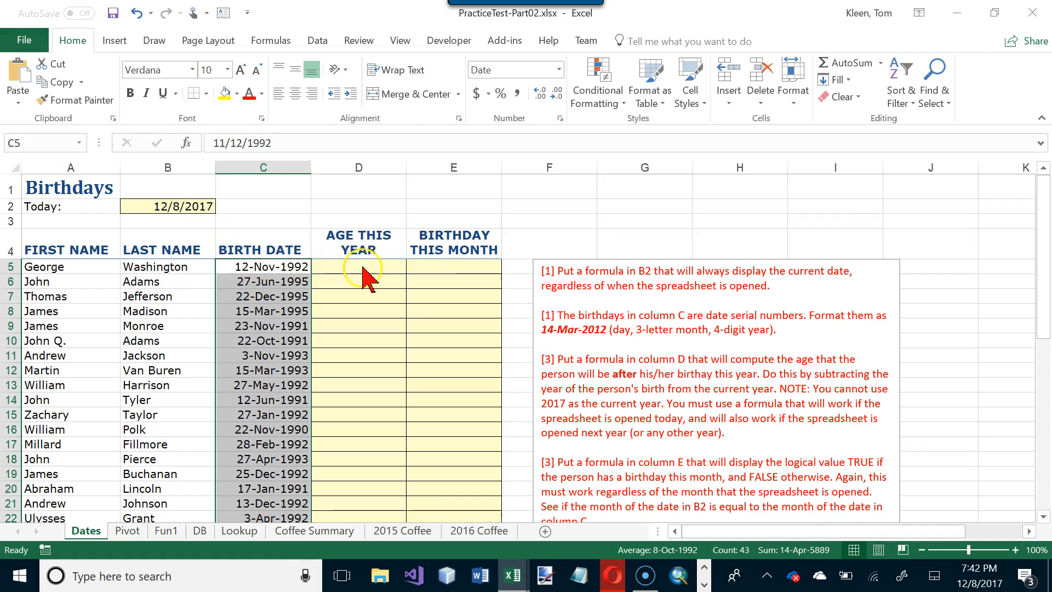
pyautogui.click(679, 262)
pyautogui.moveTo(683, 261); pyautogui.dragTo(705, 427)
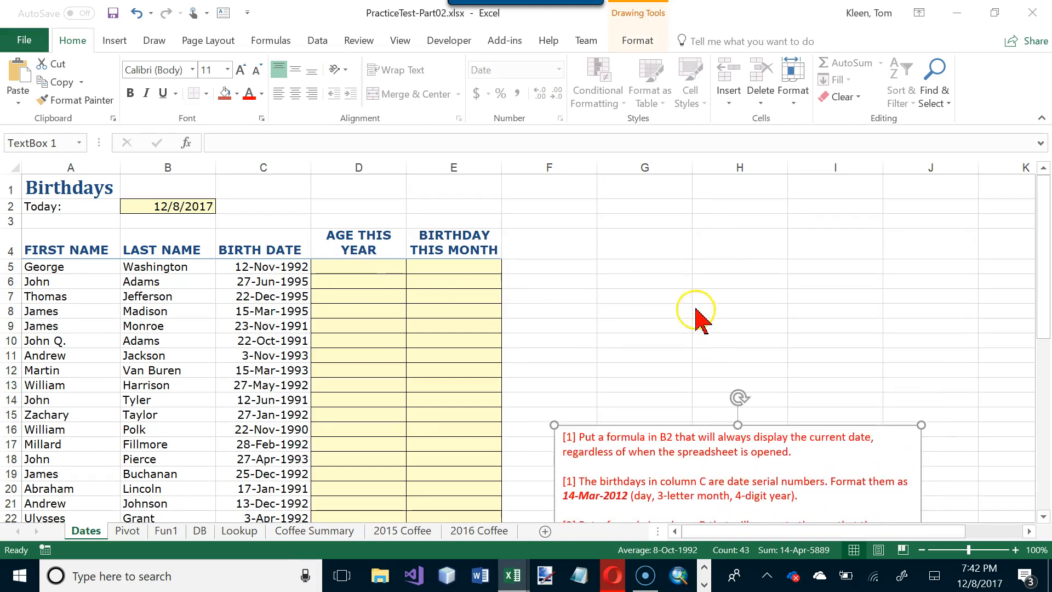
# Enter the helper formula =YEAR($B$2) in cell F5 to extract the current year
pyautogui.click(577, 269)
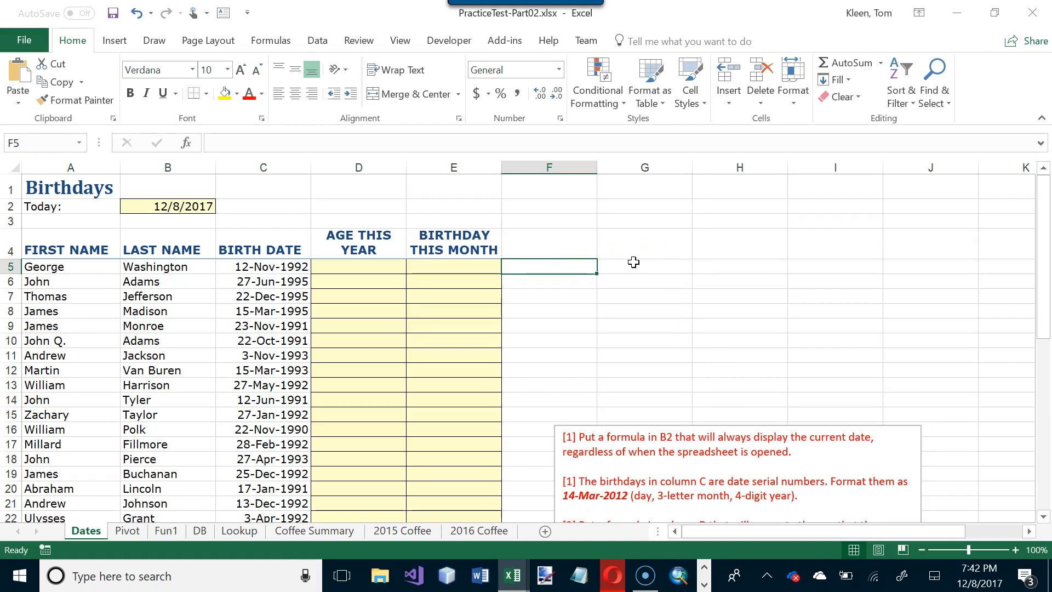
pyautogui.write('=year(')
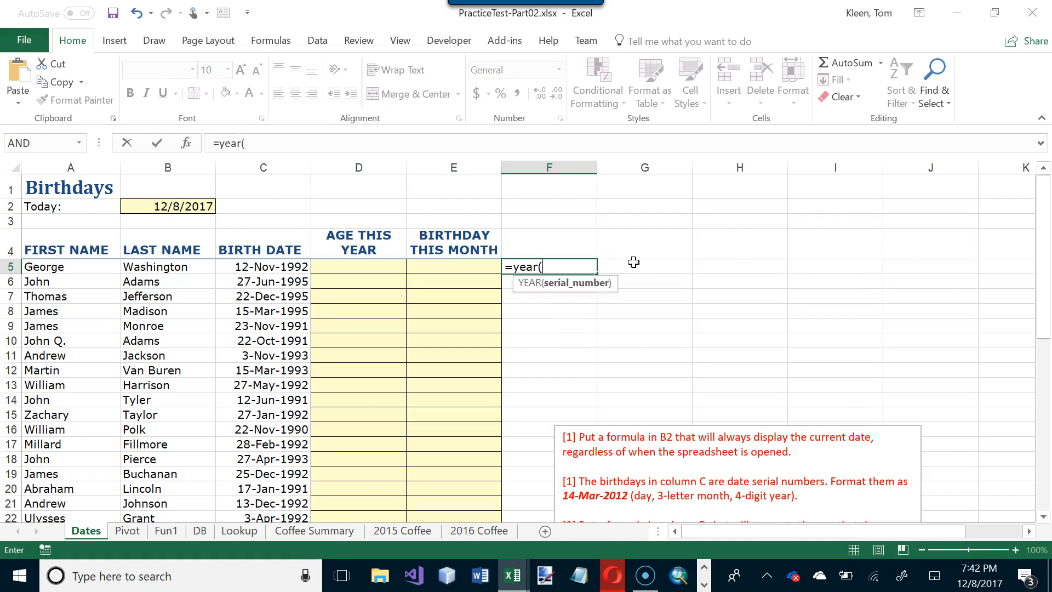
pyautogui.write('b2')
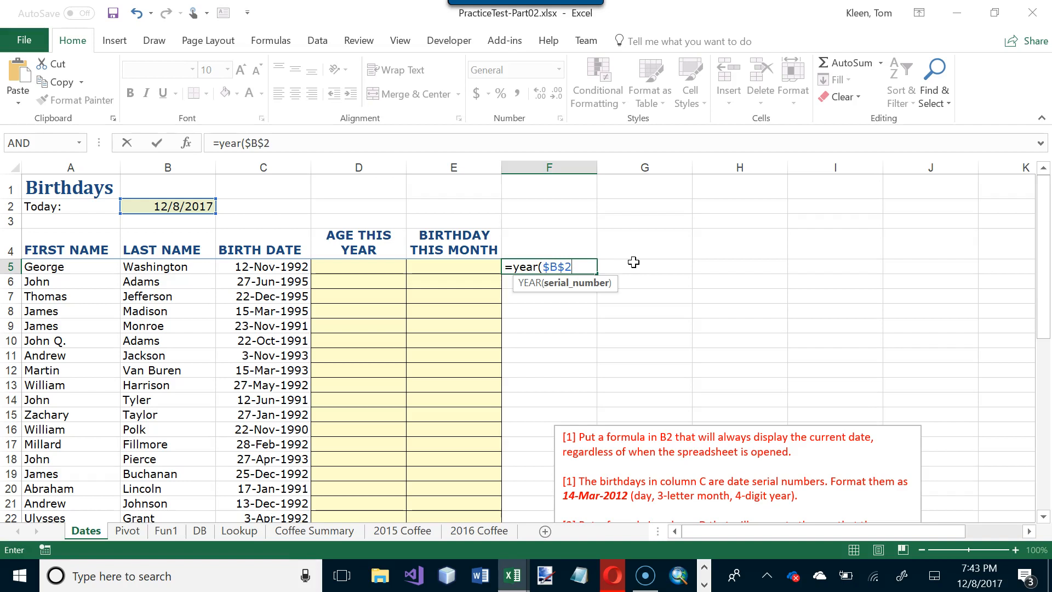
pyautogui.write(')')
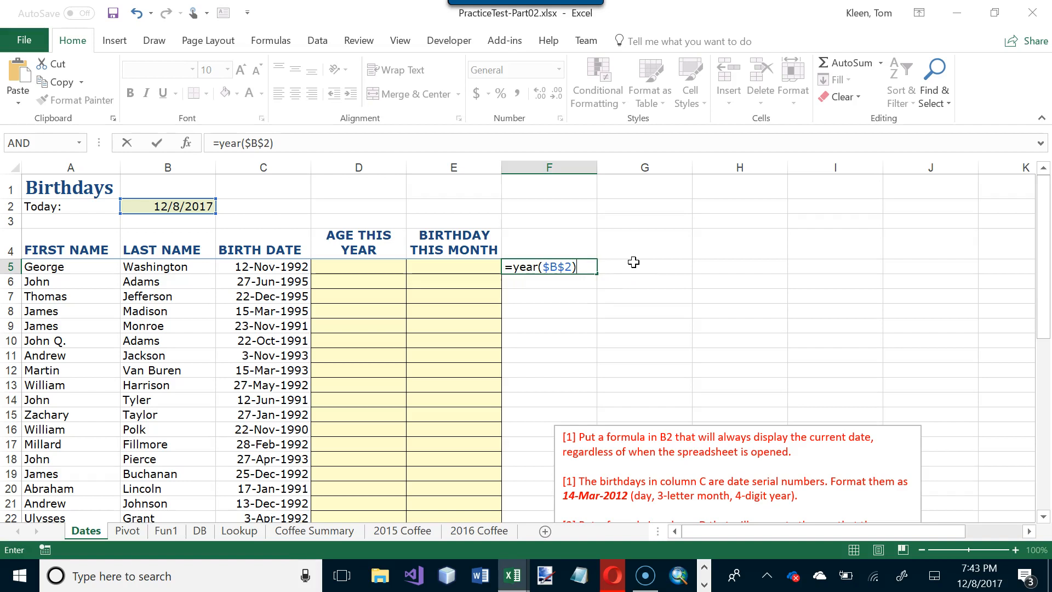
pyautogui.press('Return')
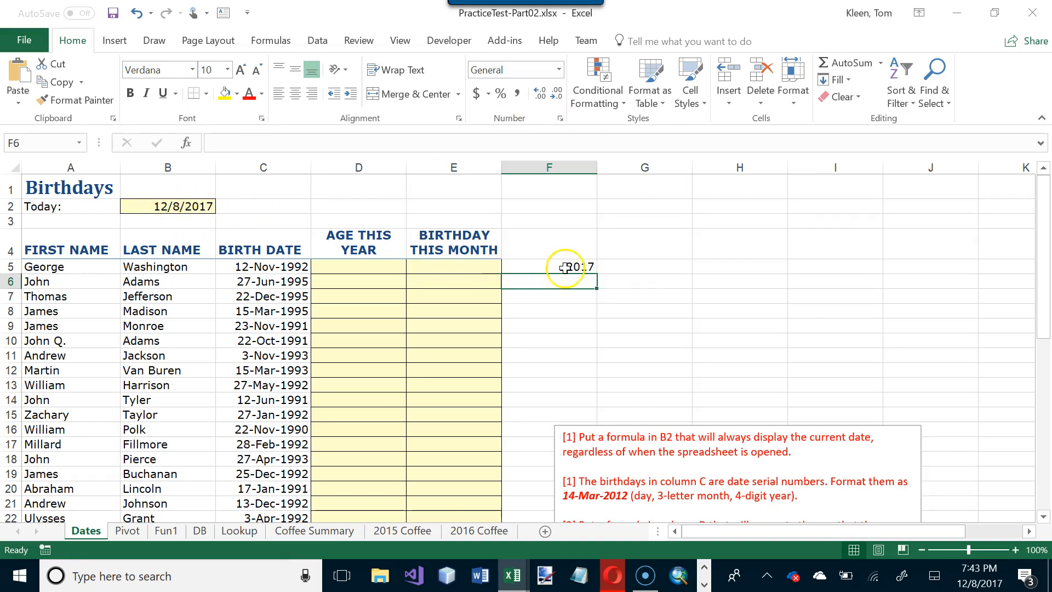
pyautogui.click(591, 266)
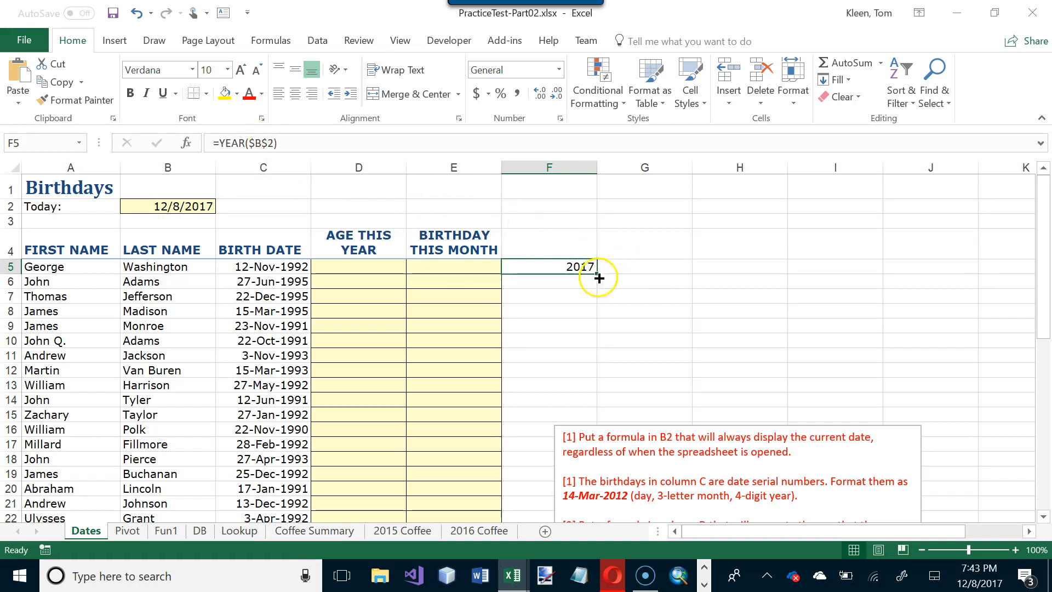
# Enter the helper formula =YEAR(C5) in cell G5 to extract the birth year
pyautogui.click(641, 267)
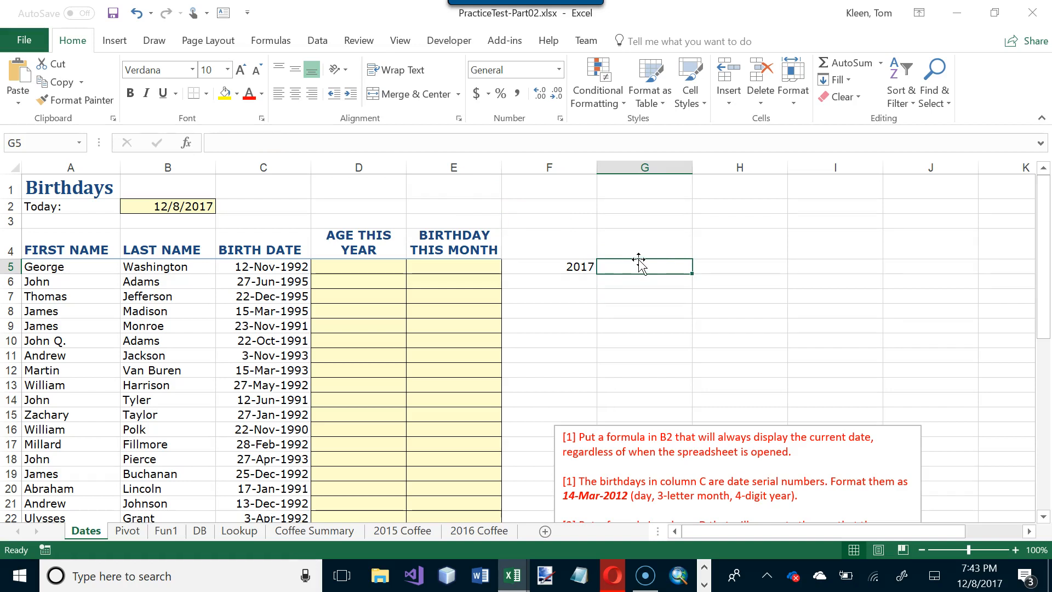
pyautogui.write('=y')
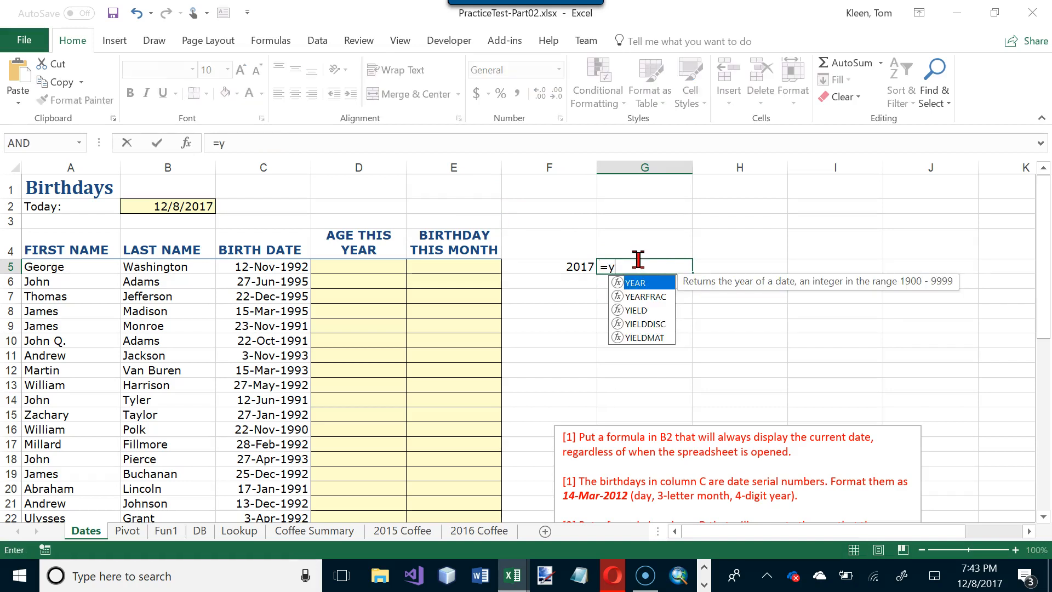
pyautogui.write('ear(')
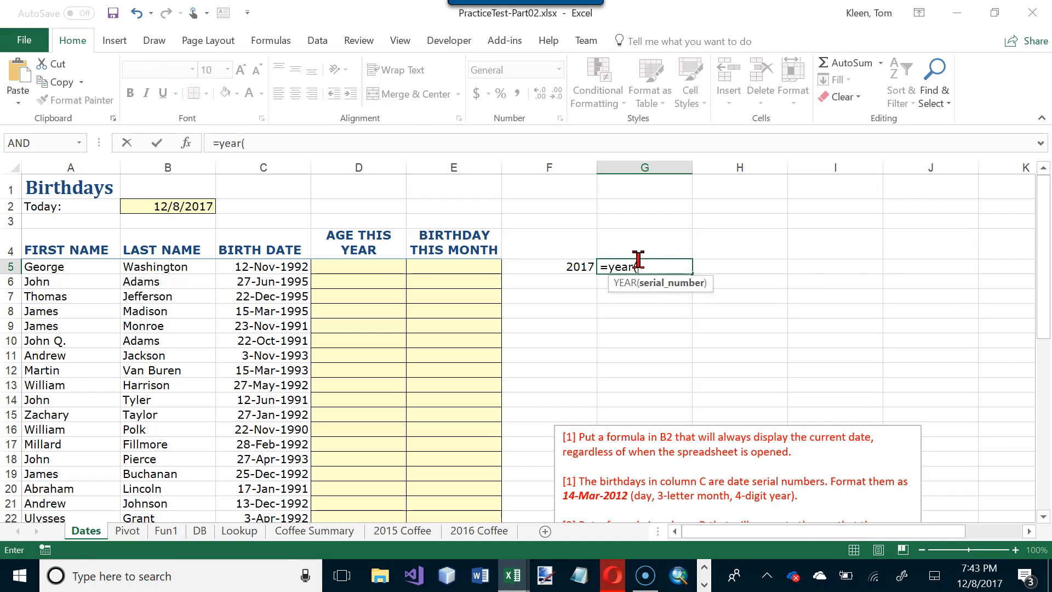
pyautogui.write('c5)')
pyautogui.press('Return')
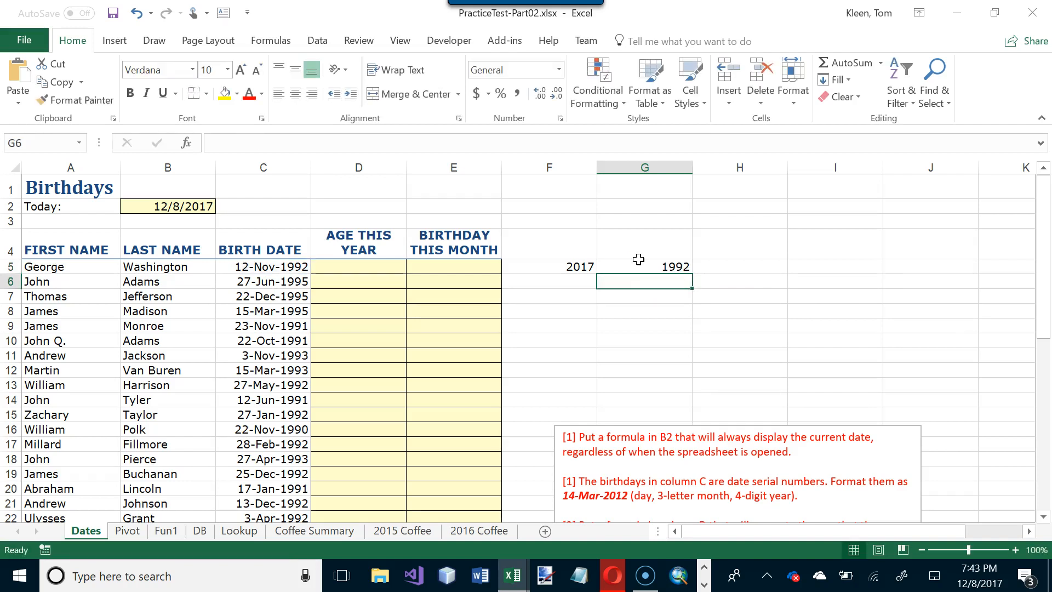
# Fill the two YEAR formulas in F5:G5 down to row 47 and check the formulas in row 5
pyautogui.moveTo(585, 266); pyautogui.dragTo(704, 553)
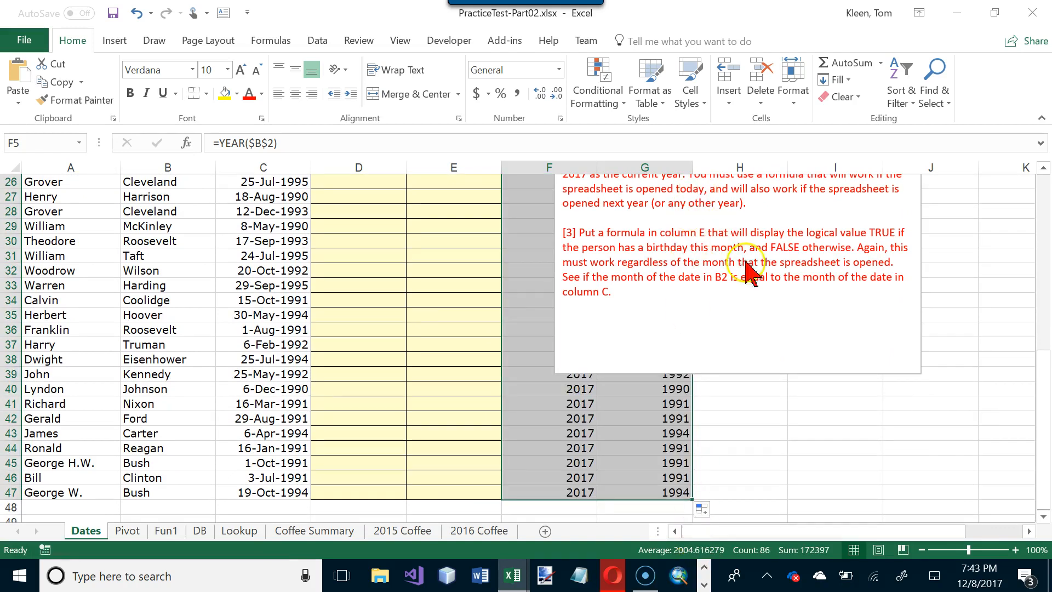
pyautogui.scroll(1, 748, 327)
pyautogui.scroll(8, 748, 327)
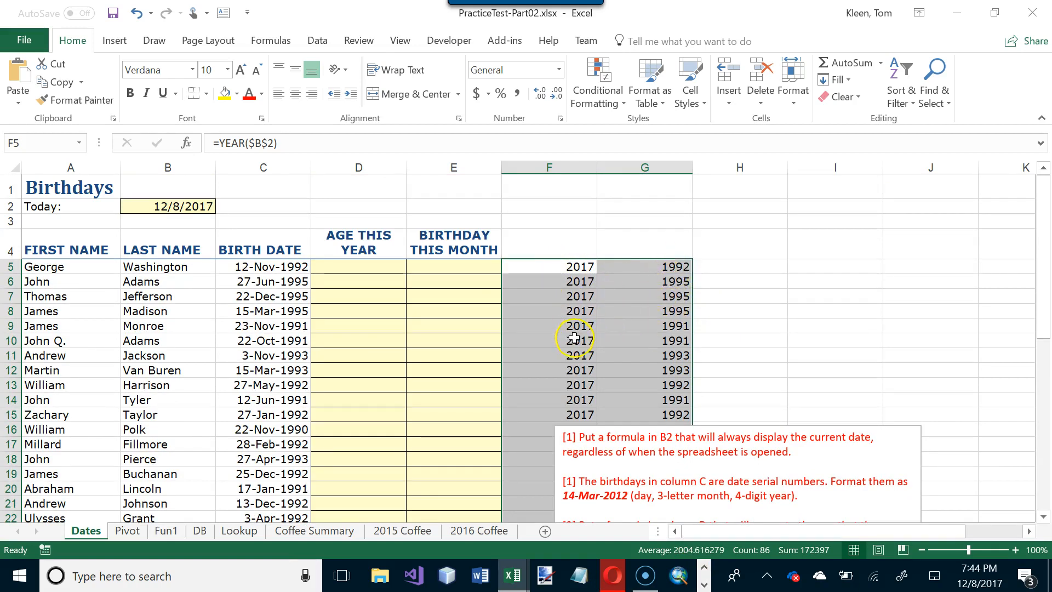
pyautogui.click(582, 268)
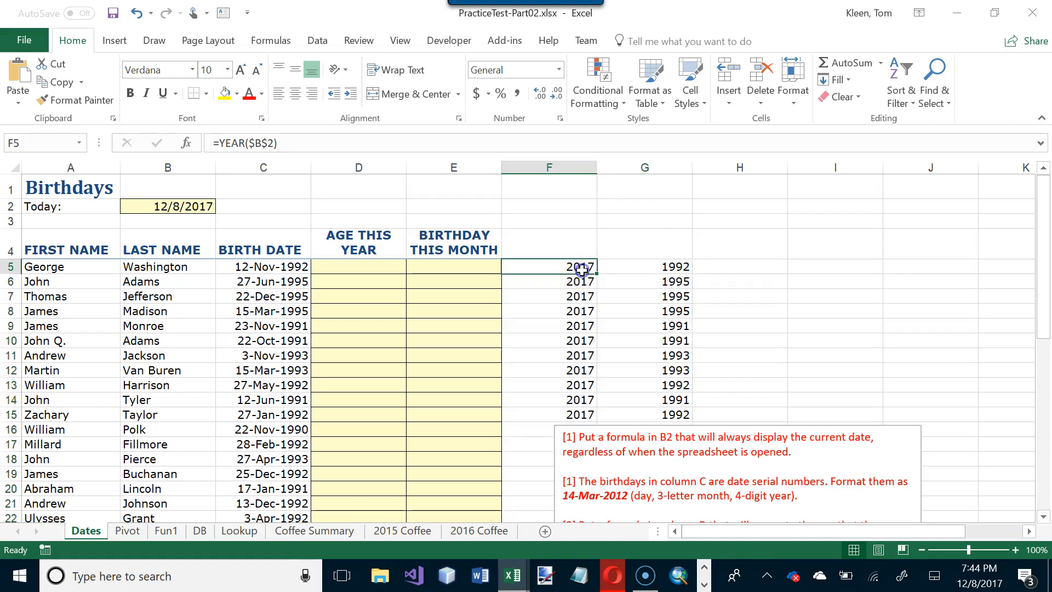
pyautogui.click(683, 267)
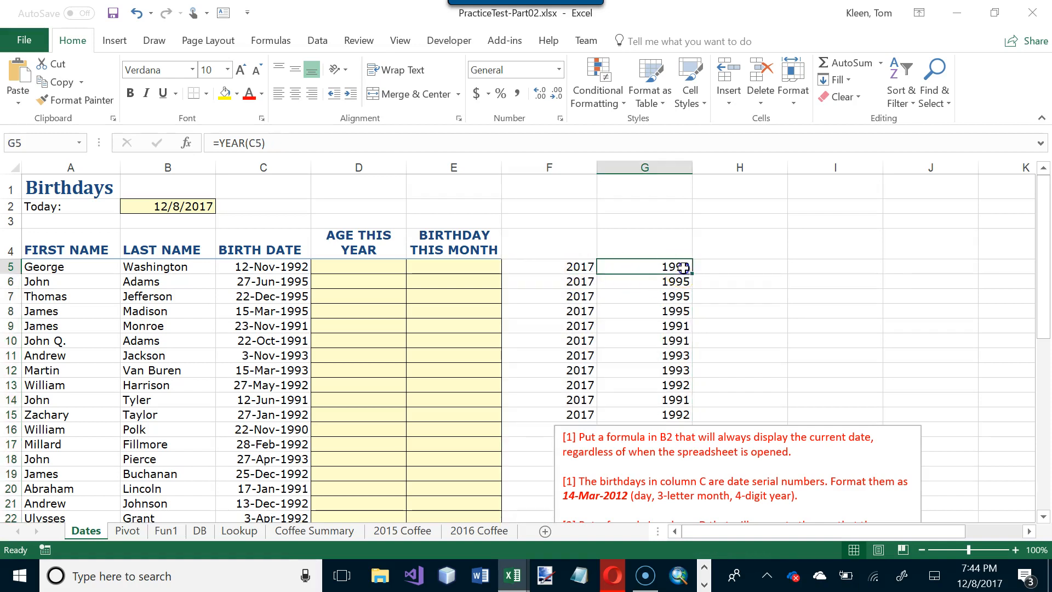
# Enter the age formula =F5-G5 in cell D5 and fill it down the Age This Year column to row 47
pyautogui.click(388, 264)
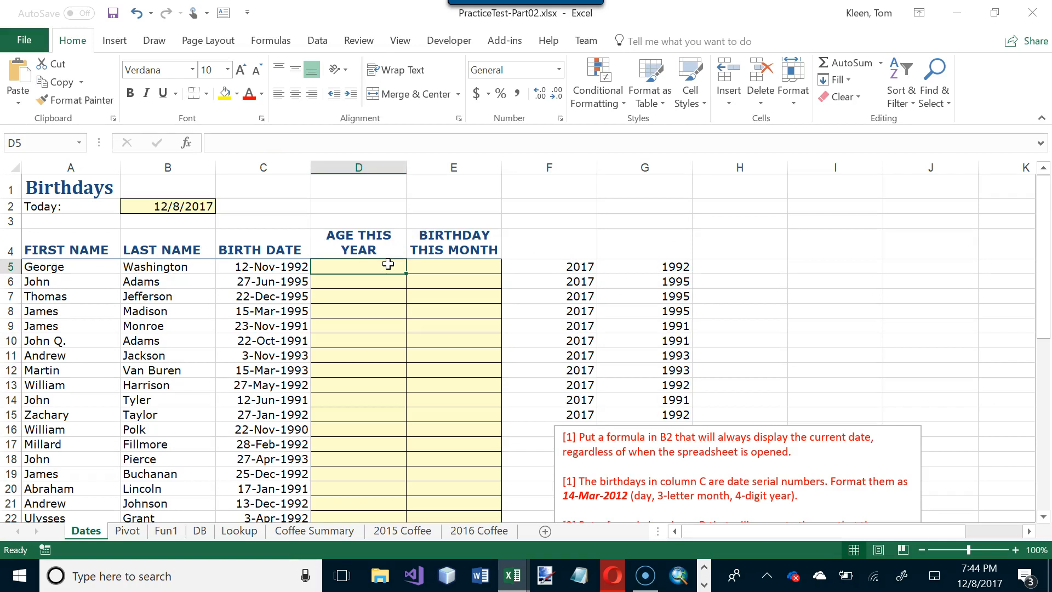
pyautogui.write('=f')
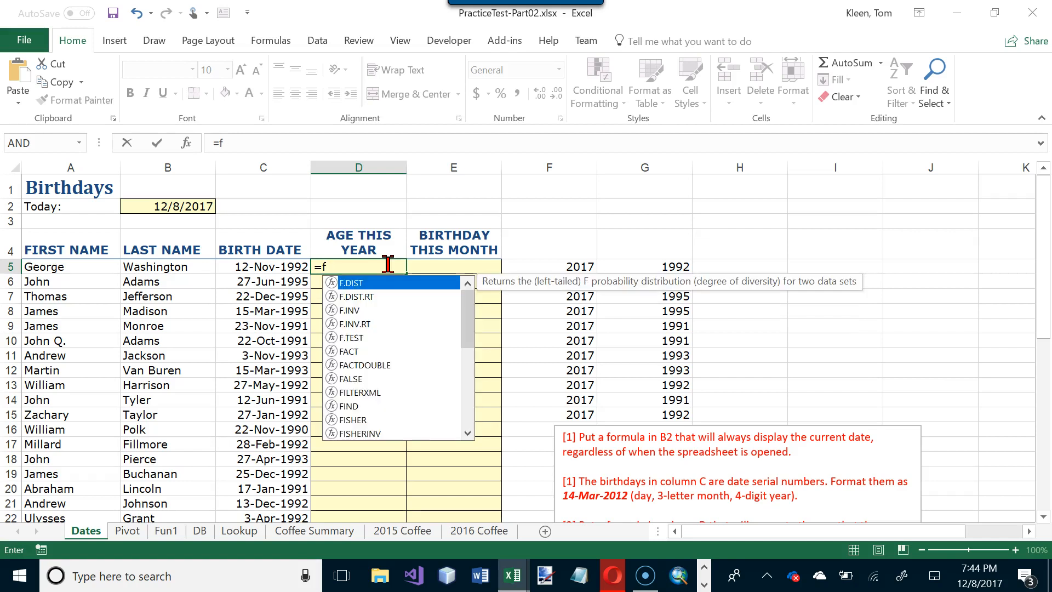
pyautogui.write('5-g5')
pyautogui.press('Return')
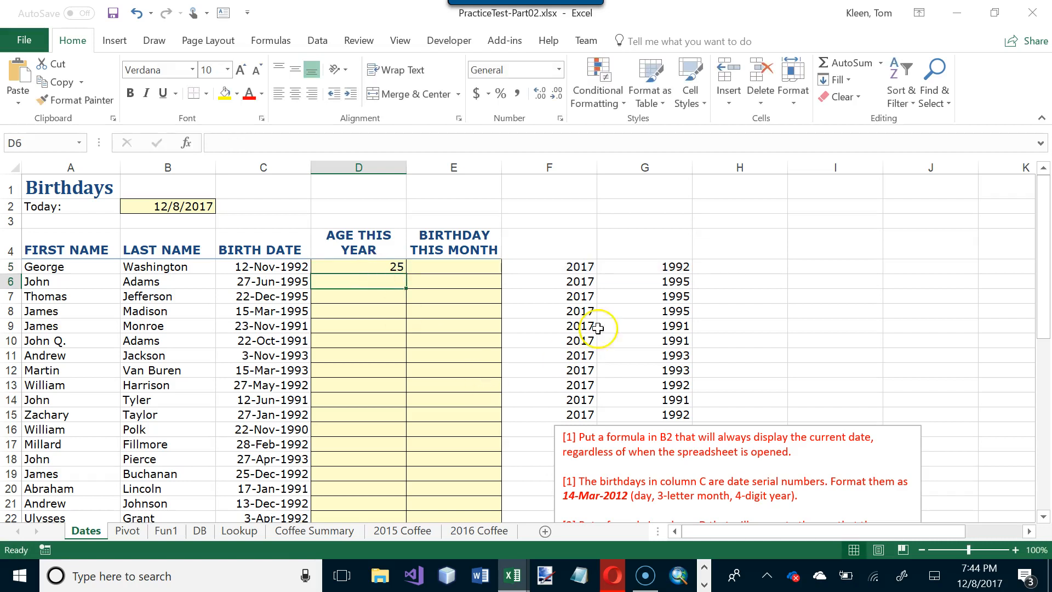
pyautogui.click(399, 266)
pyautogui.moveTo(406, 274); pyautogui.dragTo(402, 538)
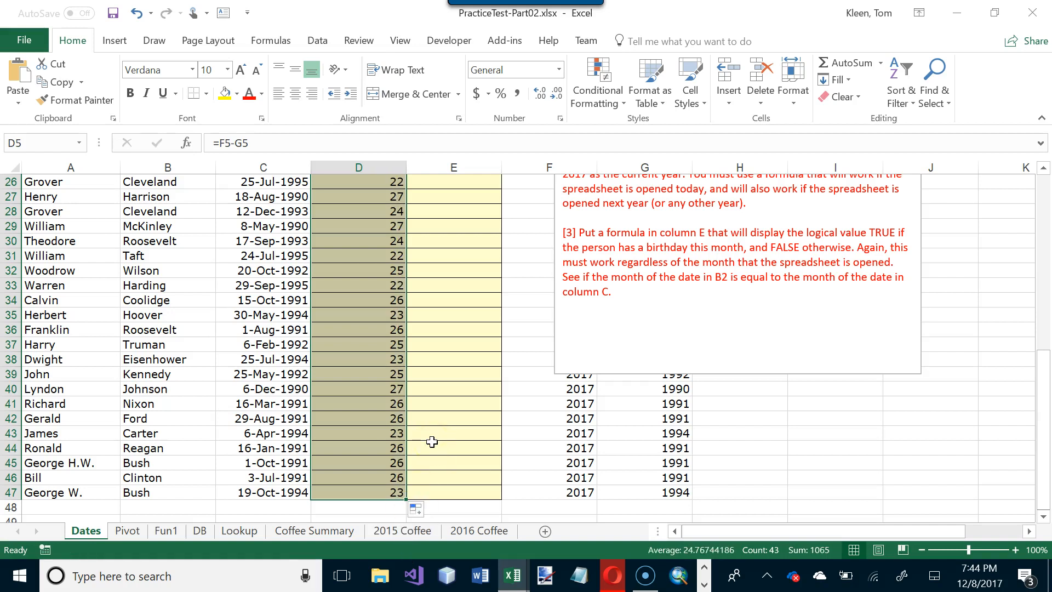
pyautogui.scroll(8, 433, 442)
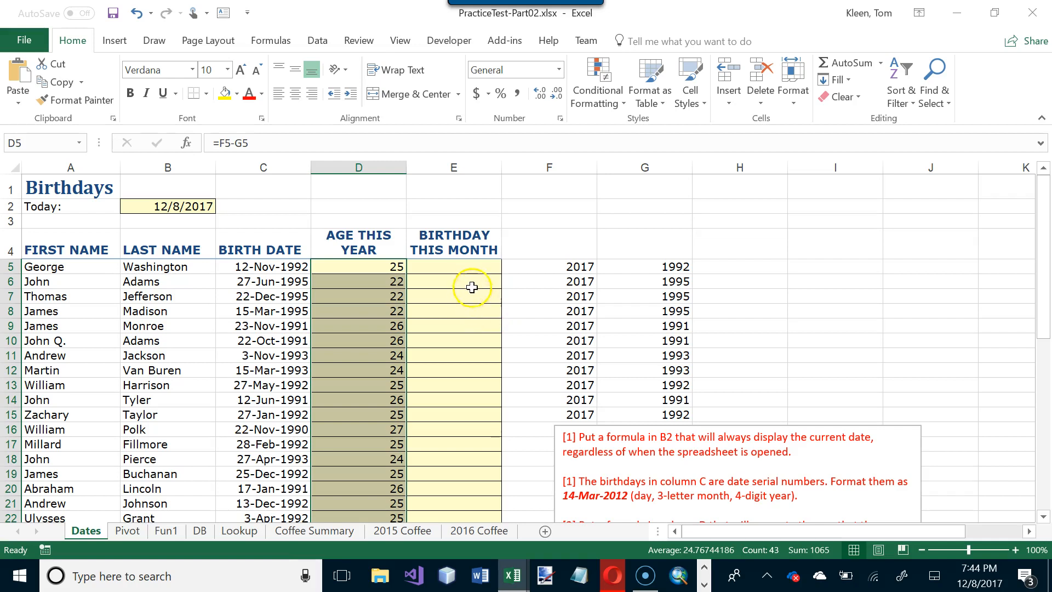
# Raise the instructions text box to read the column E task and lower it to about row 20 to free columns H and I
pyautogui.click(468, 266)
pyautogui.click(735, 426)
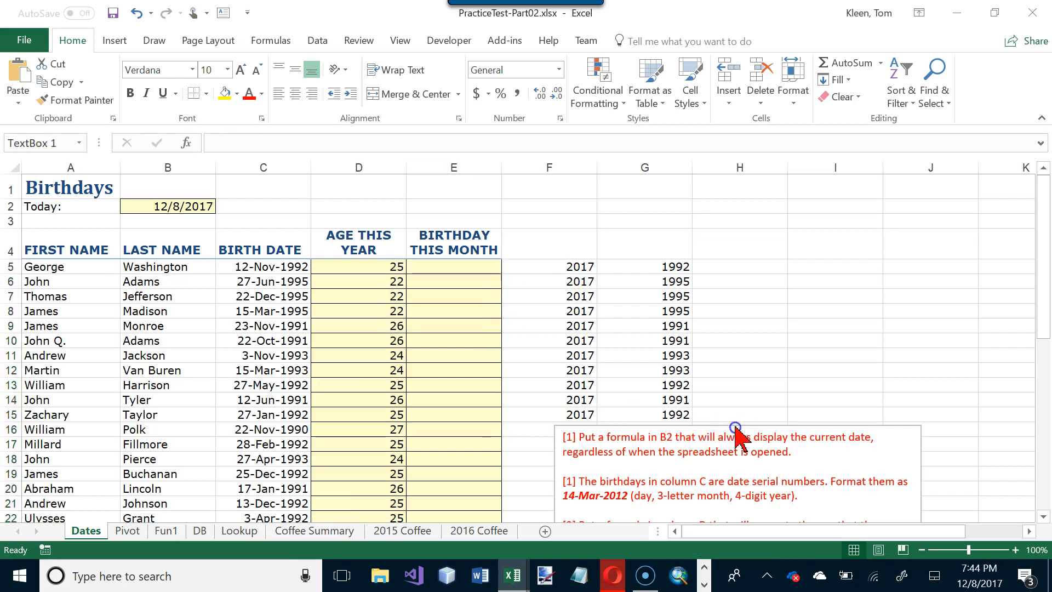
pyautogui.moveTo(763, 425); pyautogui.dragTo(812, 191)
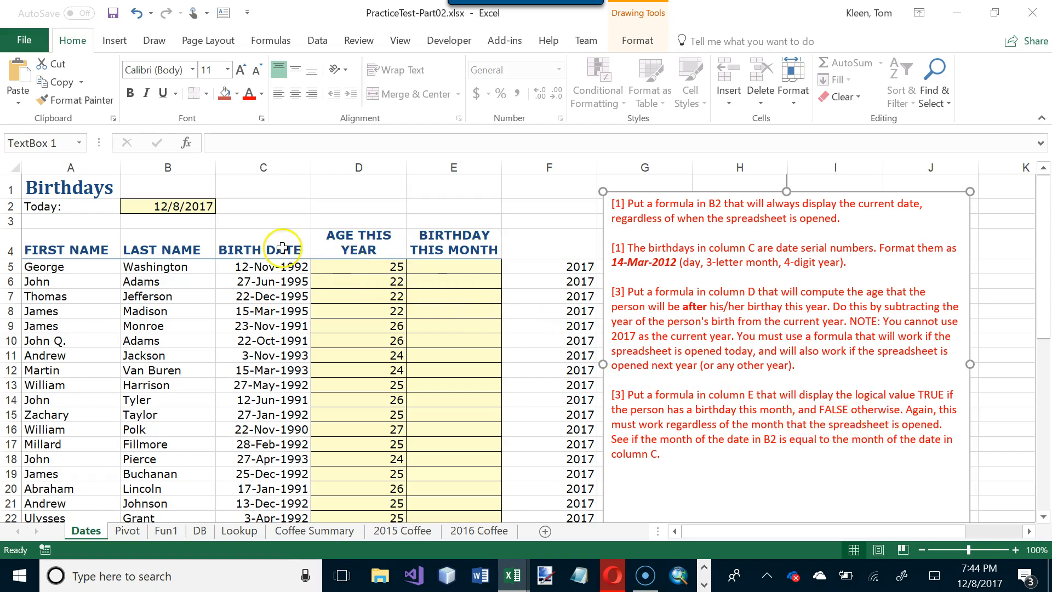
pyautogui.click(175, 207)
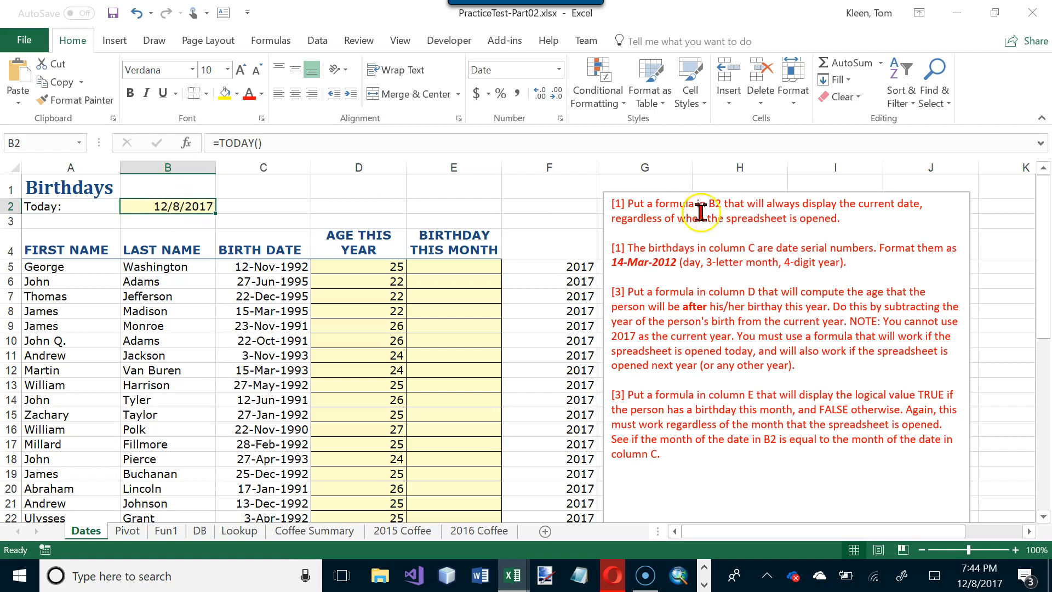
pyautogui.click(760, 193)
pyautogui.moveTo(759, 193); pyautogui.dragTo(841, 484)
# Enter the helper formula =MONTH($B$2) in cell H5 to extract the current month
pyautogui.click(743, 267)
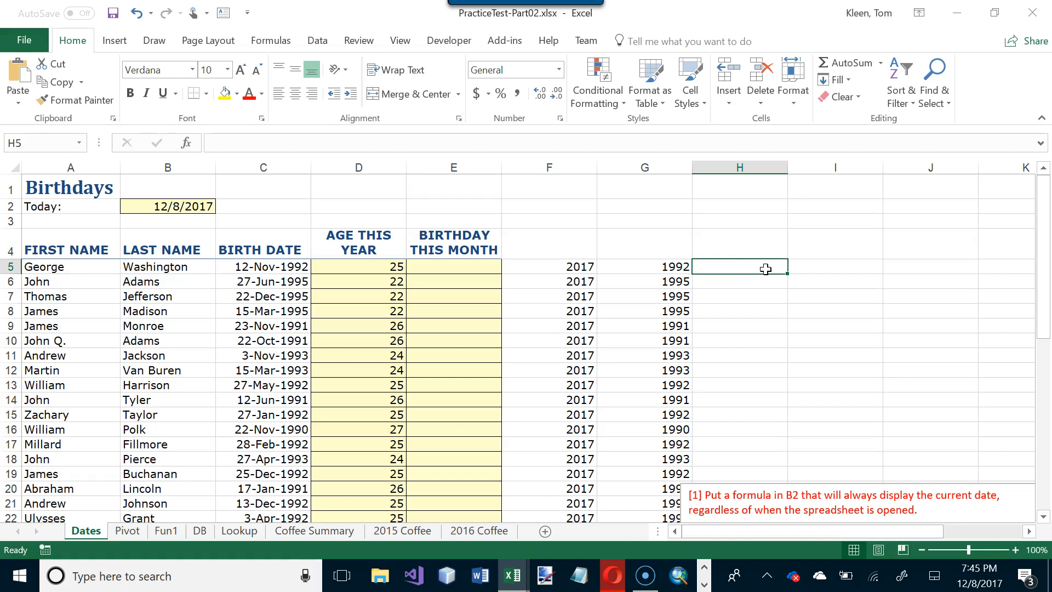
pyautogui.write('=mot')
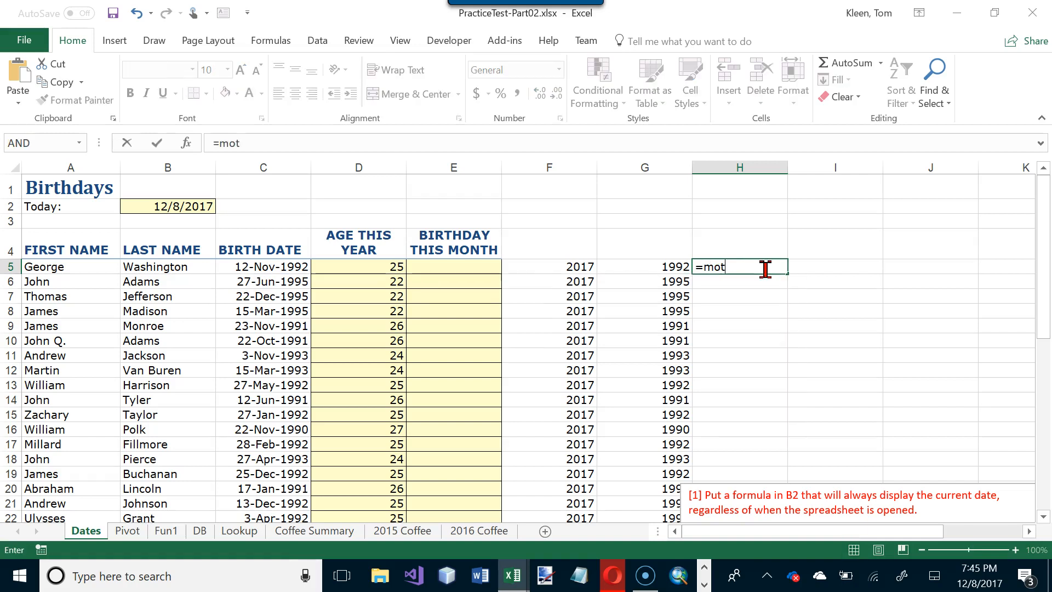
pyautogui.press('BackSpace')
pyautogui.write('nth(')
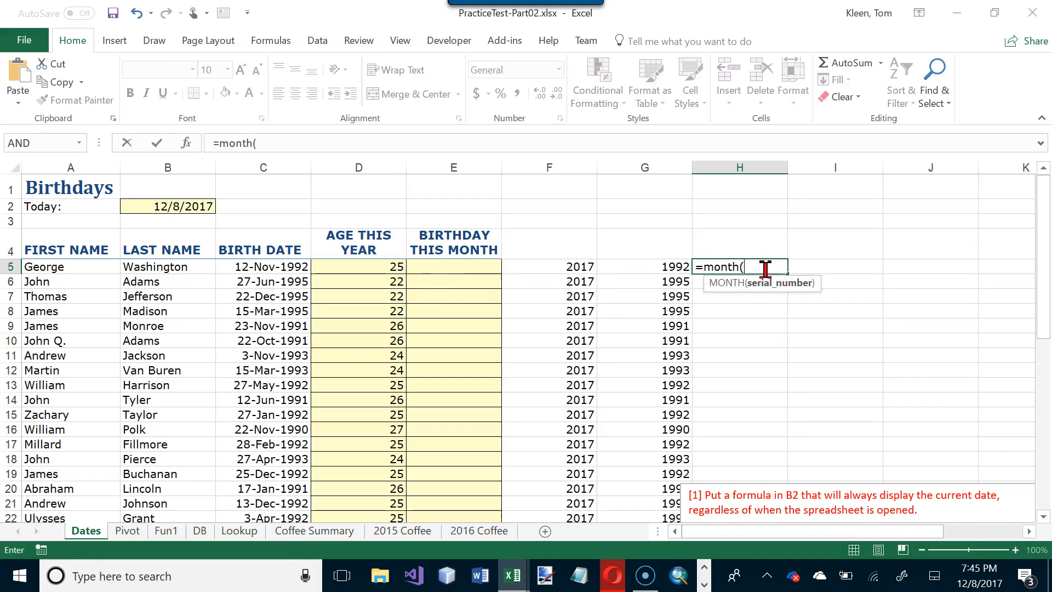
pyautogui.click(191, 205)
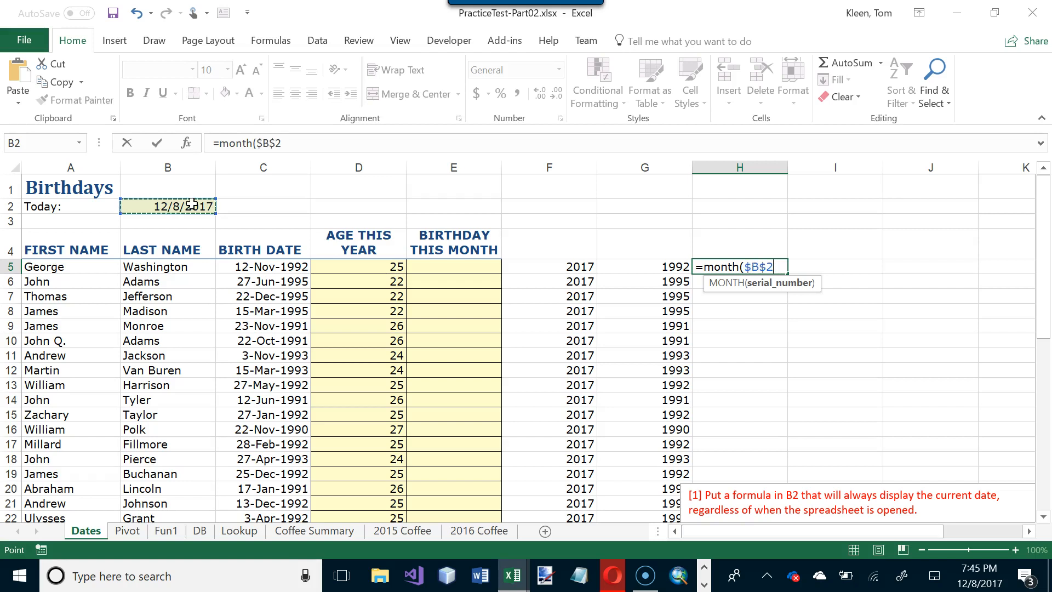
pyautogui.write(')')
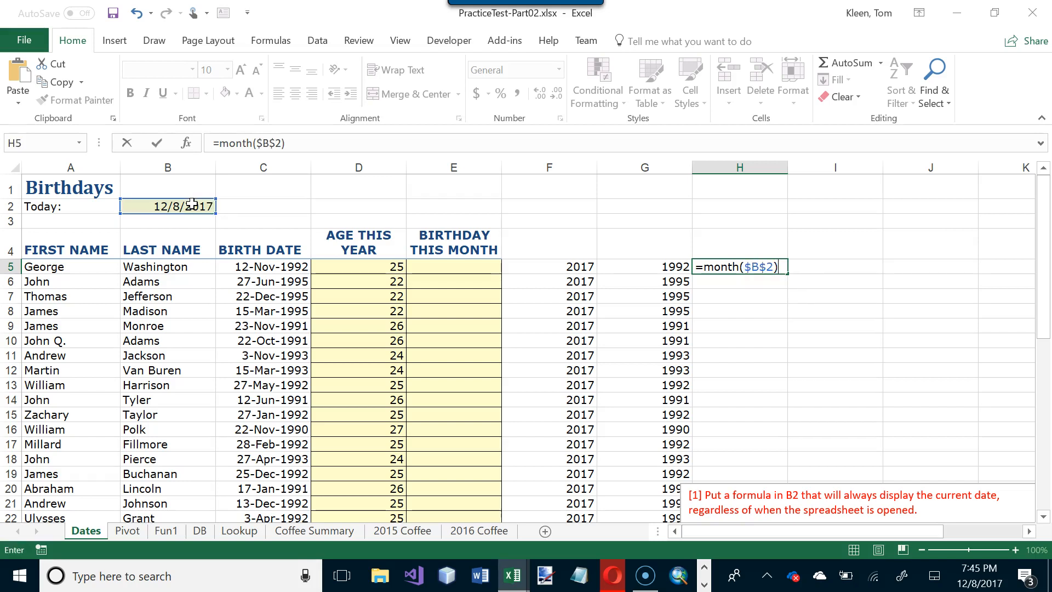
pyautogui.press('Return')
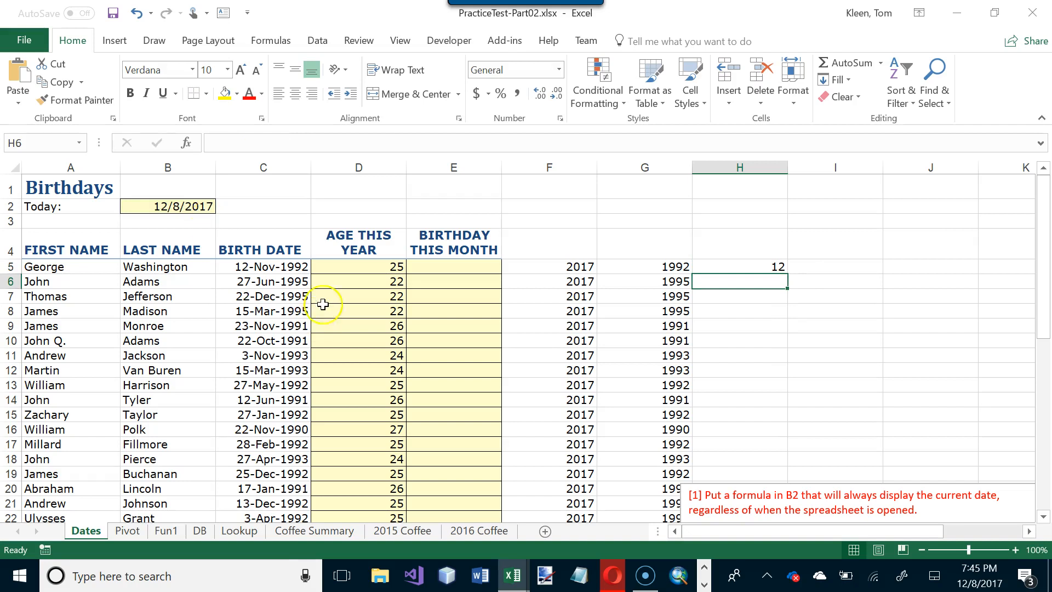
# Enter the helper formula =MONTH(C5) in cell I5 to extract the birth month
pyautogui.click(811, 268)
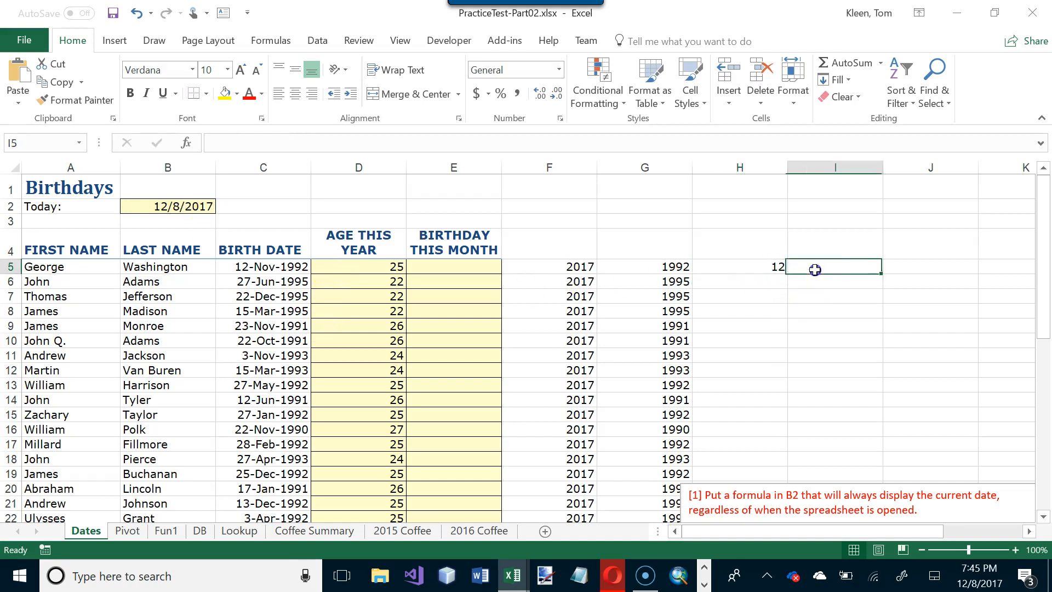
pyautogui.write('=')
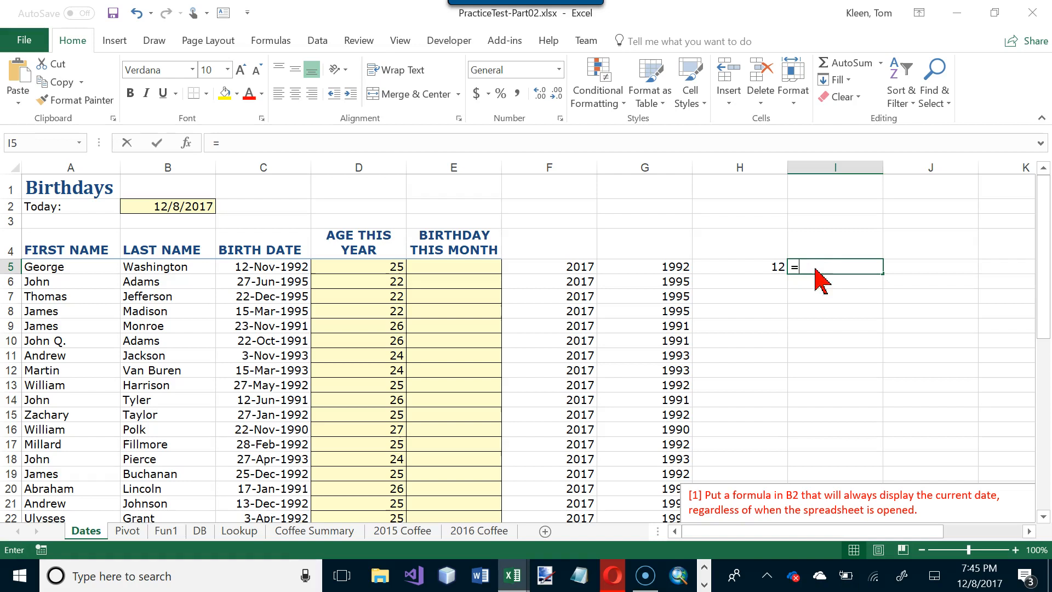
pyautogui.write('month(')
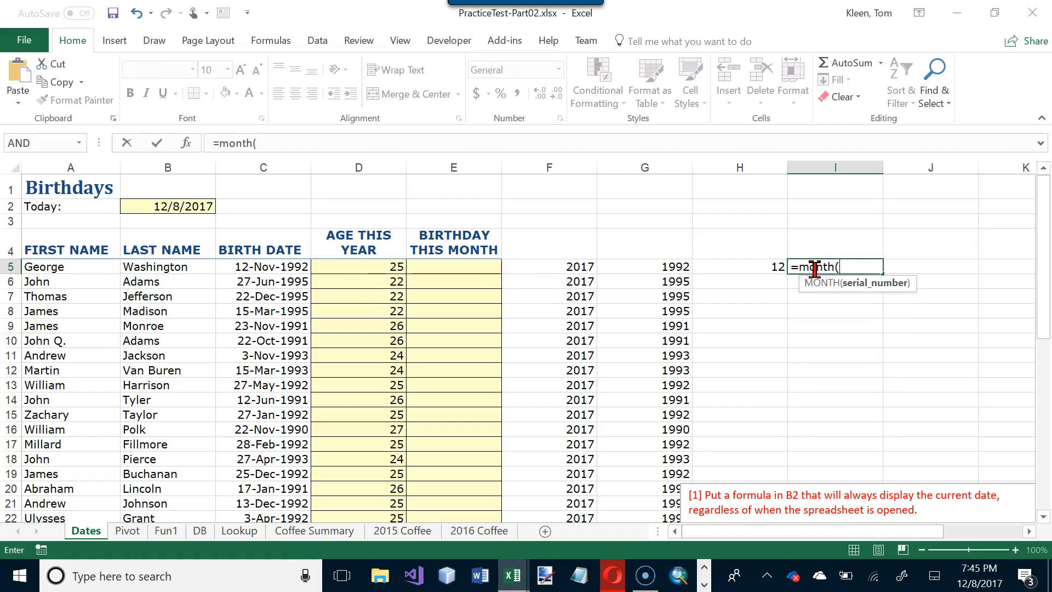
pyautogui.click(293, 266)
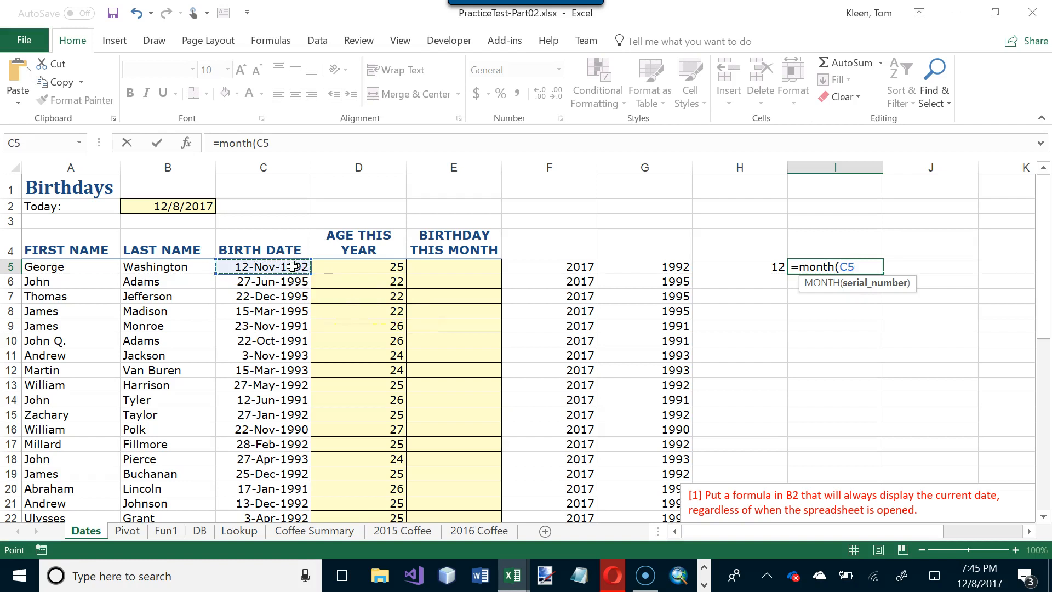
pyautogui.press('Return')
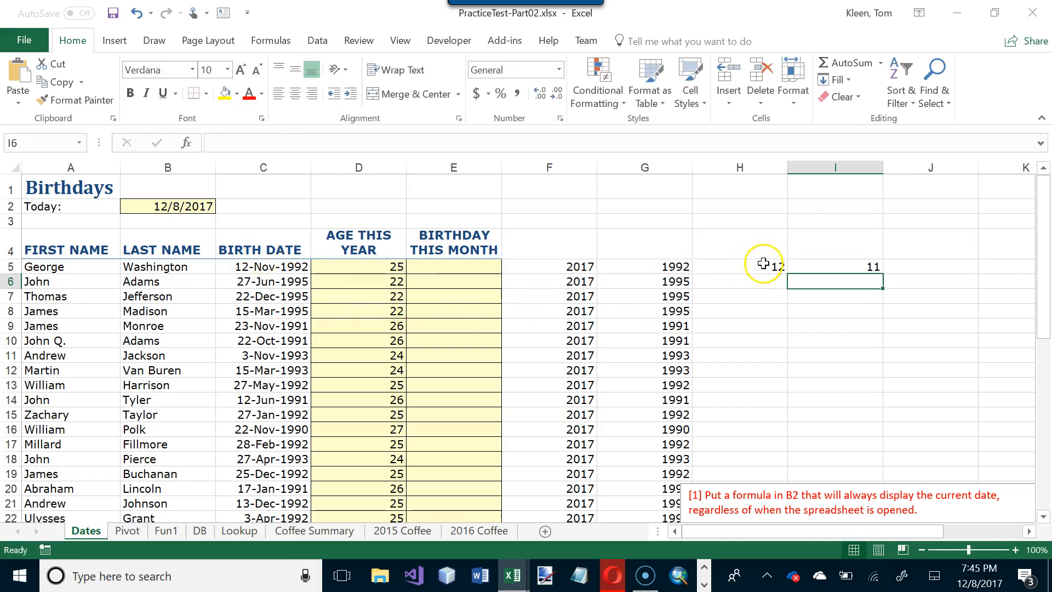
# Fill the two MONTH formulas in H5:I5 down to row 47 and check the formulas in row 5
pyautogui.click(766, 268)
pyautogui.moveTo(766, 266); pyautogui.dragTo(890, 265)
pyautogui.moveTo(768, 268); pyautogui.dragTo(859, 563)
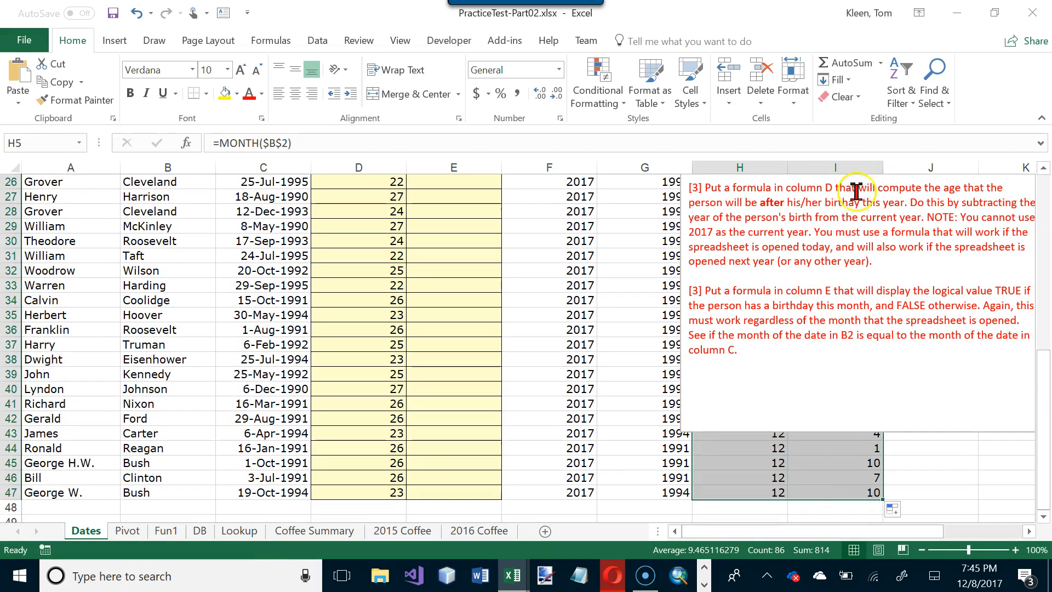
pyautogui.scroll(5, 863, 219)
pyautogui.scroll(4, 863, 224)
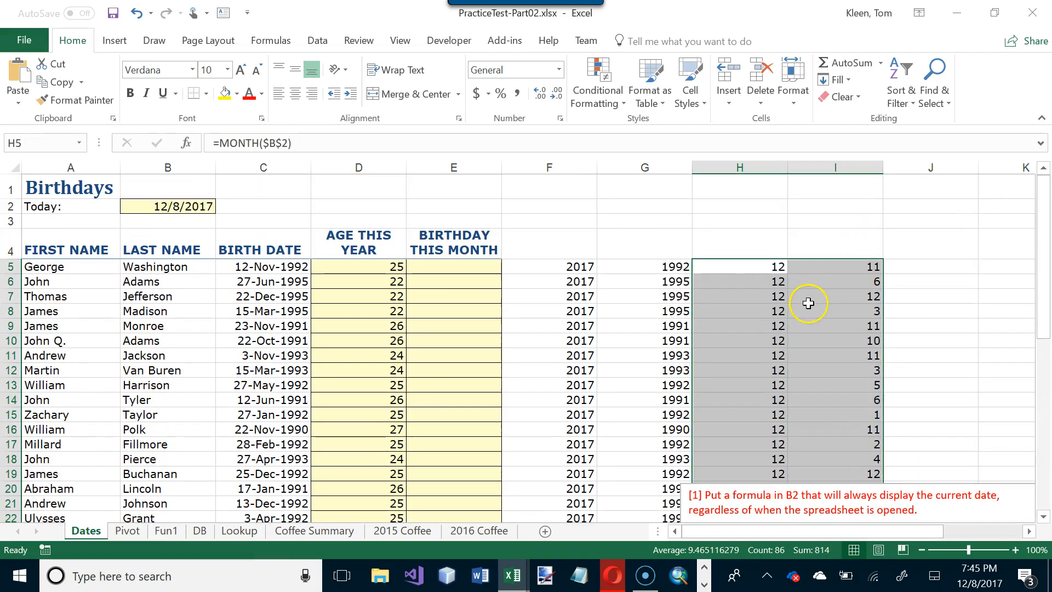
pyautogui.click(765, 270)
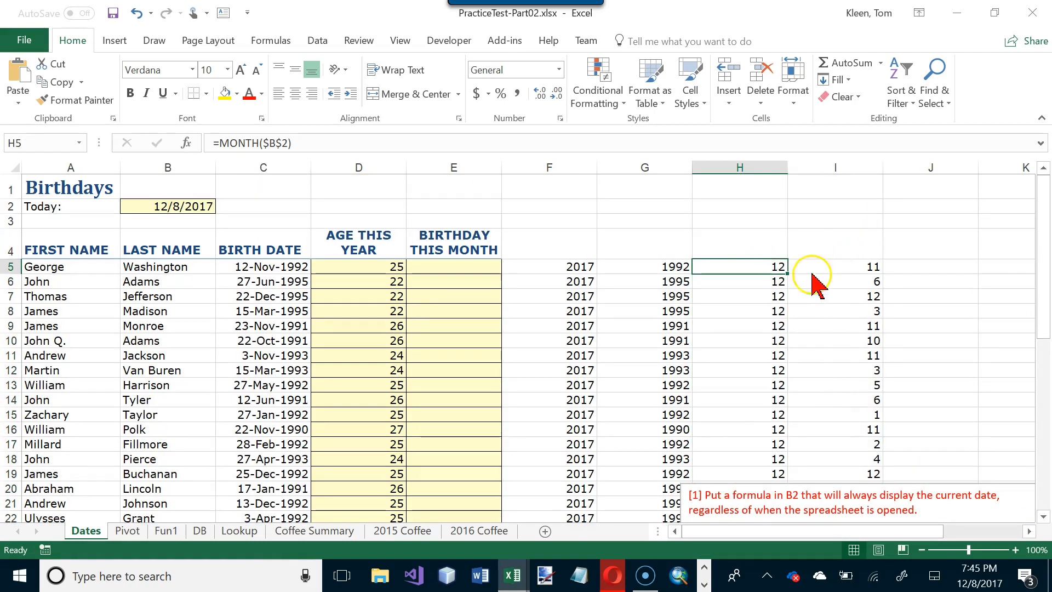
pyautogui.click(862, 267)
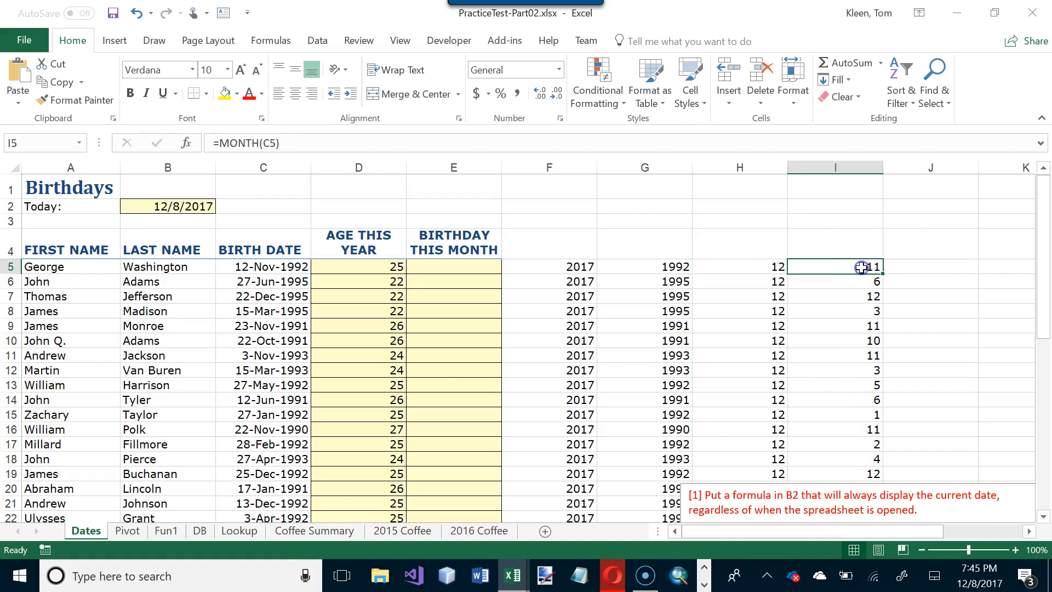
# Compare the helper months in row 7 and enter the formula =H5=I5 in cell E5 to test for a birthday this month
pyautogui.click(464, 266)
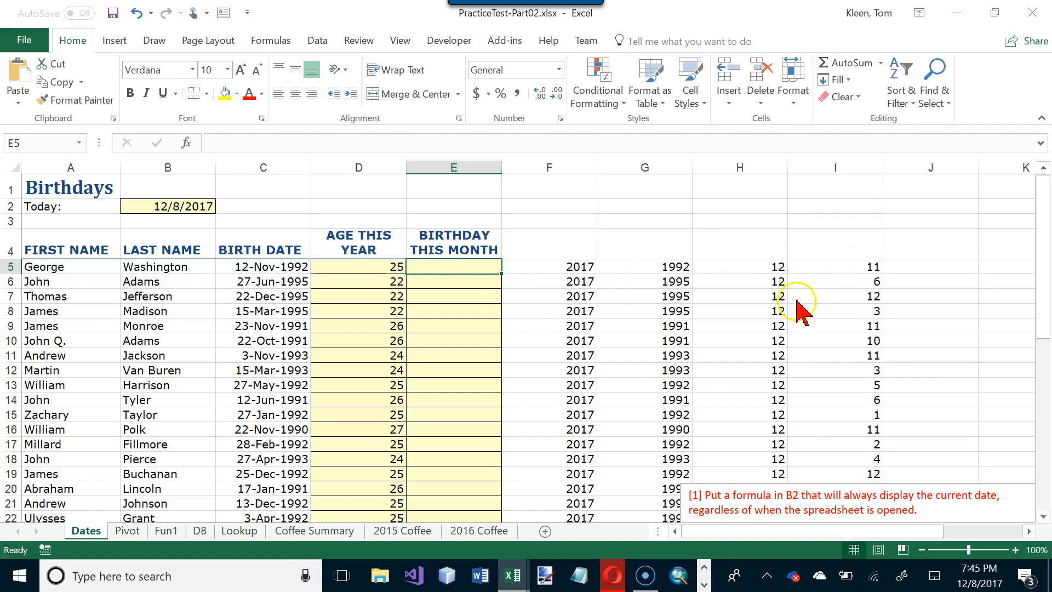
pyautogui.click(771, 303)
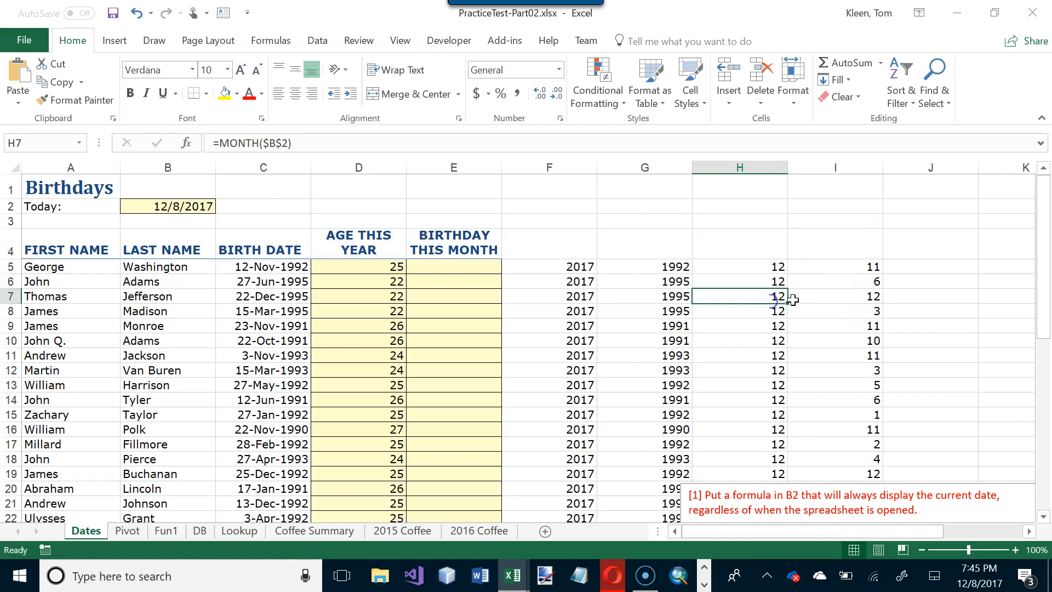
pyautogui.click(826, 298)
pyautogui.click(481, 268)
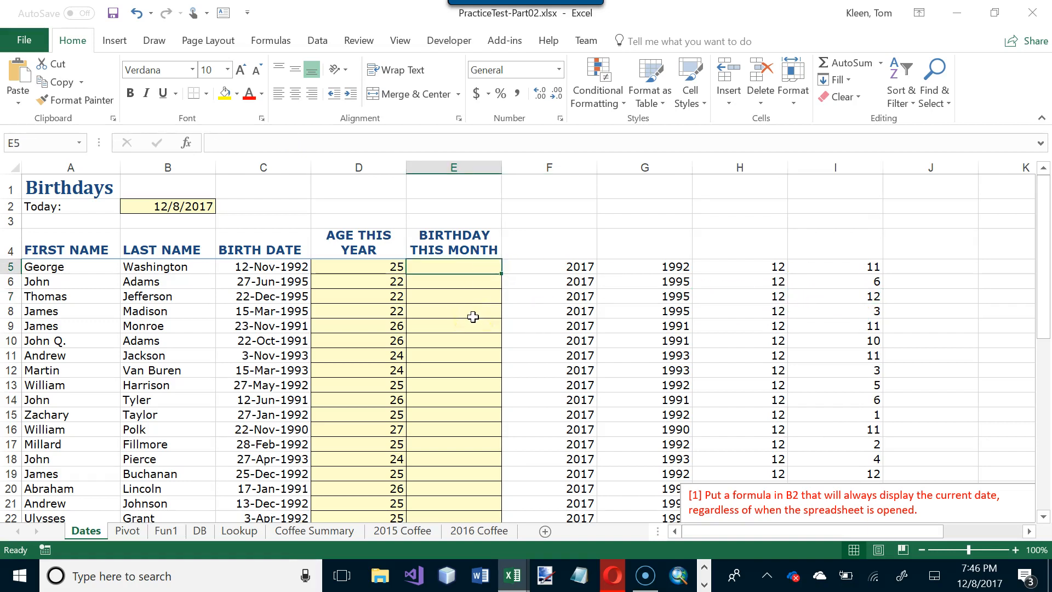
pyautogui.write('=h')
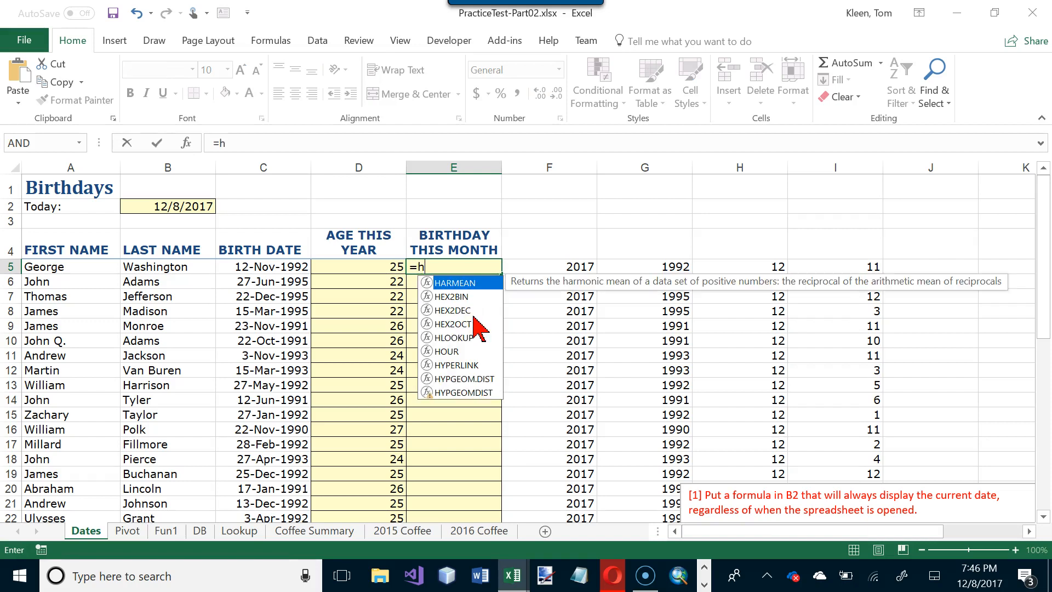
pyautogui.write('5=i5')
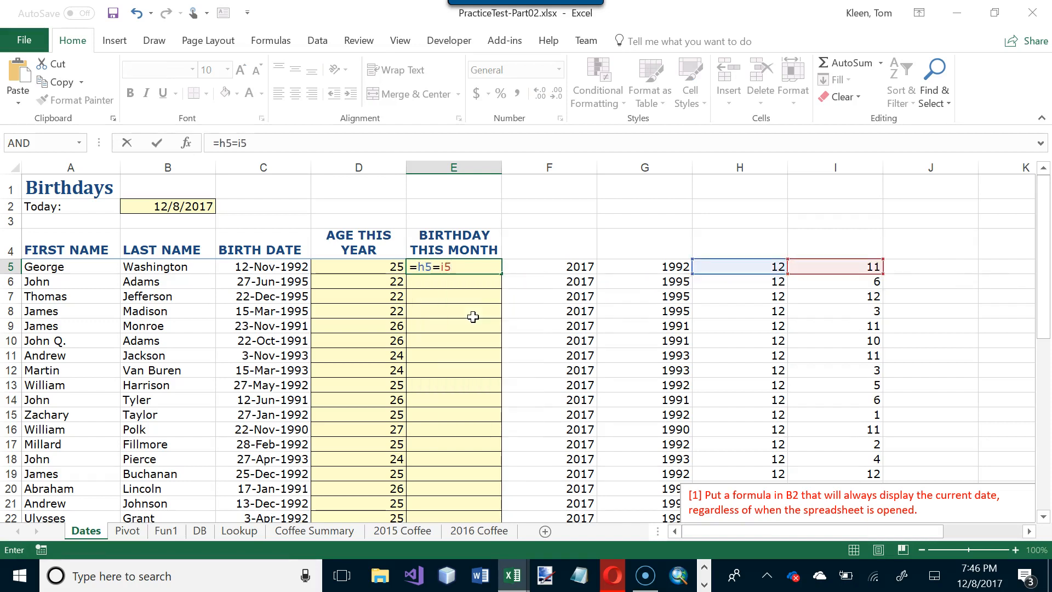
pyautogui.press('Return')
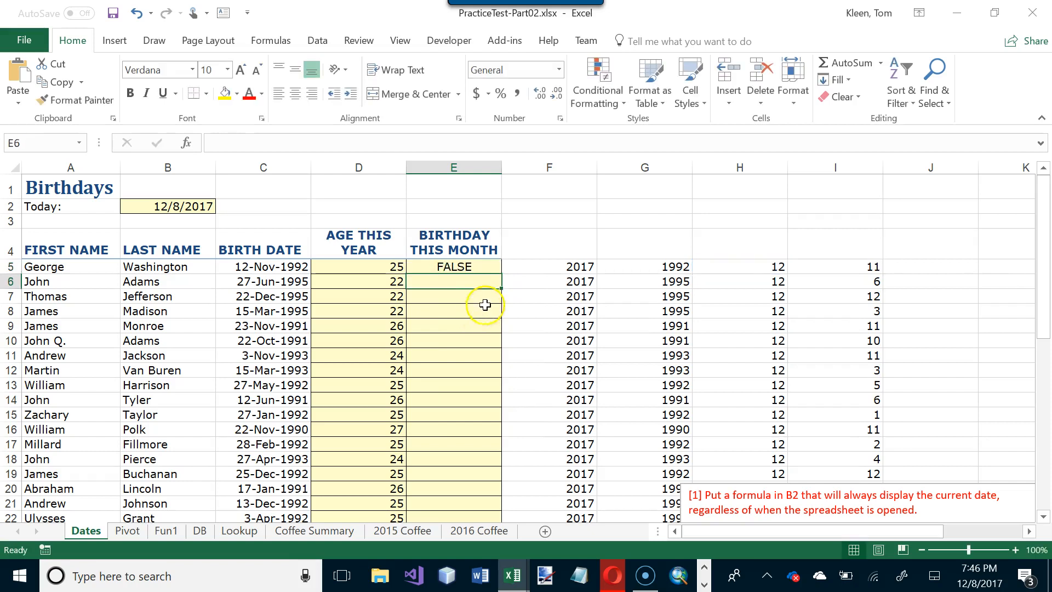
# Fill the month comparison formula down column E to row 47, checking the E7 formula and the row 40 result against its birth date
pyautogui.click(473, 265)
pyautogui.moveTo(499, 272); pyautogui.dragTo(498, 304)
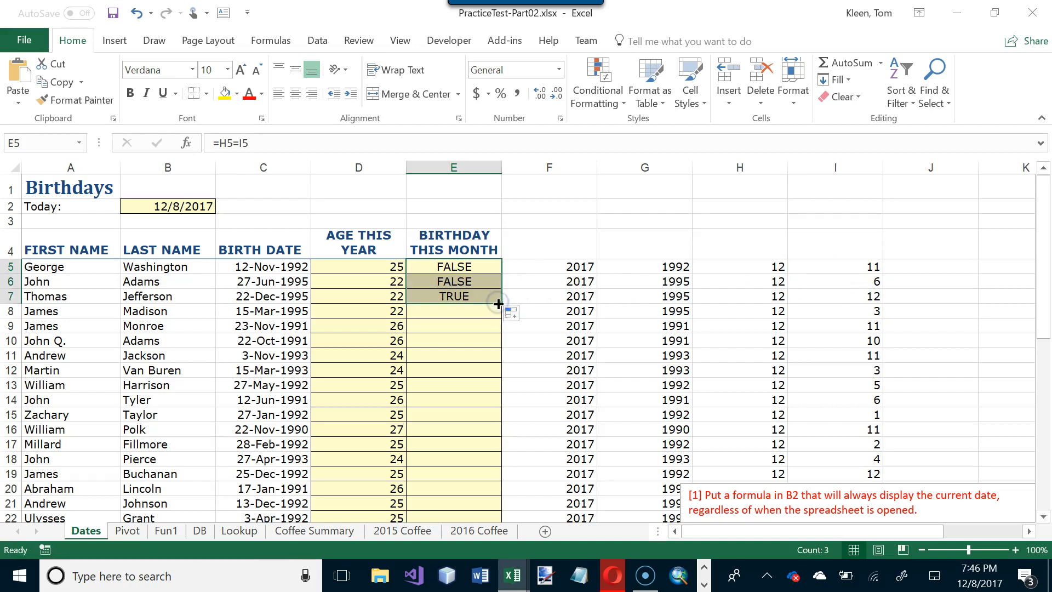
pyautogui.doubleClick(463, 295)
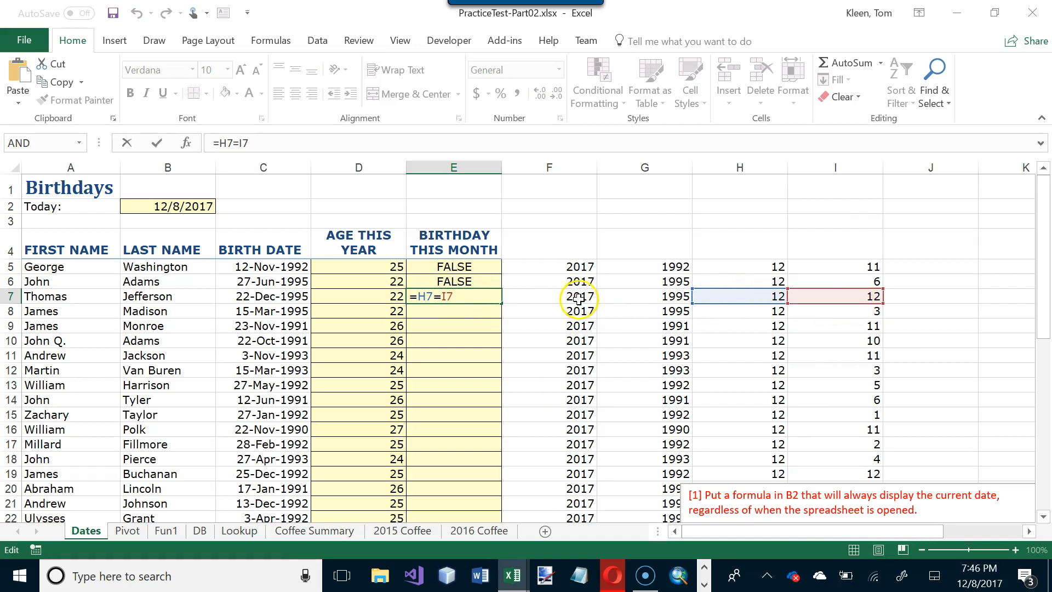
pyautogui.press('Escape')
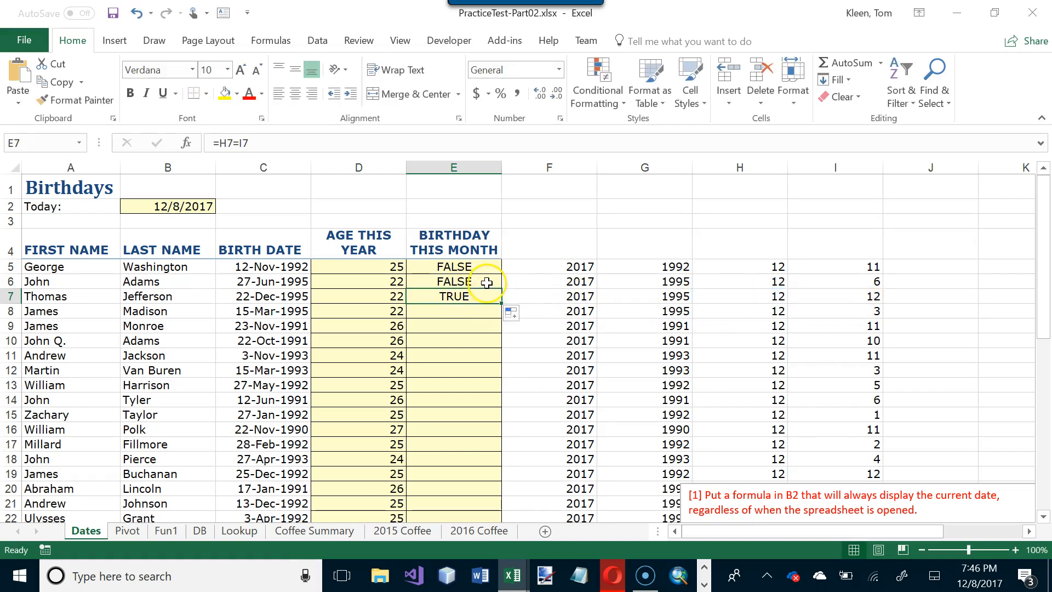
pyautogui.moveTo(501, 302); pyautogui.dragTo(497, 534)
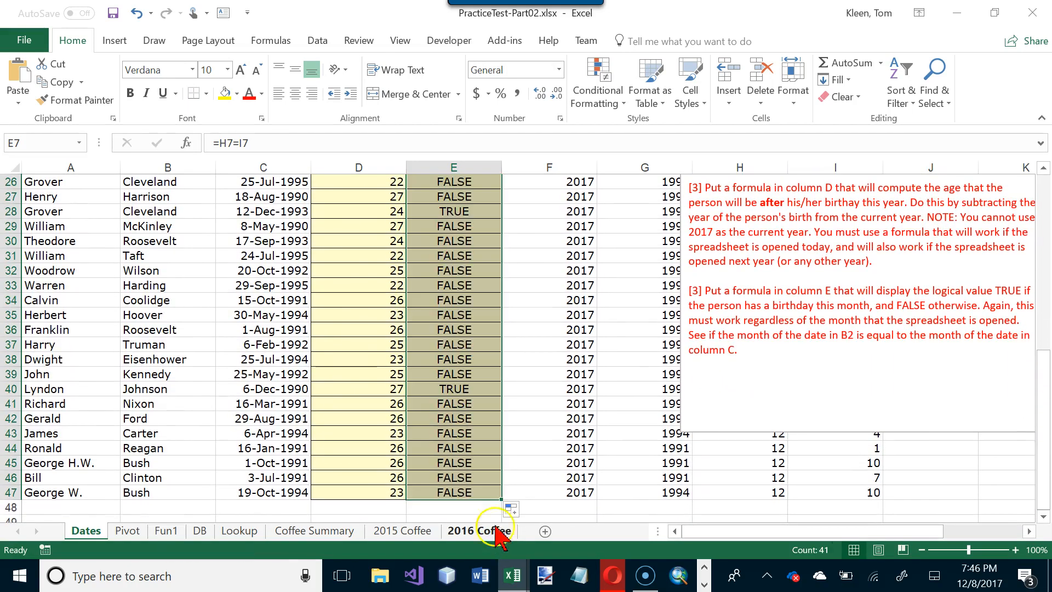
pyautogui.click(411, 389)
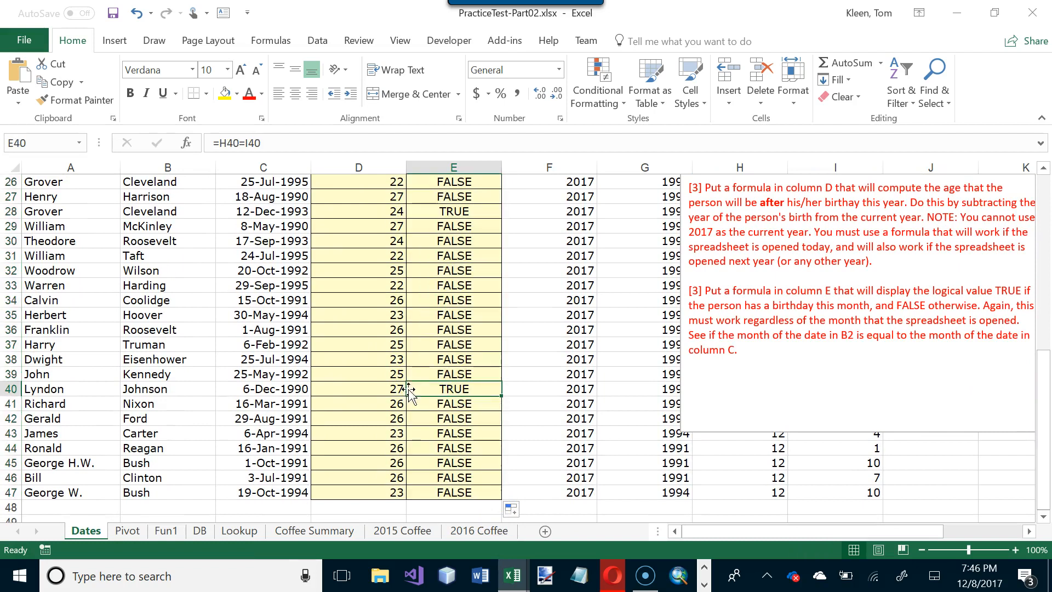
pyautogui.click(292, 388)
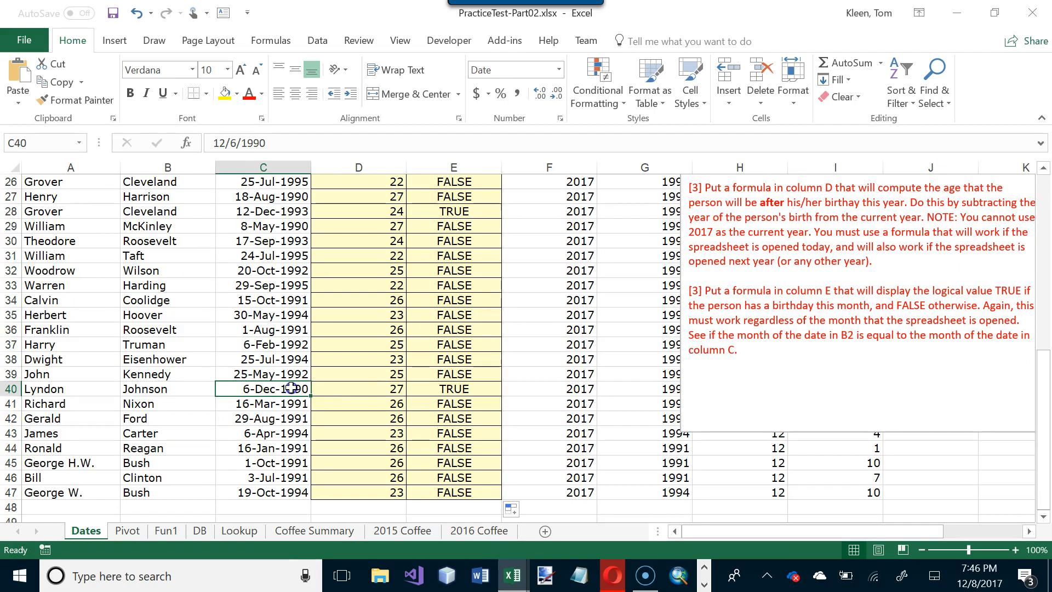
# Check the TRUE results in column E, including rows 28, 21, 19 and 7, against the birth dates in column C
pyautogui.click(450, 211)
pyautogui.click(265, 212)
pyautogui.scroll(3, 329, 384)
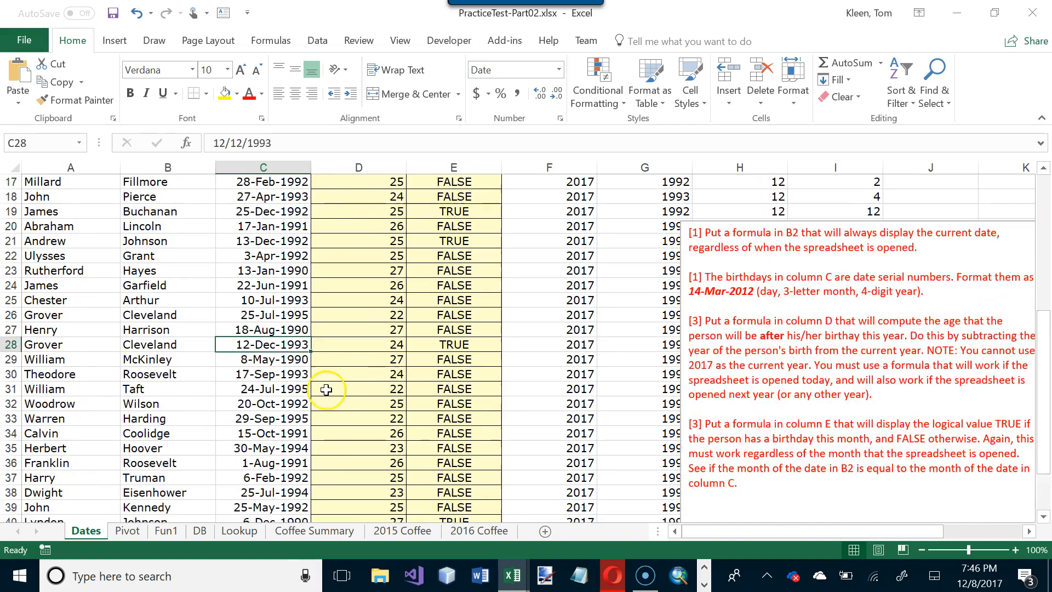
pyautogui.click(451, 241)
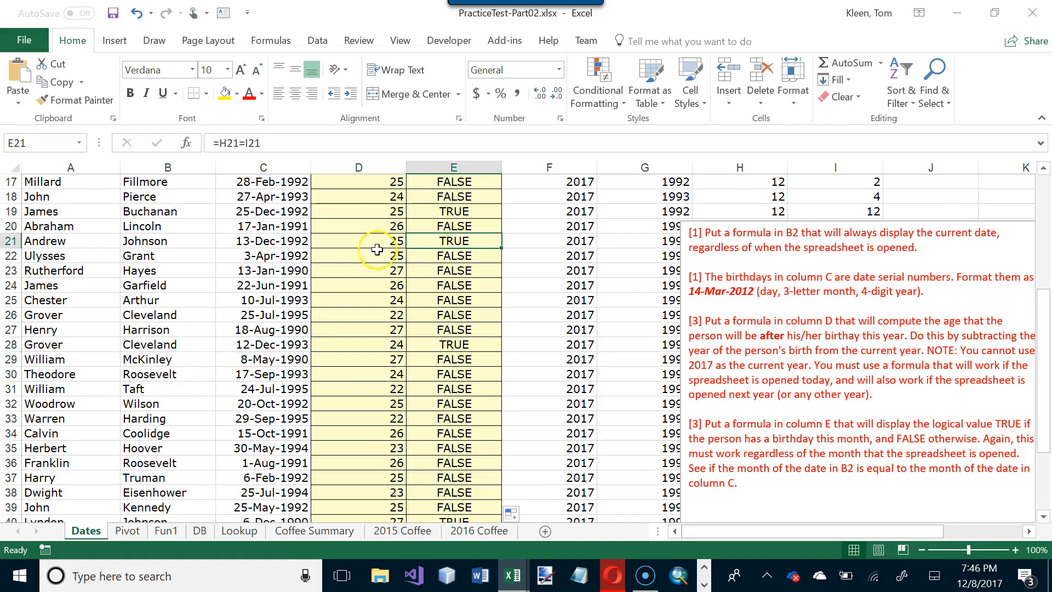
pyautogui.scroll(2, 438, 301)
pyautogui.click(476, 298)
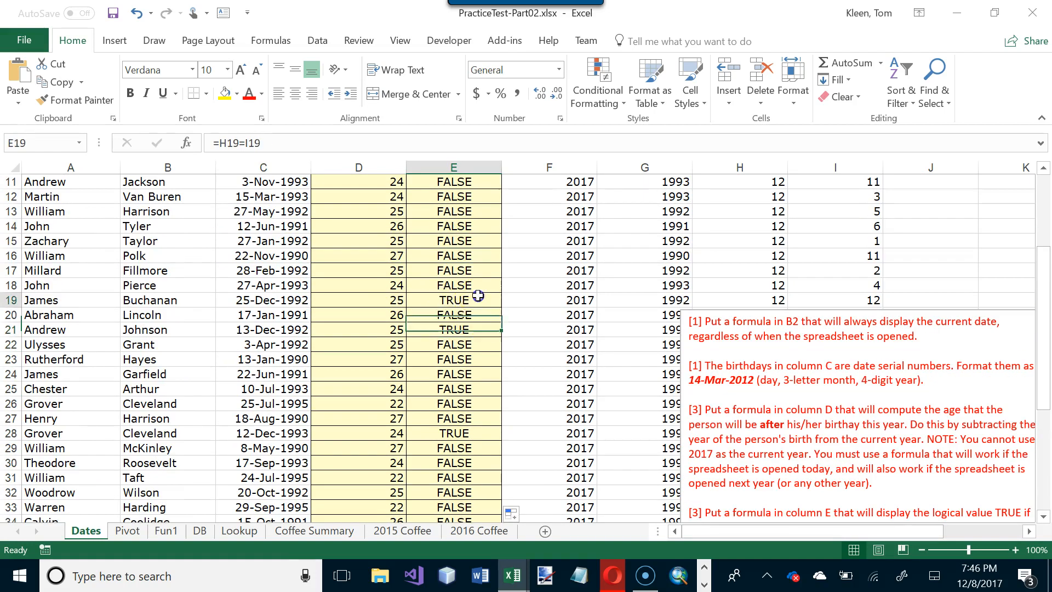
pyautogui.scroll(3, 390, 290)
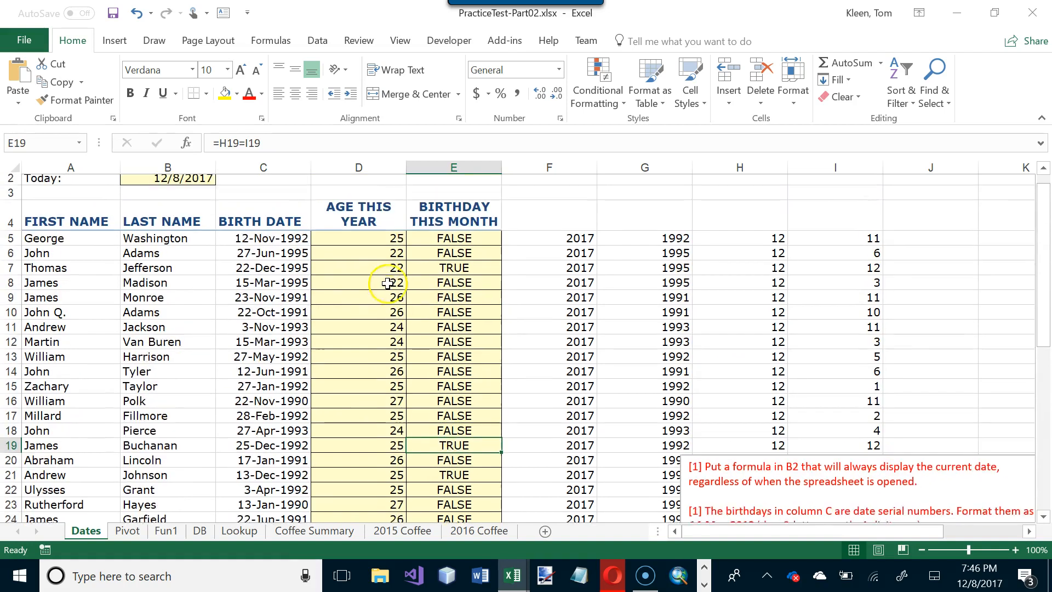
pyautogui.click(459, 271)
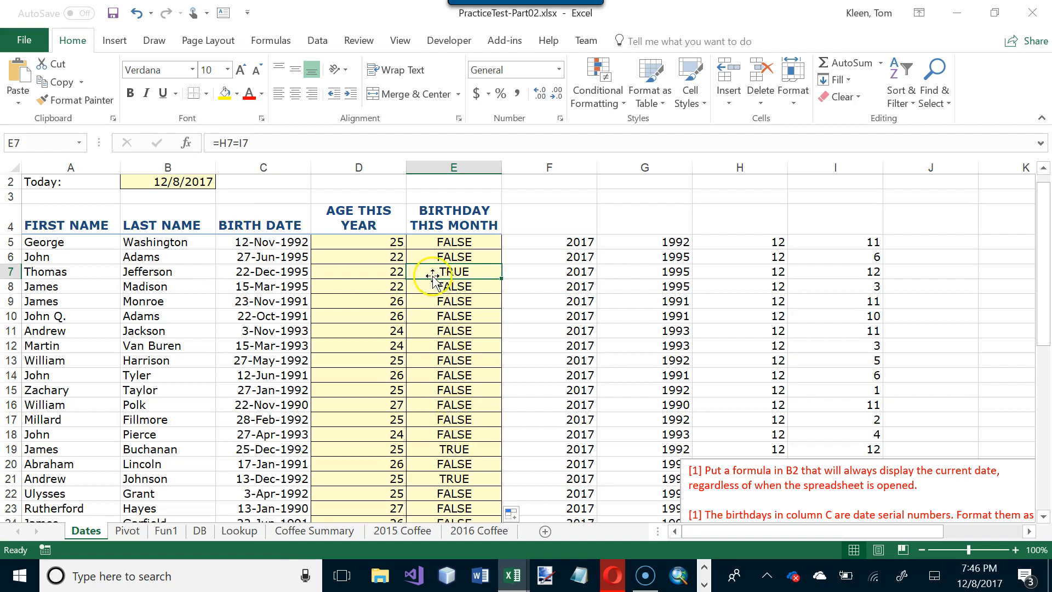
pyautogui.click(474, 452)
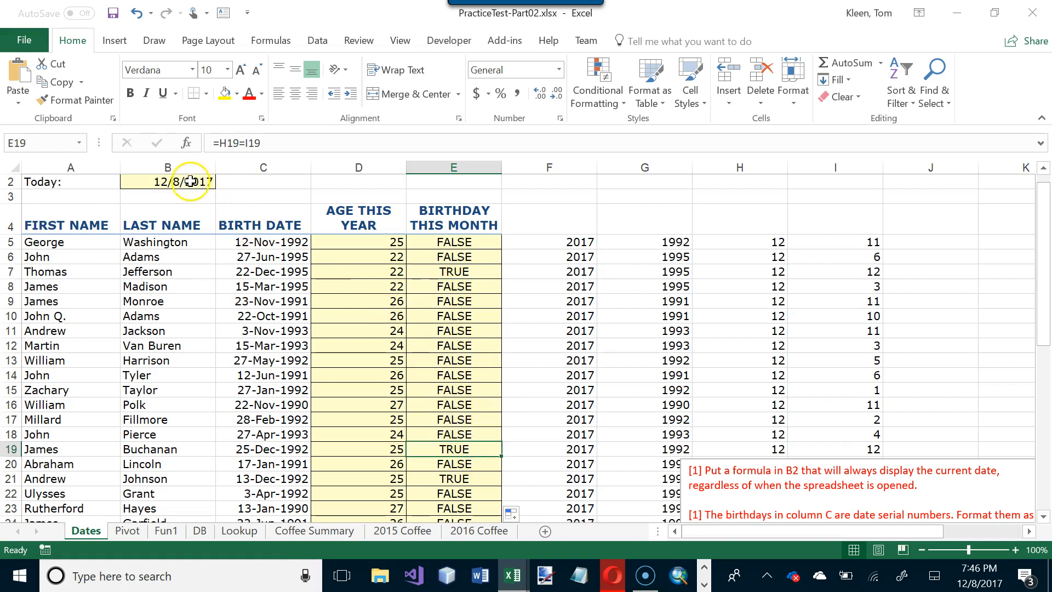
# Enter 1/1/2018 in cell B2 as a test date for the age and birthday formulas
pyautogui.click(190, 181)
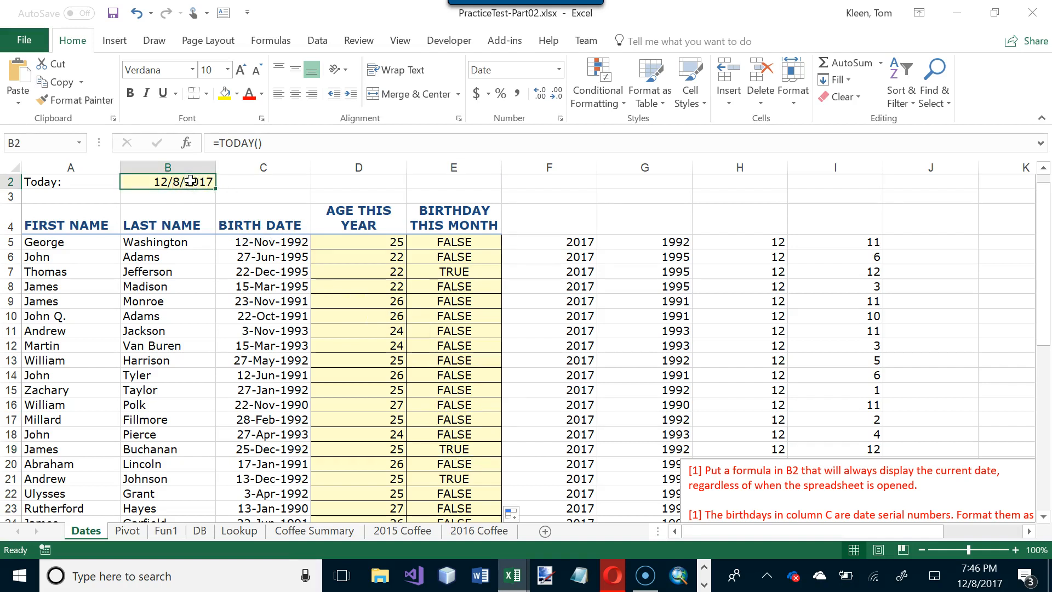
pyautogui.write('1/1')
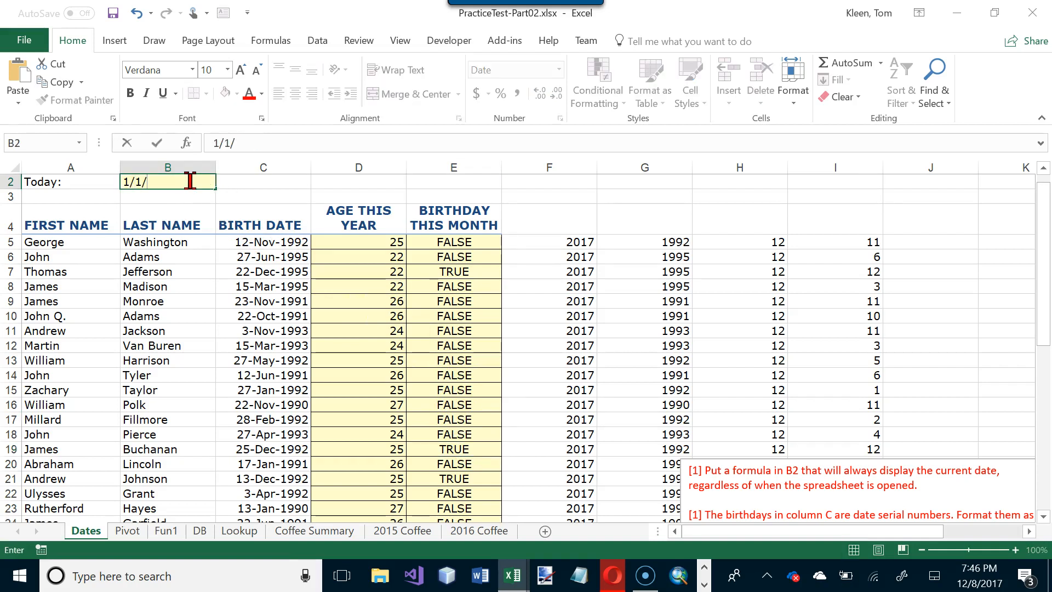
pyautogui.write('/2018')
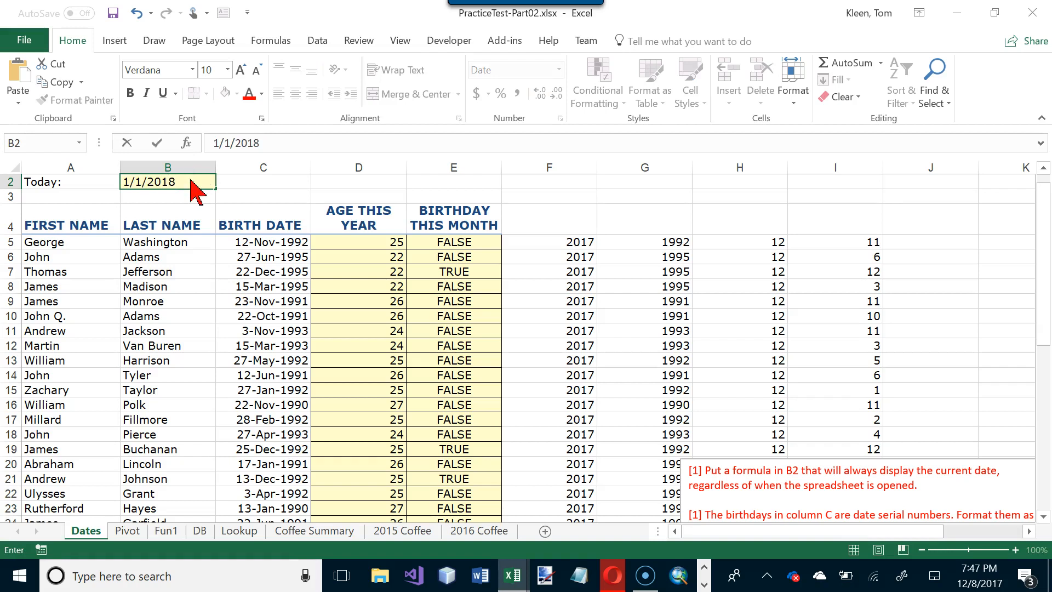
pyautogui.press('Return')
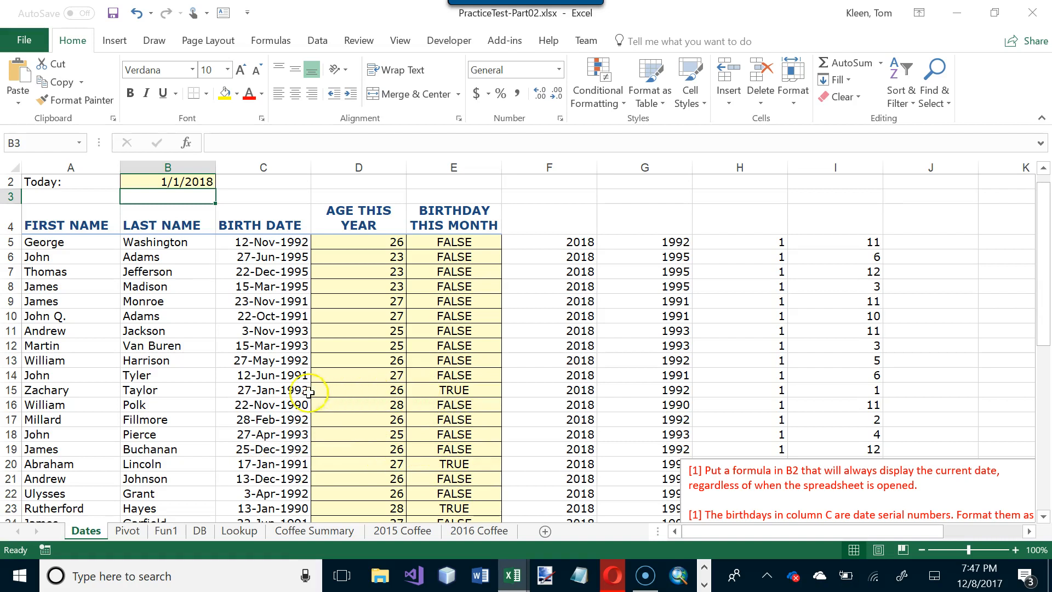
# Check birth date, age and birthday result in rows 15, 20 and 23, and undo the test date in B2
pyautogui.click(275, 392)
pyautogui.moveTo(276, 392); pyautogui.dragTo(444, 392)
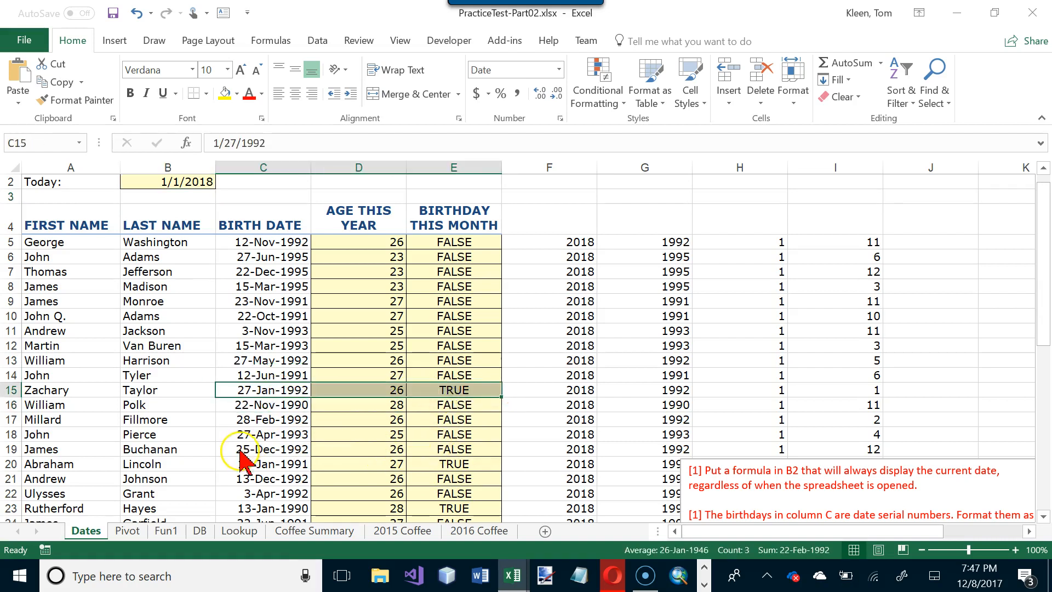
pyautogui.moveTo(247, 463); pyautogui.dragTo(466, 462)
pyautogui.moveTo(296, 508); pyautogui.dragTo(455, 508)
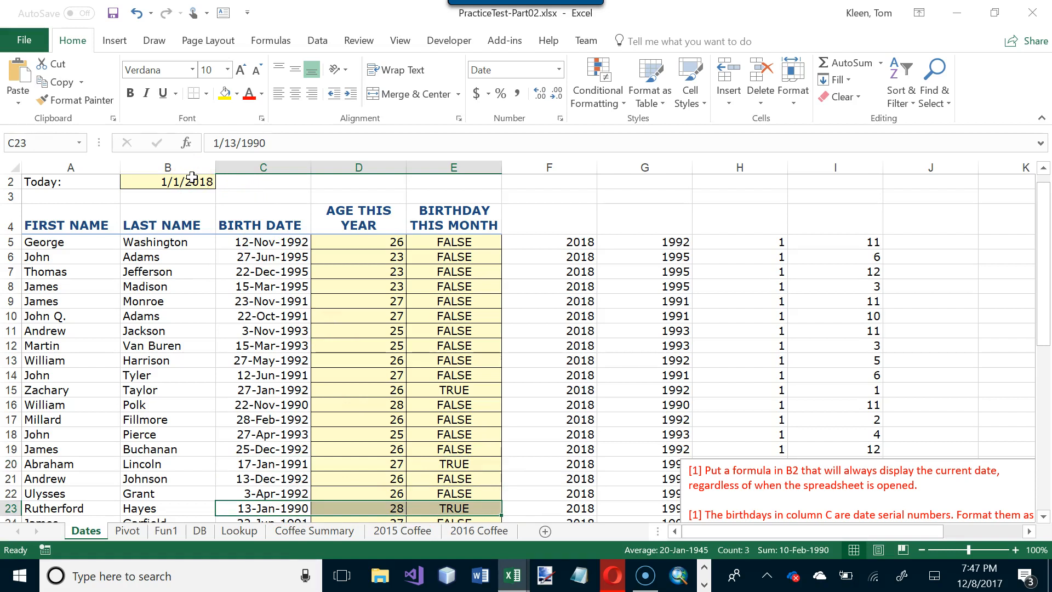
pyautogui.click(137, 13)
pyautogui.click(164, 184)
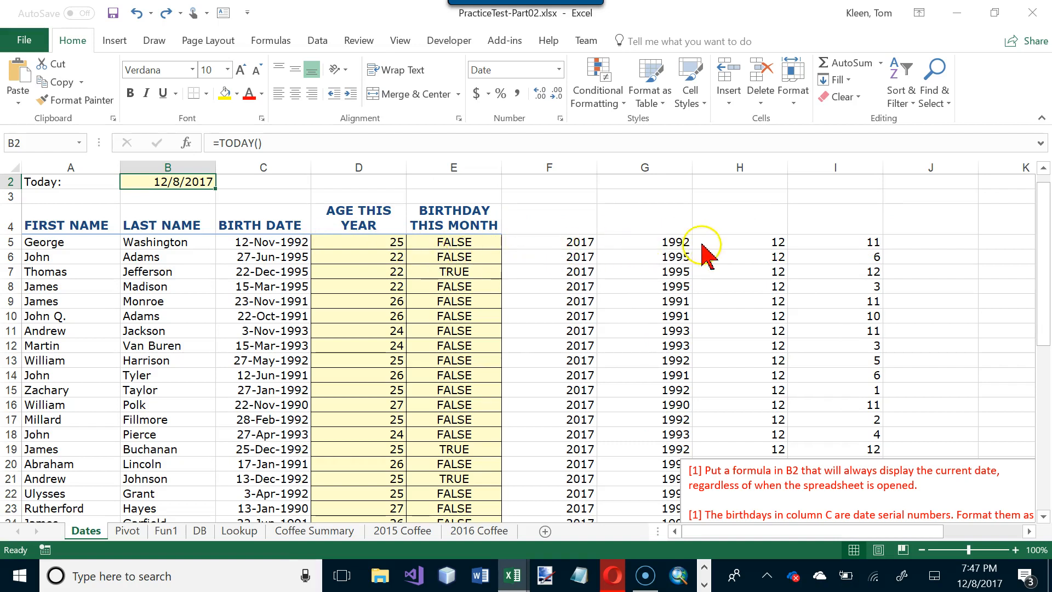
# Replace the age formula in D5 with the single formula =YEAR($B$2)-YEAR(C5), without helper columns
pyautogui.click(374, 245)
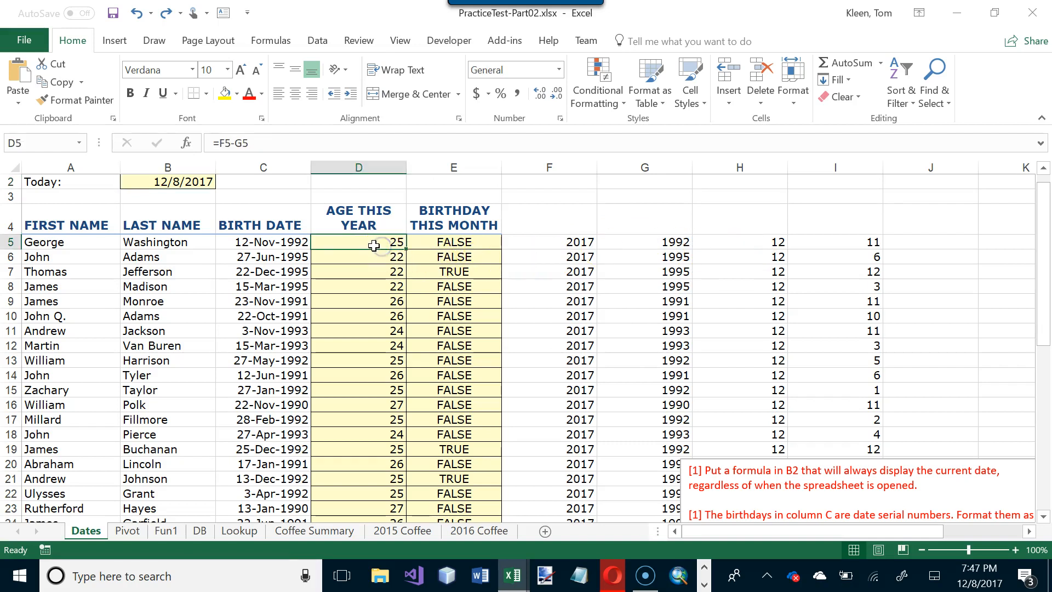
pyautogui.write('=')
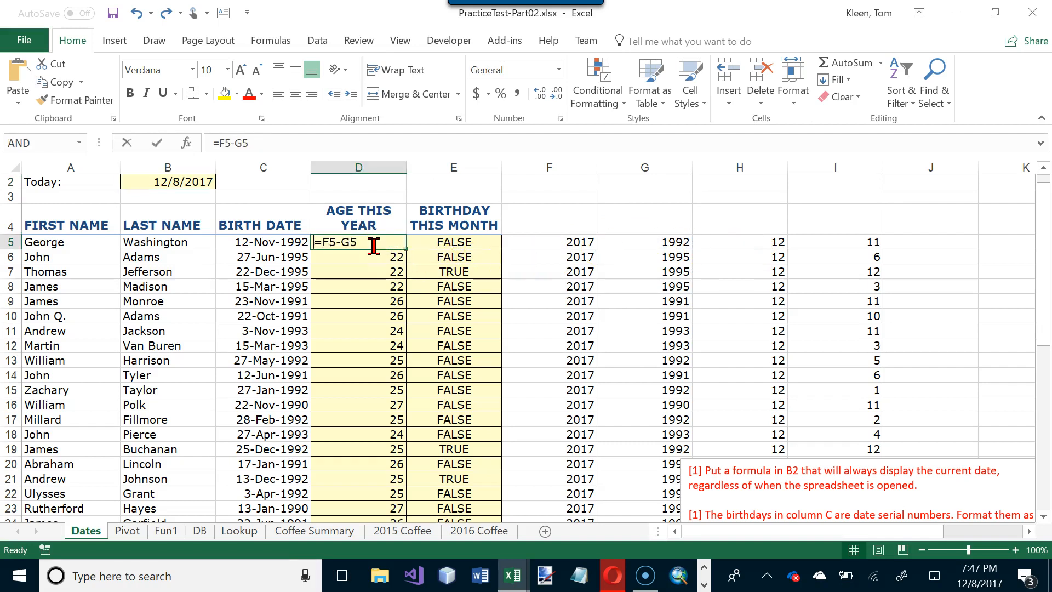
pyautogui.write('year(')
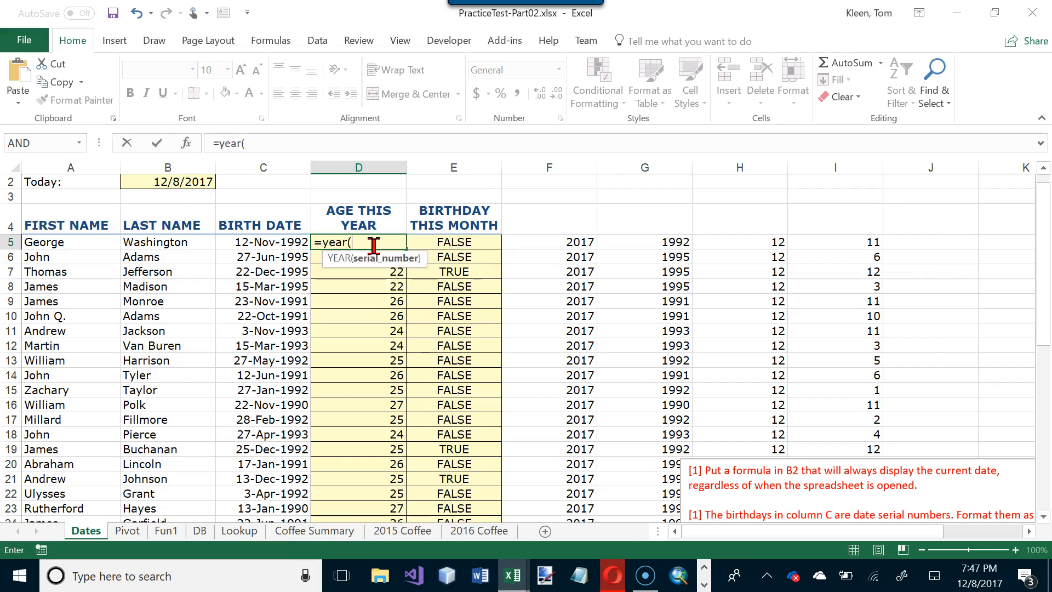
pyautogui.write('$b$2')
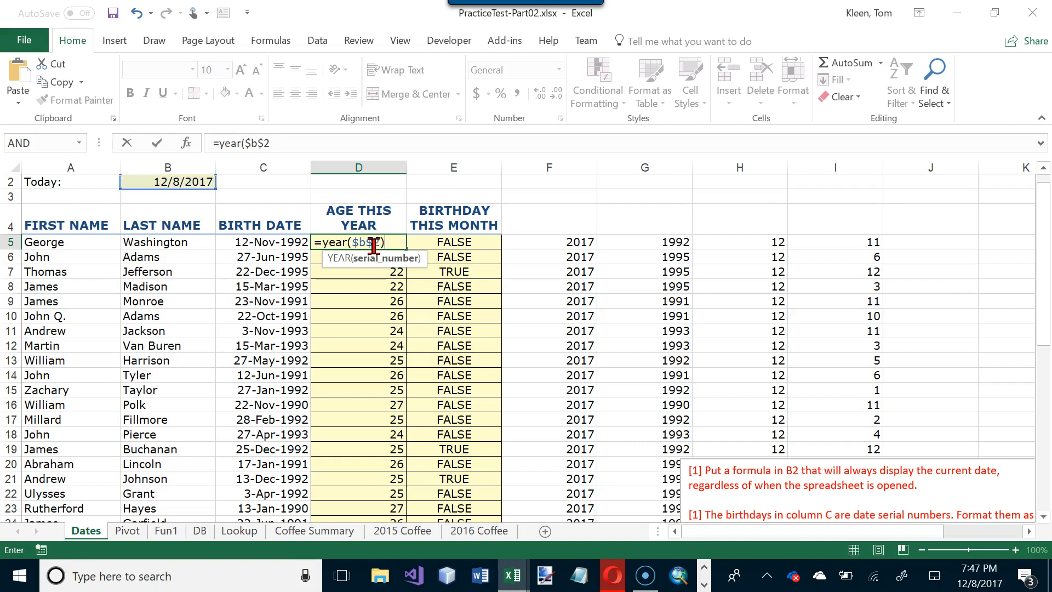
pyautogui.write(')-year')
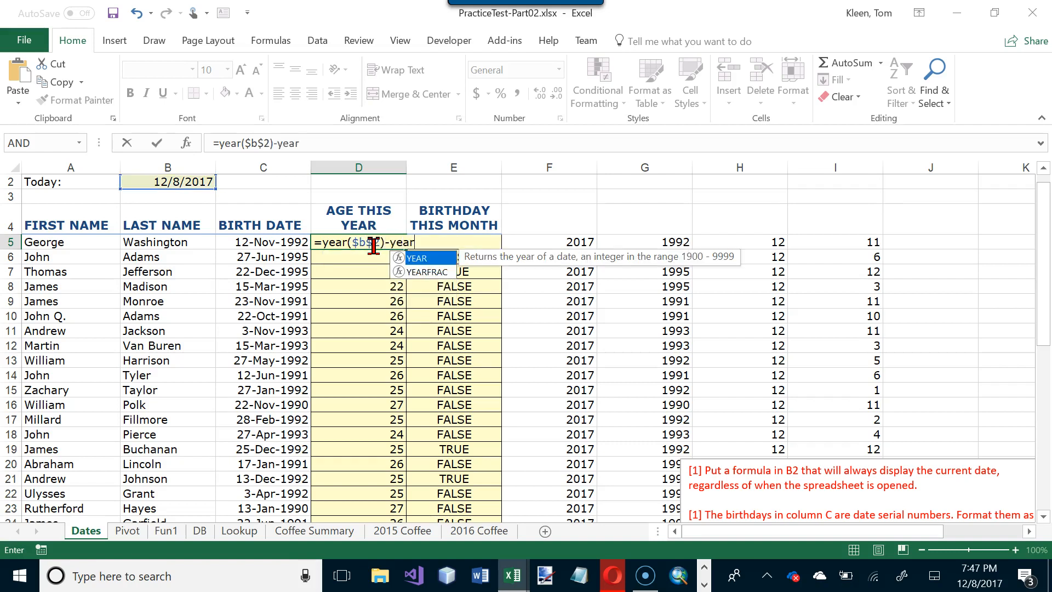
pyautogui.write('(')
pyautogui.write('c')
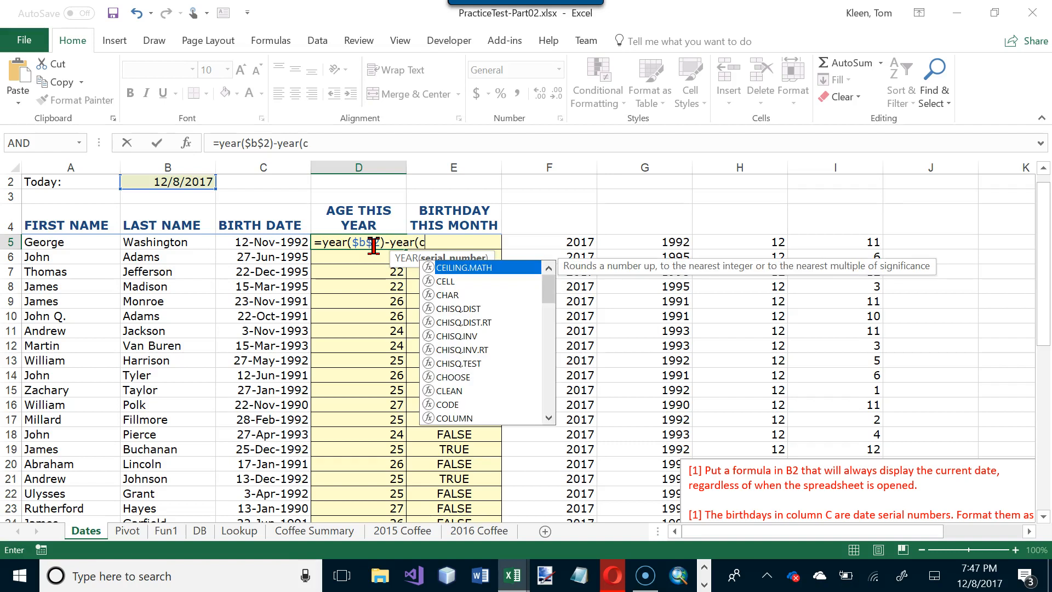
pyautogui.write('5)')
pyautogui.press('Return')
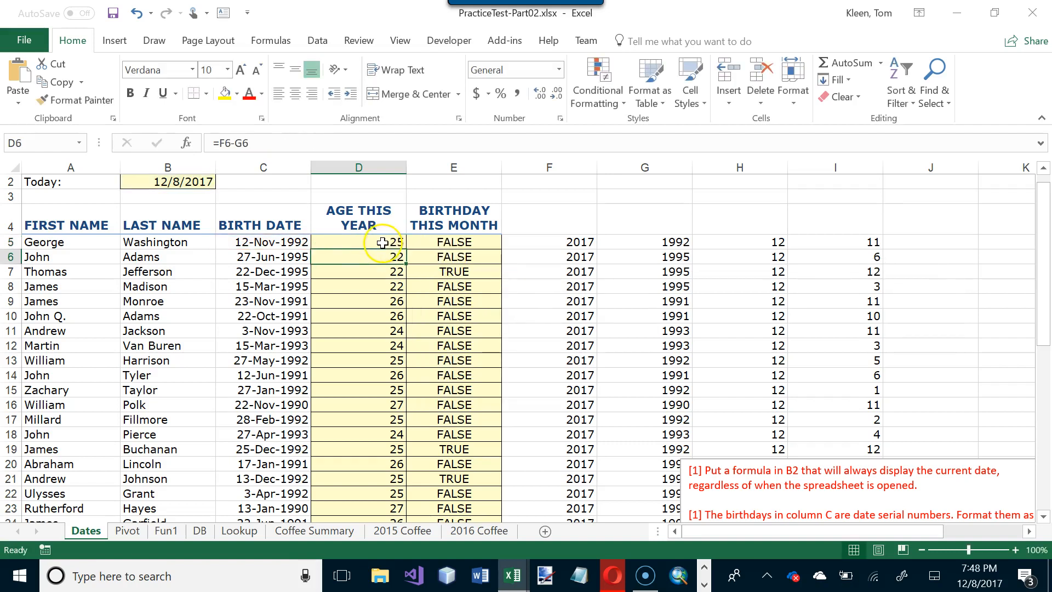
# Fill the combined age formula from D5 down to row 47 and review the cell references of the D5 formula
pyautogui.click(383, 241)
pyautogui.moveTo(407, 249)
pyautogui.mouseDown()
pyautogui.moveTo(400, 294)
pyautogui.moveTo(418, 546)
pyautogui.mouseUp()
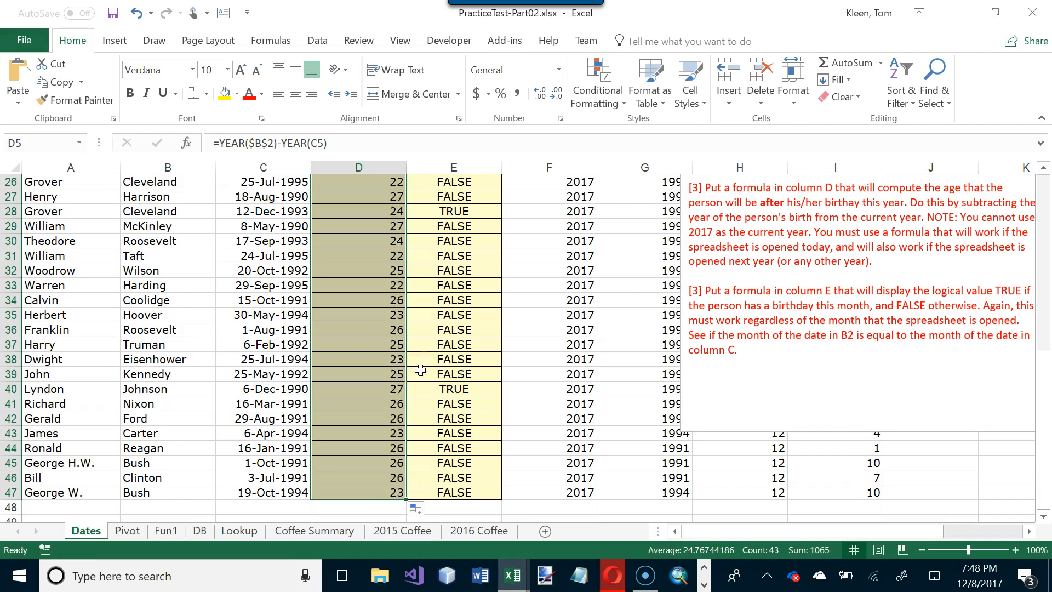
pyautogui.scroll(8, 420, 370)
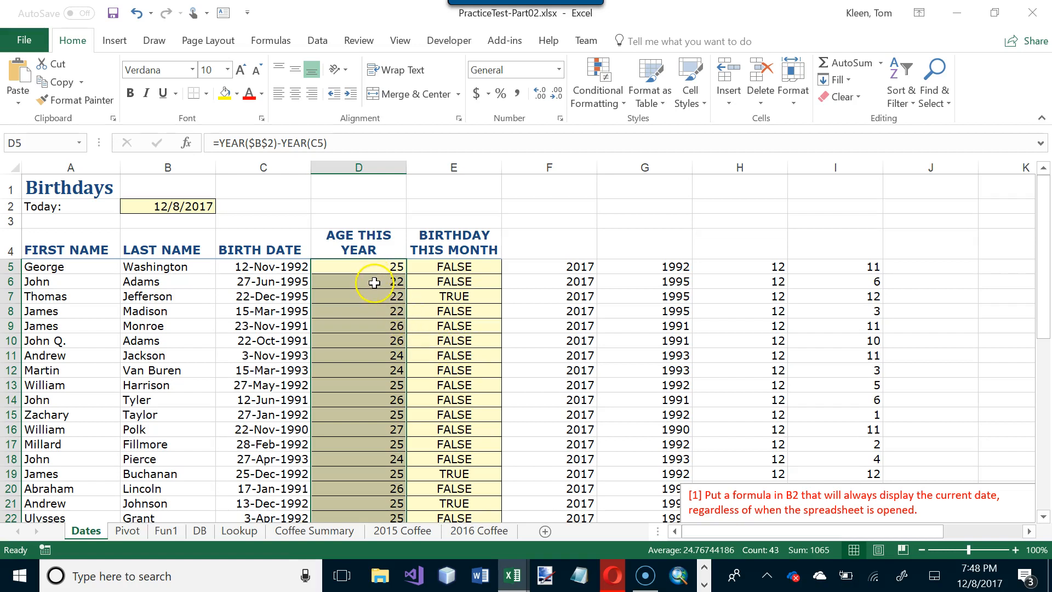
pyautogui.click(364, 266)
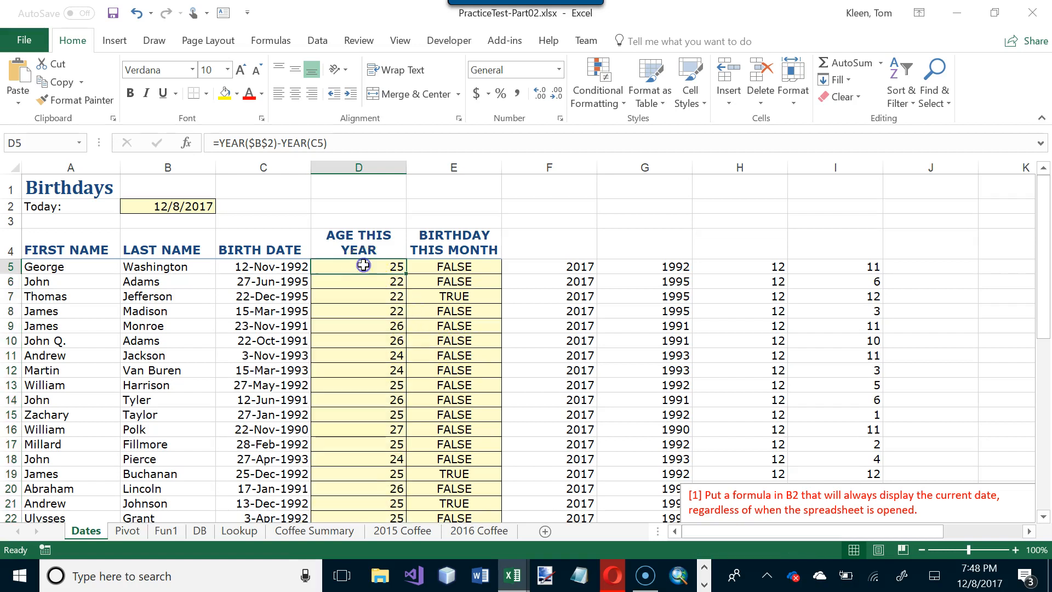
pyautogui.click(342, 144)
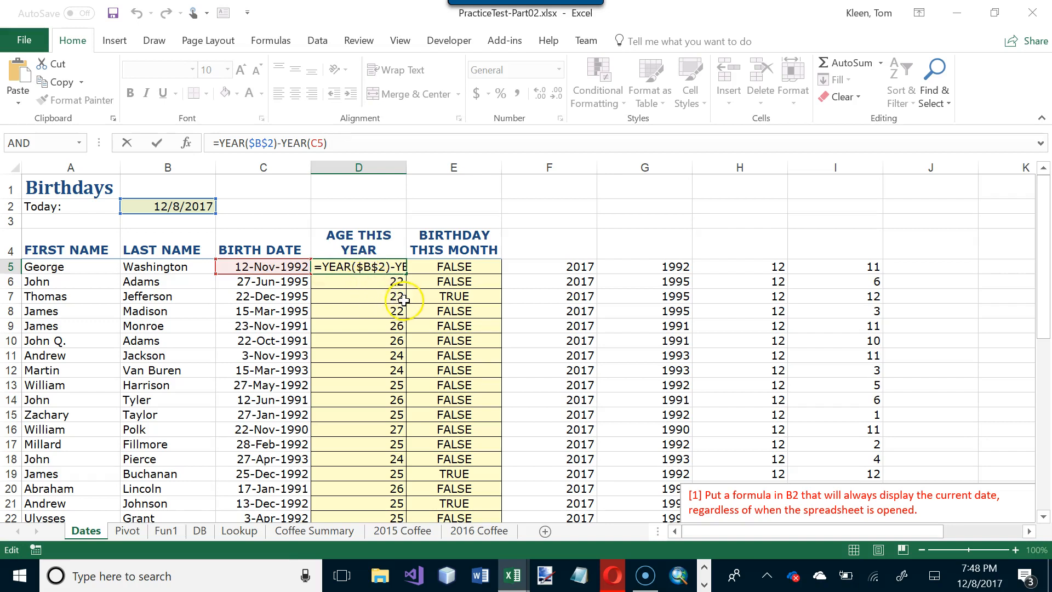
pyautogui.hotkey('ctrl', 'Return')
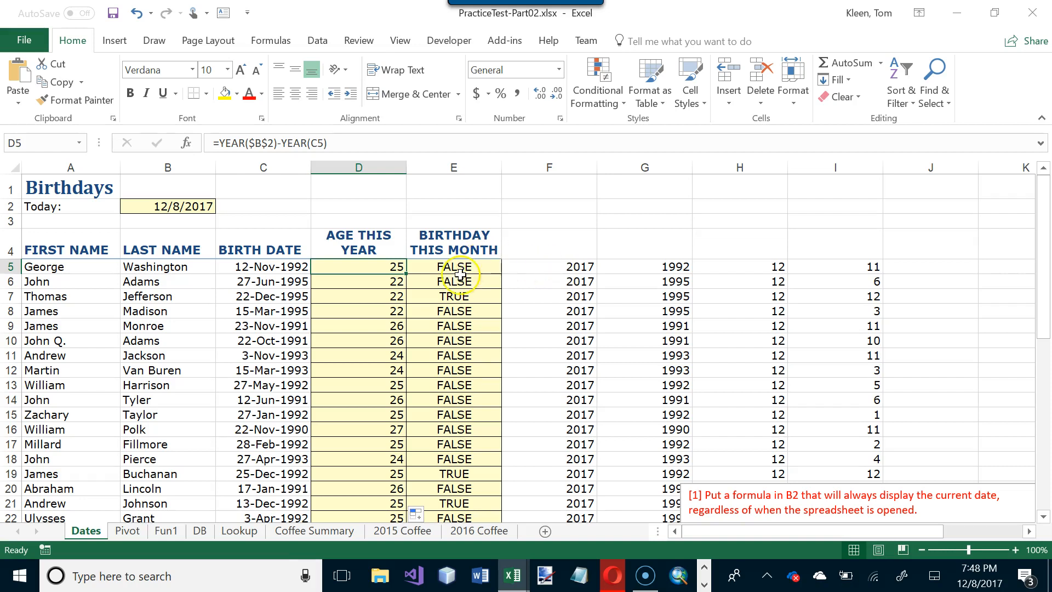
# Create a PivotTable on a new worksheet from the stock portfolio range A3:H32 on the Pivot sheet
pyautogui.click(136, 530)
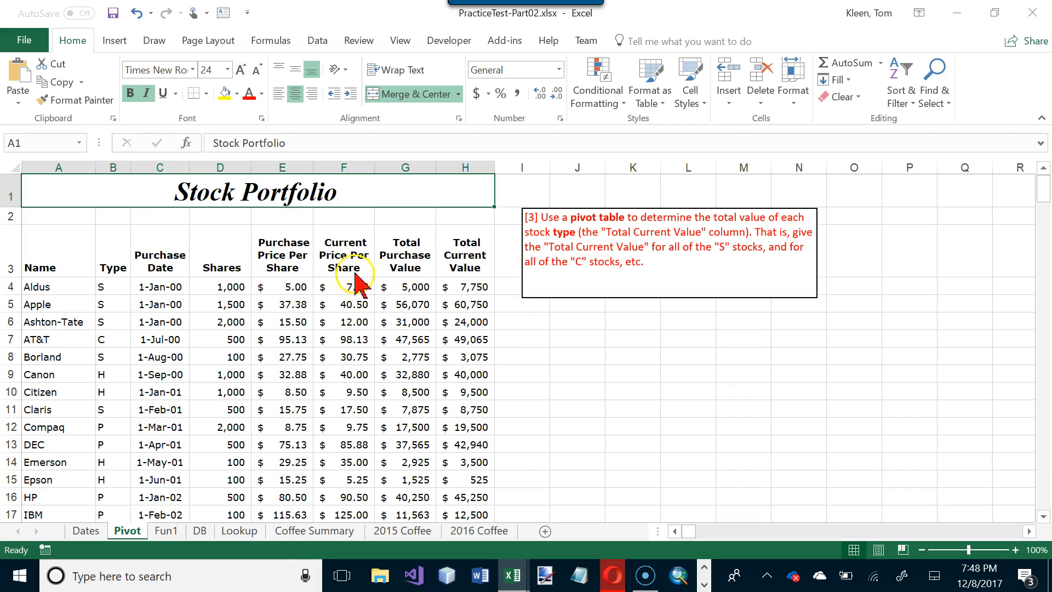
pyautogui.click(450, 286)
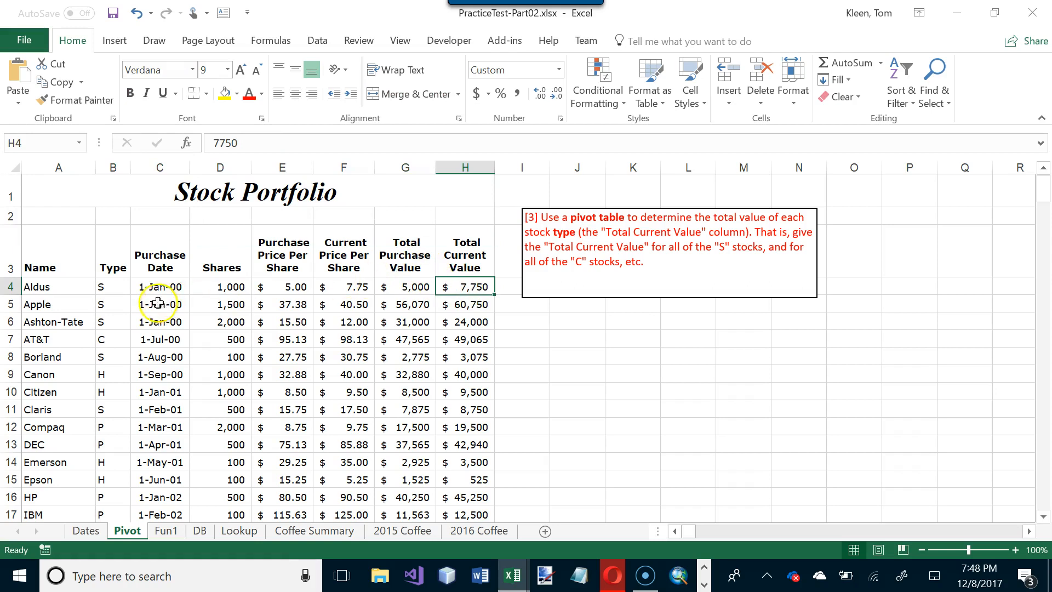
pyautogui.click(109, 287)
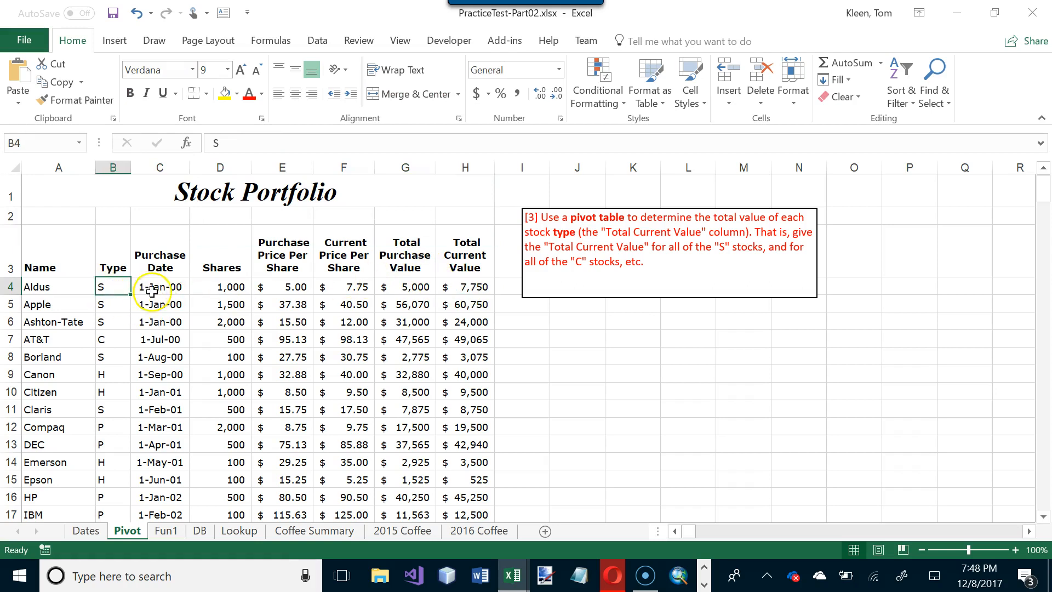
pyautogui.click(112, 42)
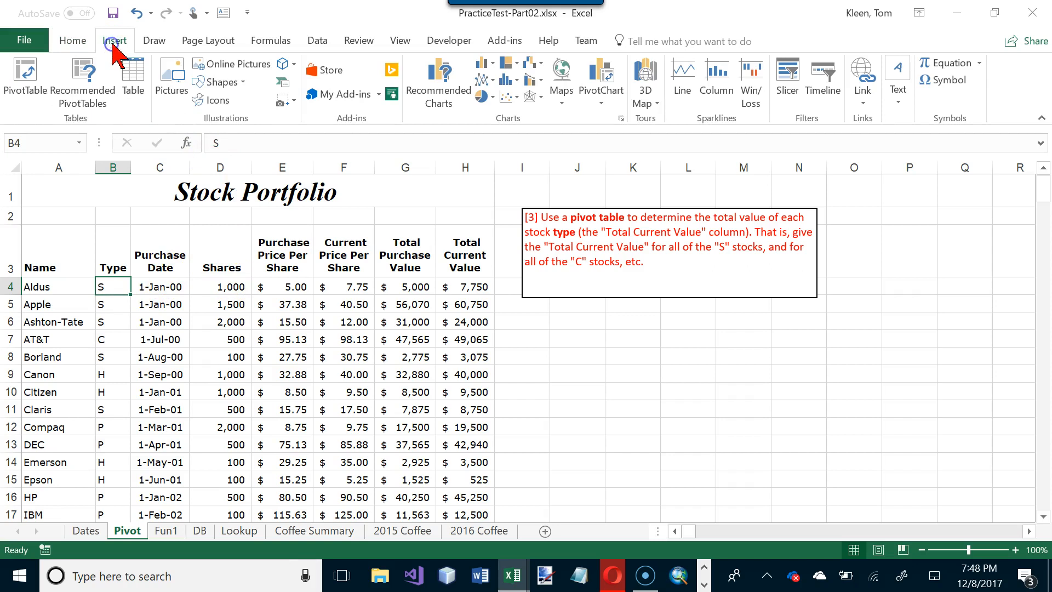
pyautogui.click(25, 79)
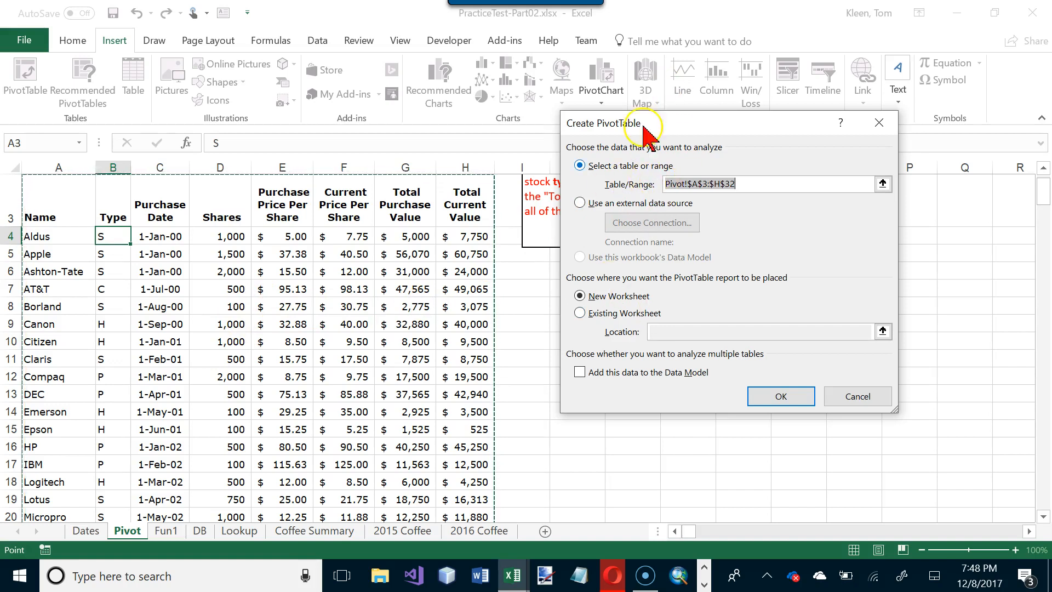
pyautogui.click(784, 397)
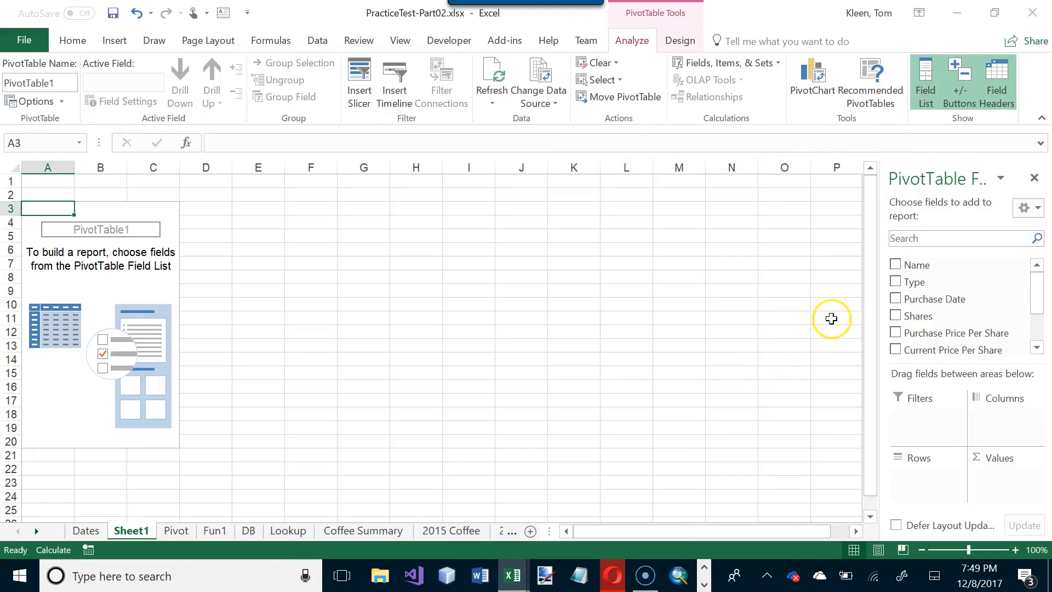
# Add Type as the PivotTable's row field and Total Current Value as its summed value field
pyautogui.click(896, 282)
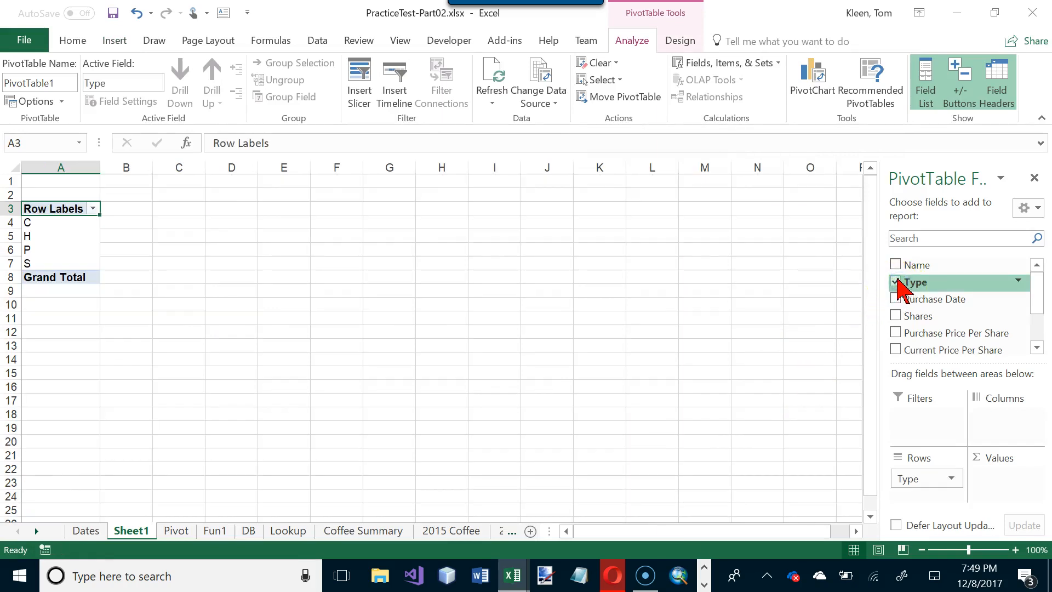
pyautogui.scroll(-3, 1035, 347)
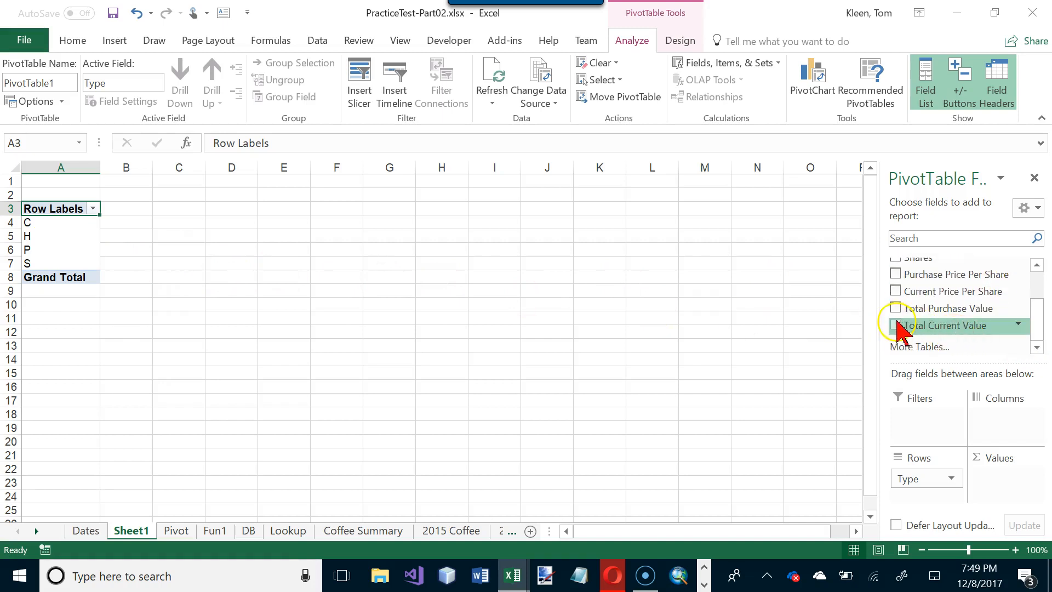
pyautogui.click(896, 325)
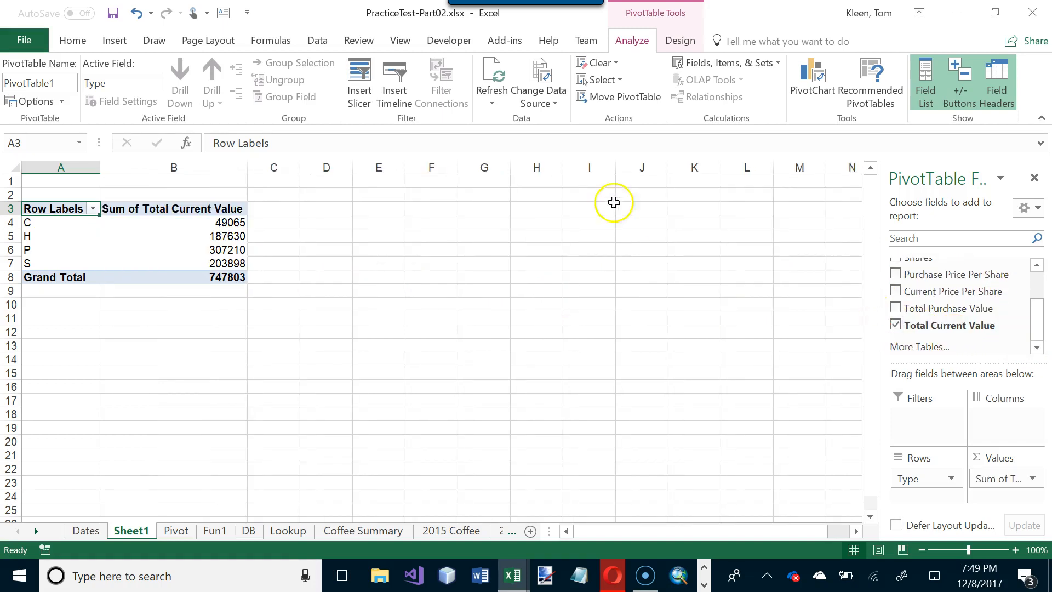
# Format the PivotTable values in B4:B8 as Accounting with a dollar sign and no decimal places
pyautogui.moveTo(223, 226); pyautogui.dragTo(232, 276)
pyautogui.click(74, 41)
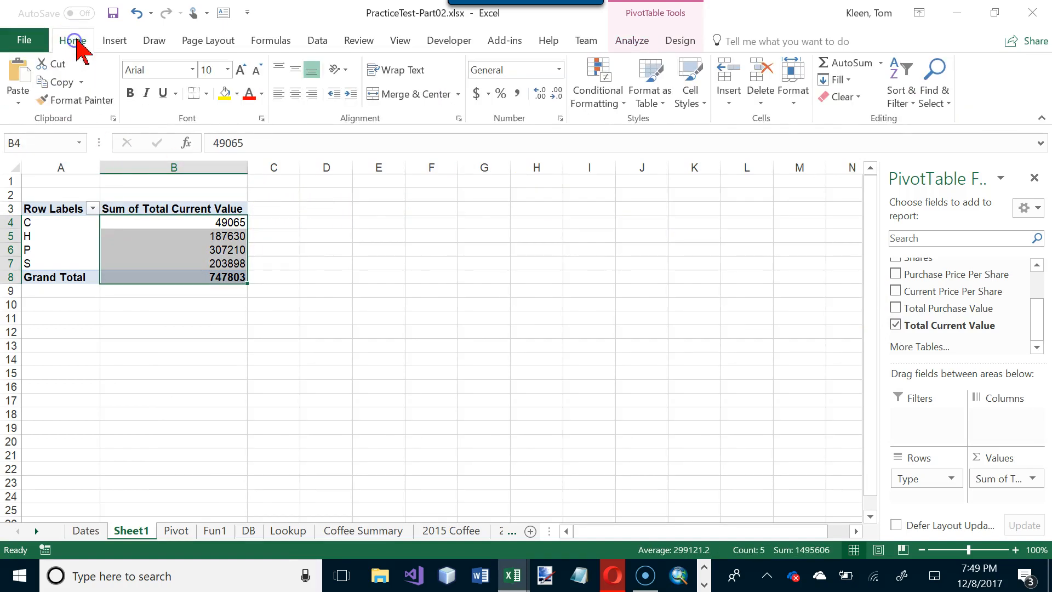
pyautogui.click(473, 95)
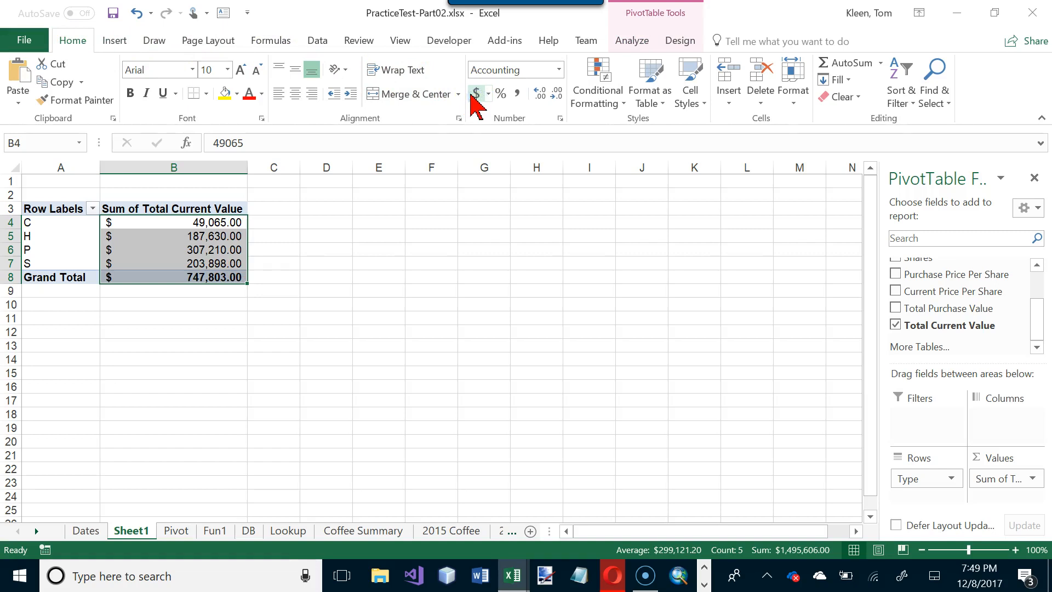
pyautogui.doubleClick(555, 94)
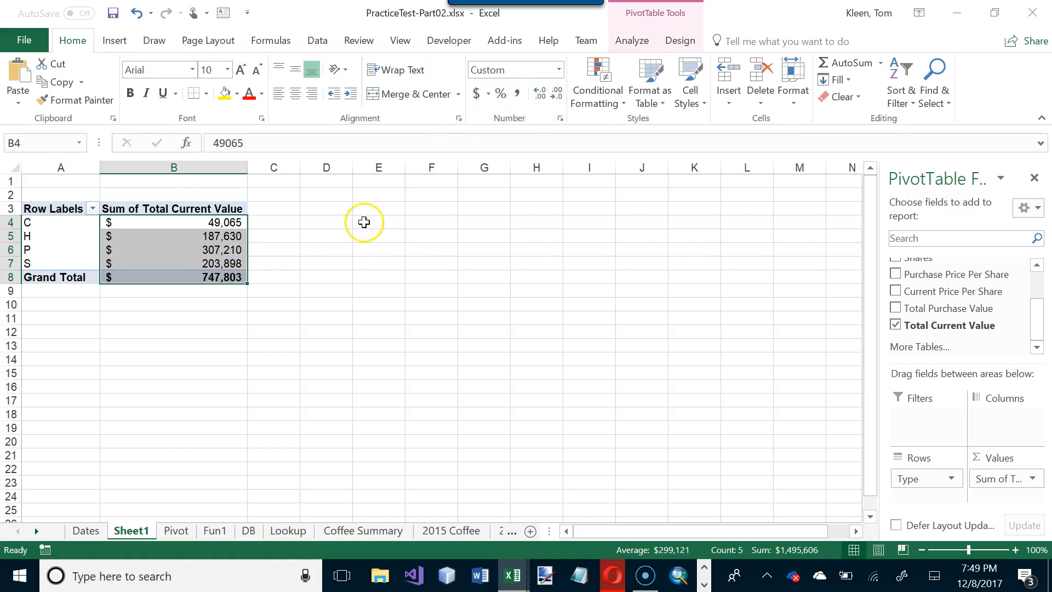
pyautogui.click(217, 224)
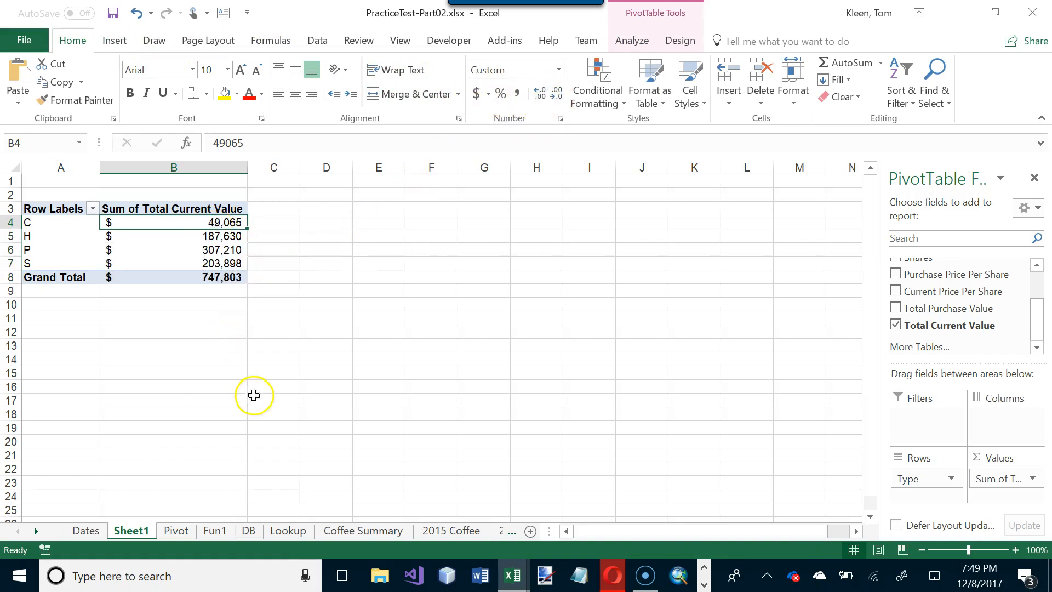
# On the Fun1 sheet, enter an investment amount of 25000 in C1 and a regular payment of 0 in C2
pyautogui.click(215, 534)
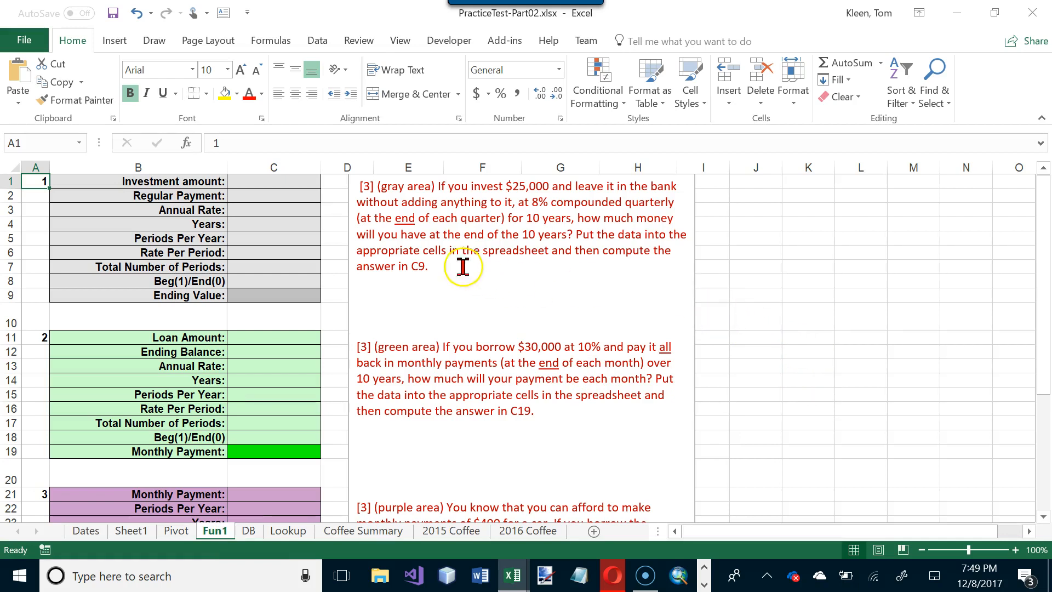
pyautogui.click(274, 282)
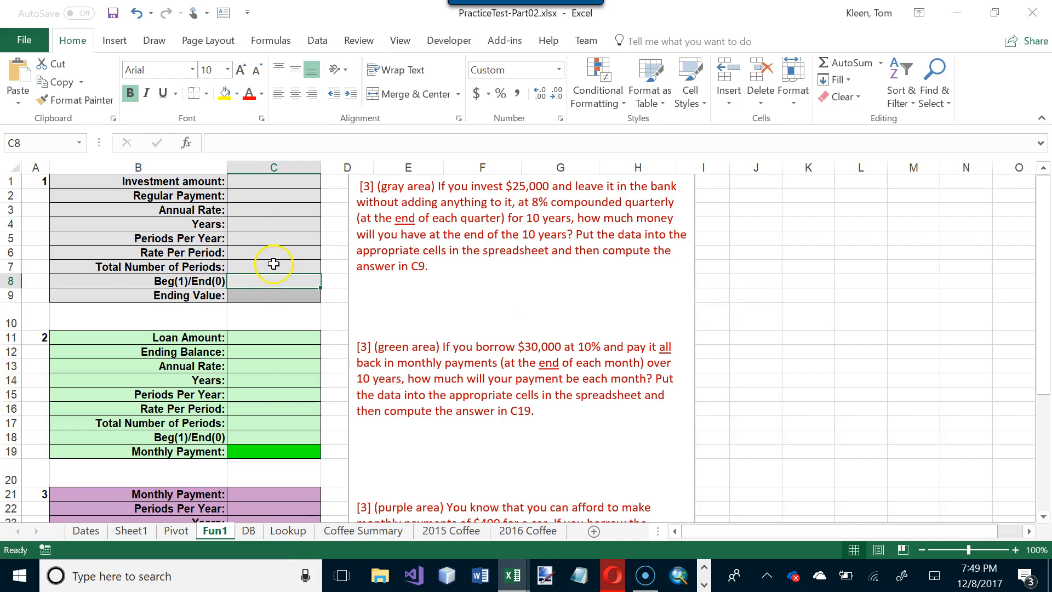
pyautogui.click(273, 264)
pyautogui.moveTo(277, 276); pyautogui.dragTo(280, 272)
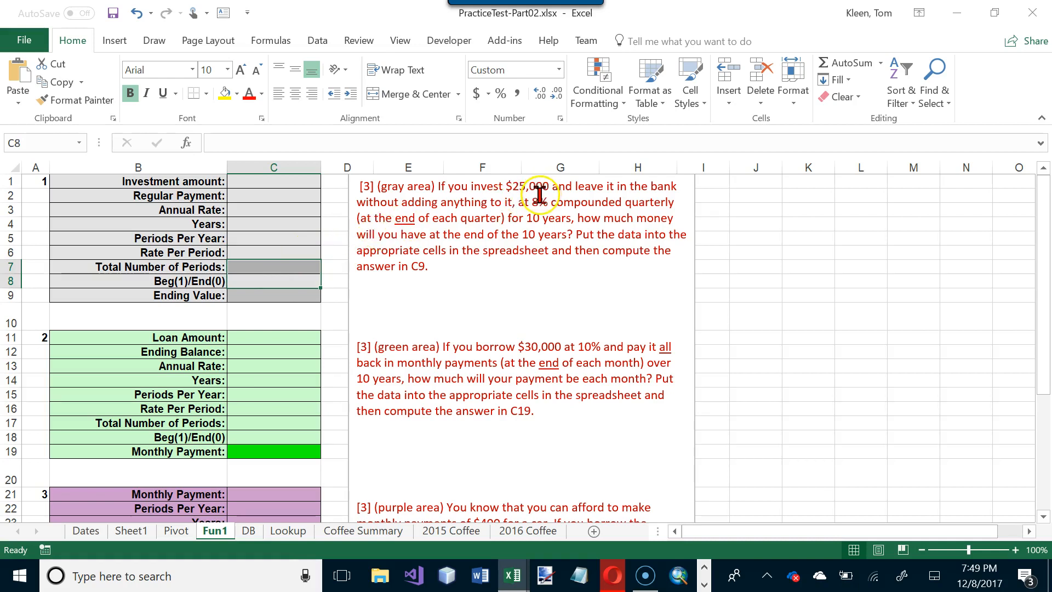
pyautogui.click(276, 184)
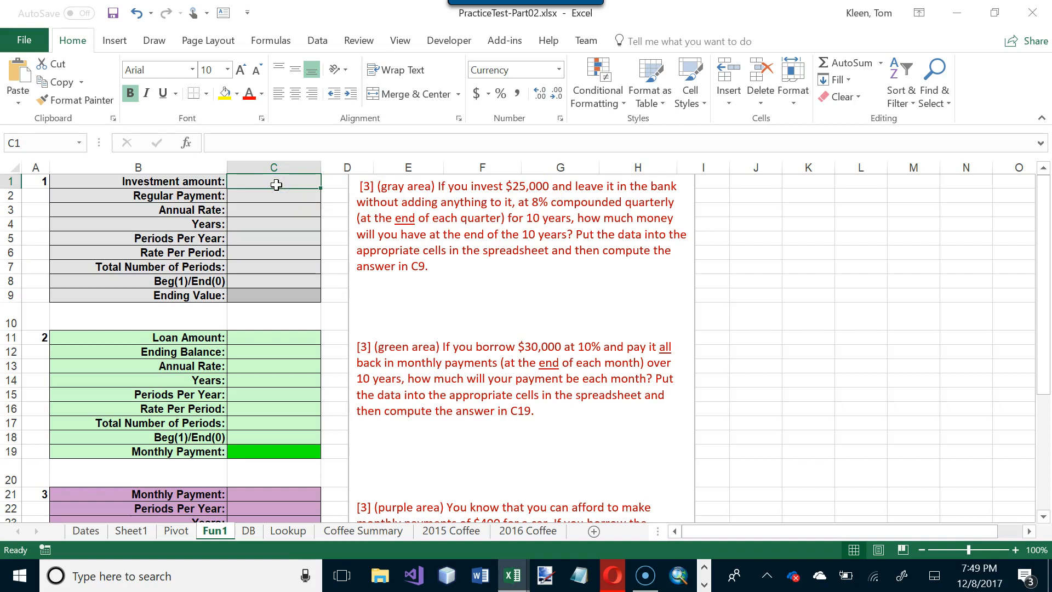
pyautogui.write('25000')
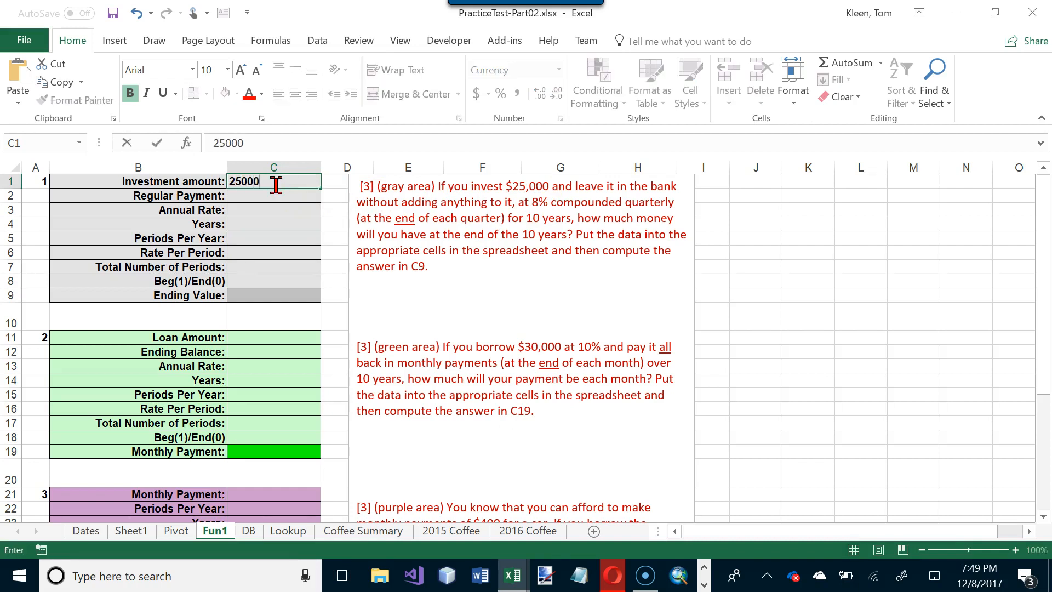
pyautogui.press('Return')
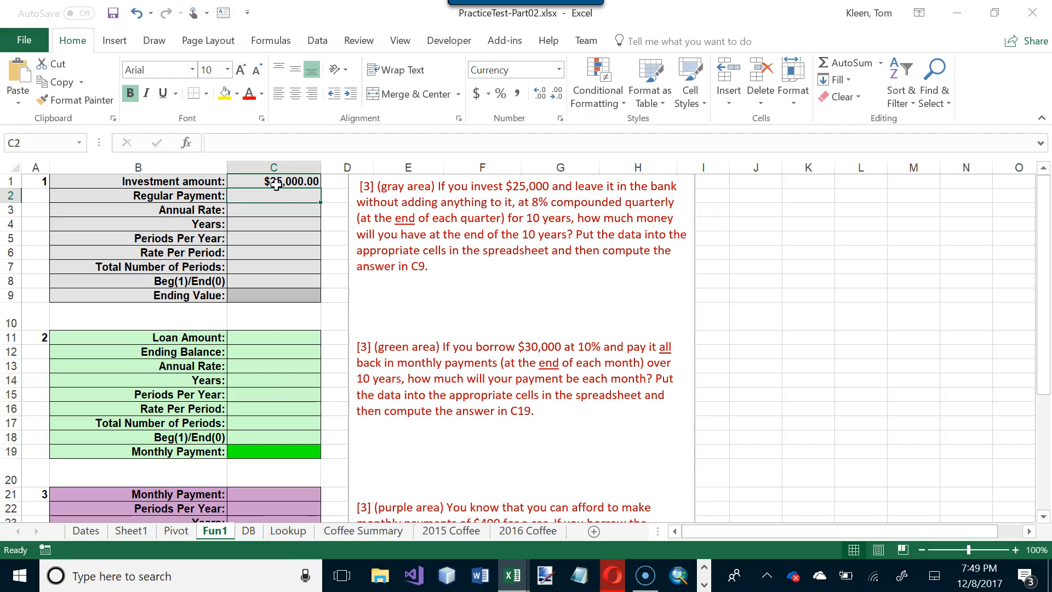
pyautogui.write('0')
pyautogui.press('Return')
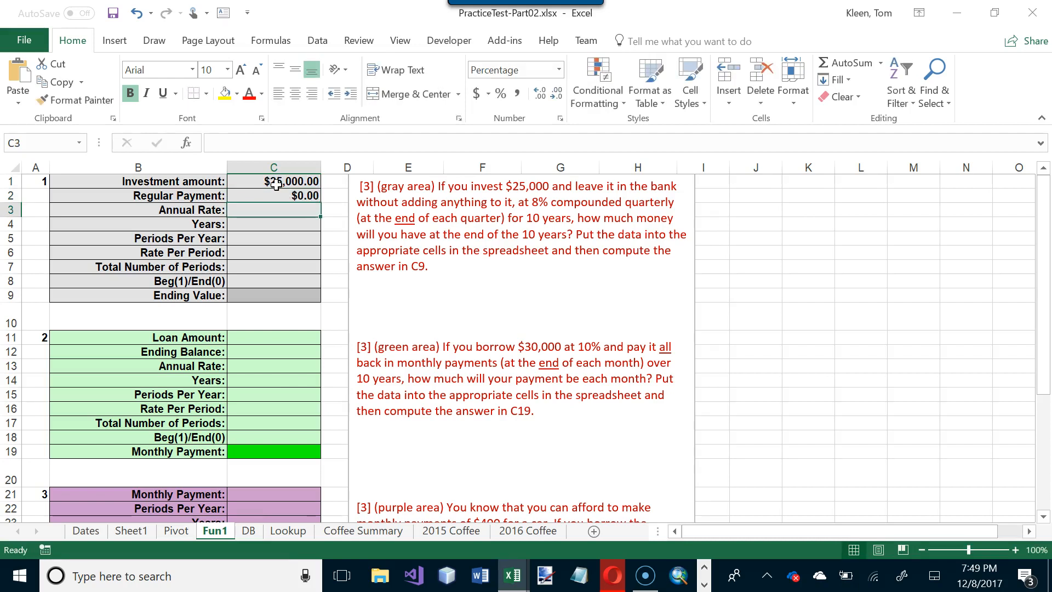
# Fill in the gray area's annual rate of 8%, 10 years and 4 periods per year in C3:C5
pyautogui.write('8')
pyautogui.press('Return')
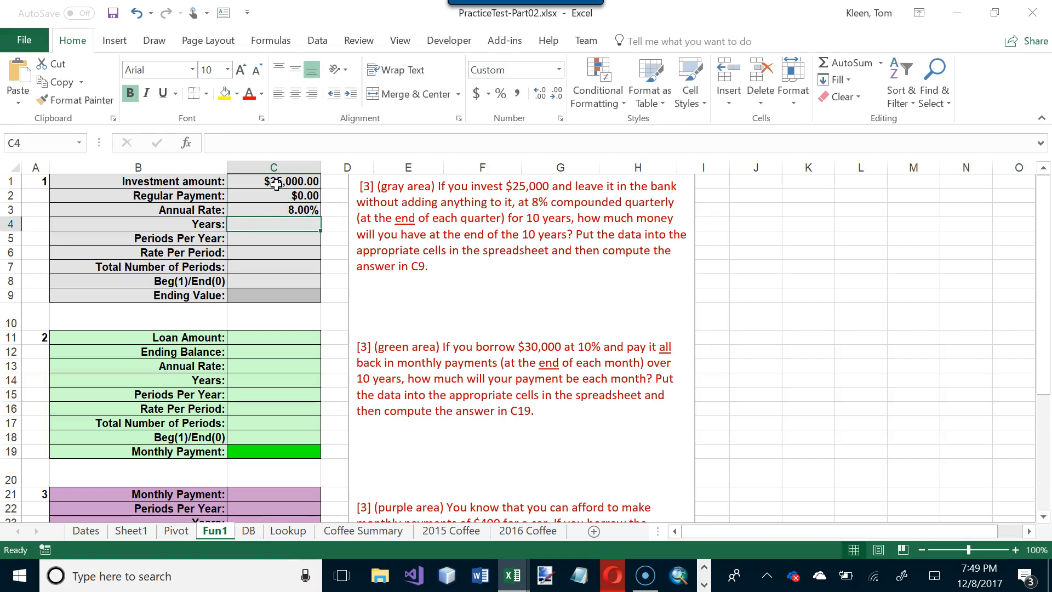
pyautogui.write('10')
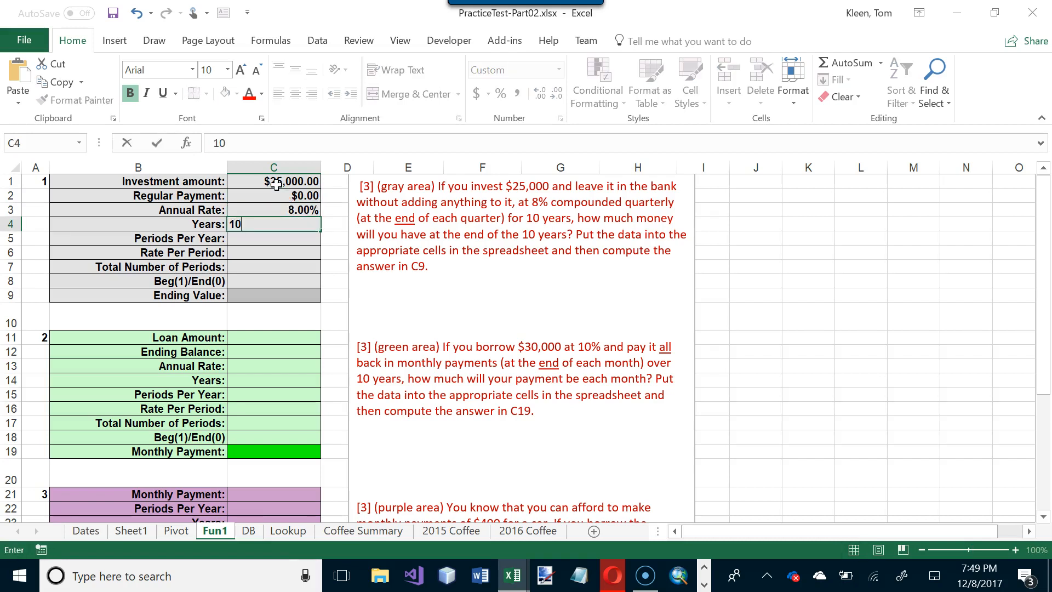
pyautogui.press('Return')
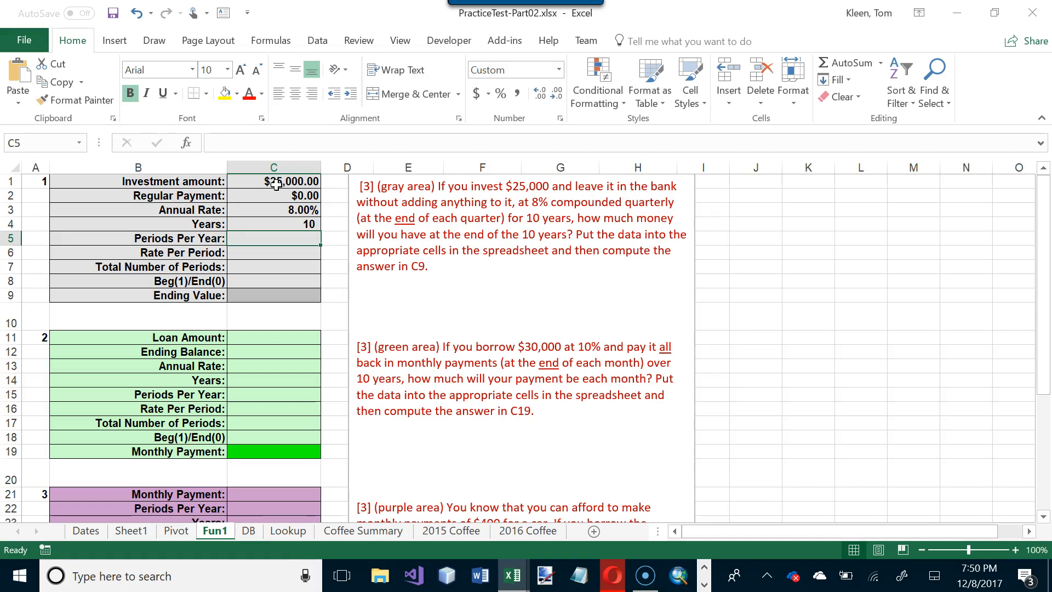
pyautogui.write('4')
pyautogui.press('Return')
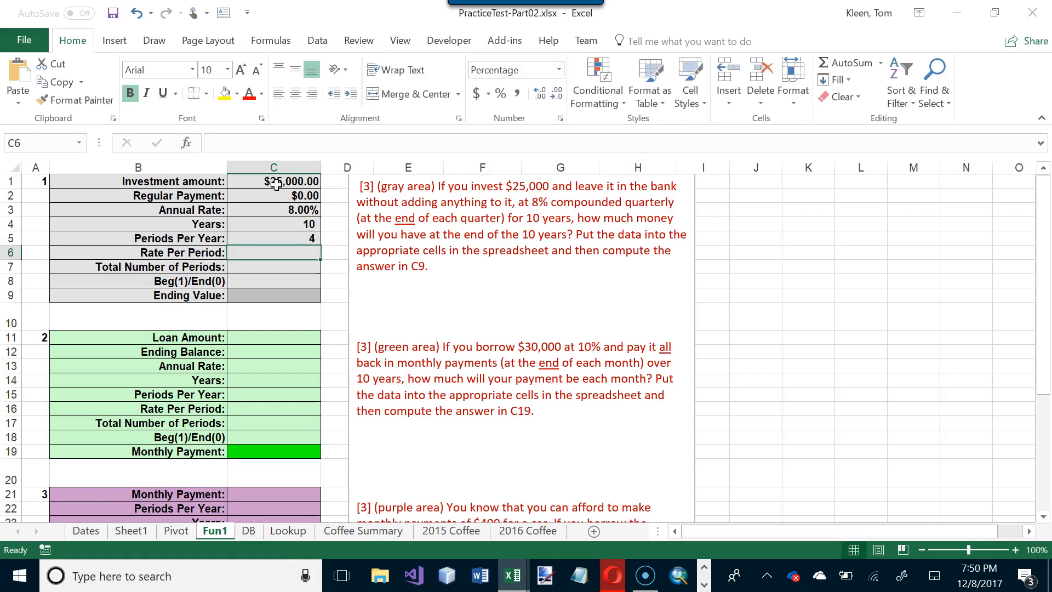
# Calculate the gray area's rate per period in C6 with the formula =C3/C5
pyautogui.write('=')
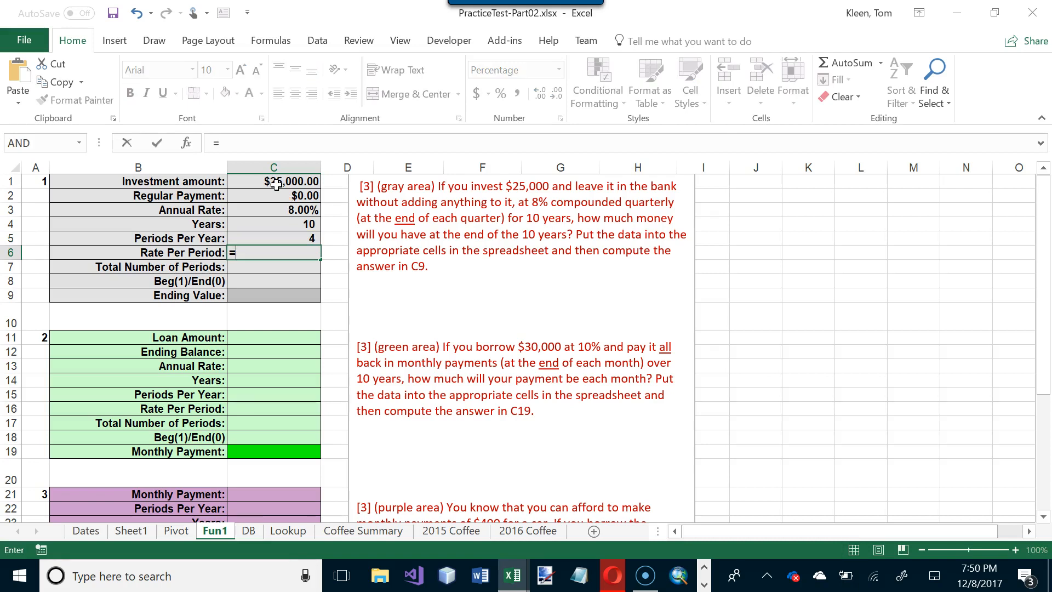
pyautogui.click(302, 207)
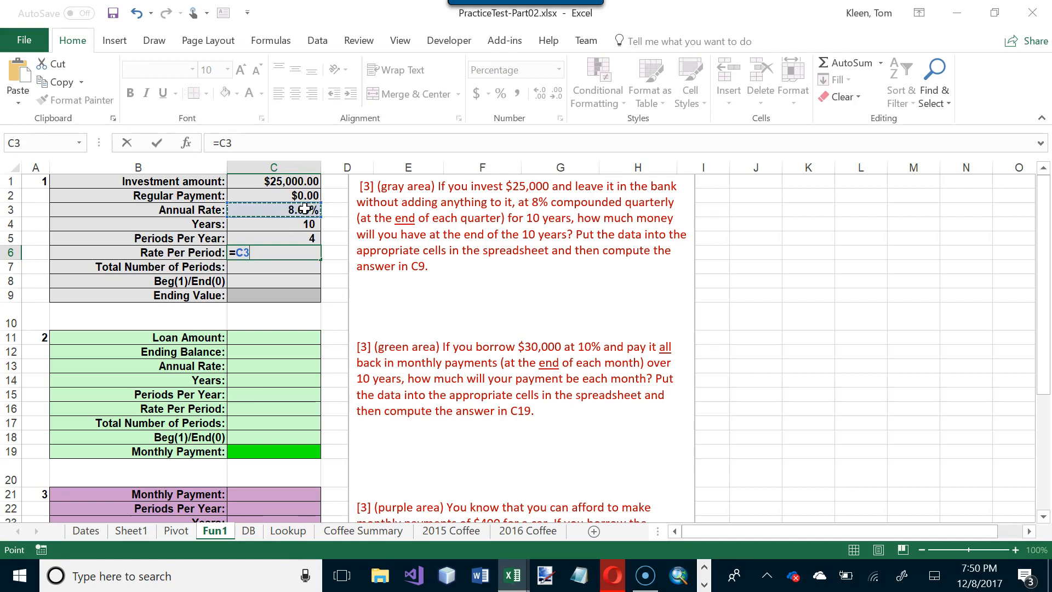
pyautogui.click(309, 238)
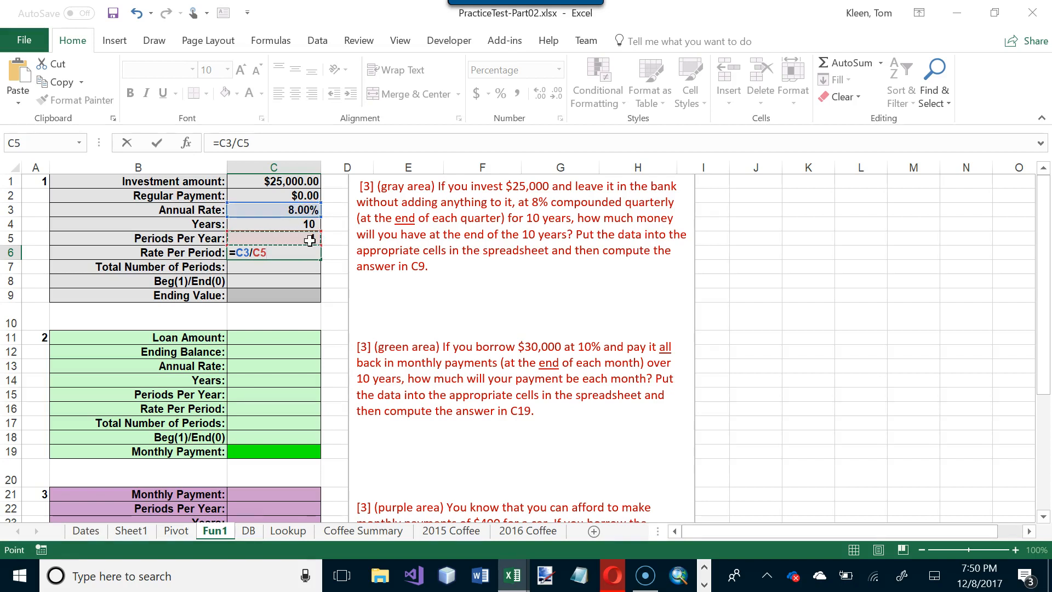
pyautogui.press('Return')
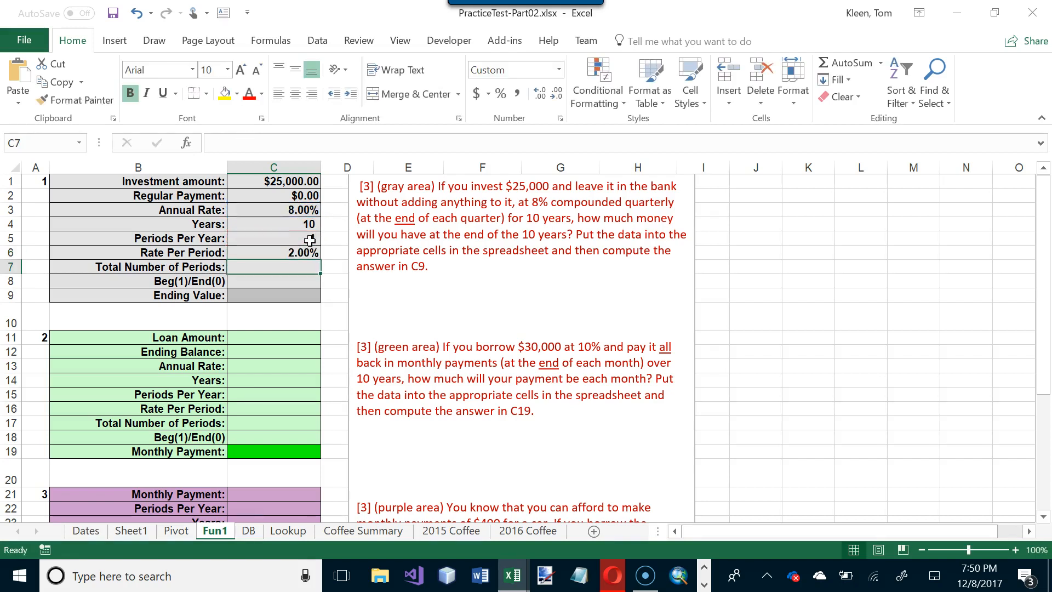
# Calculate the gray area's total number of periods in C7 with the formula =C4*C5
pyautogui.write('=')
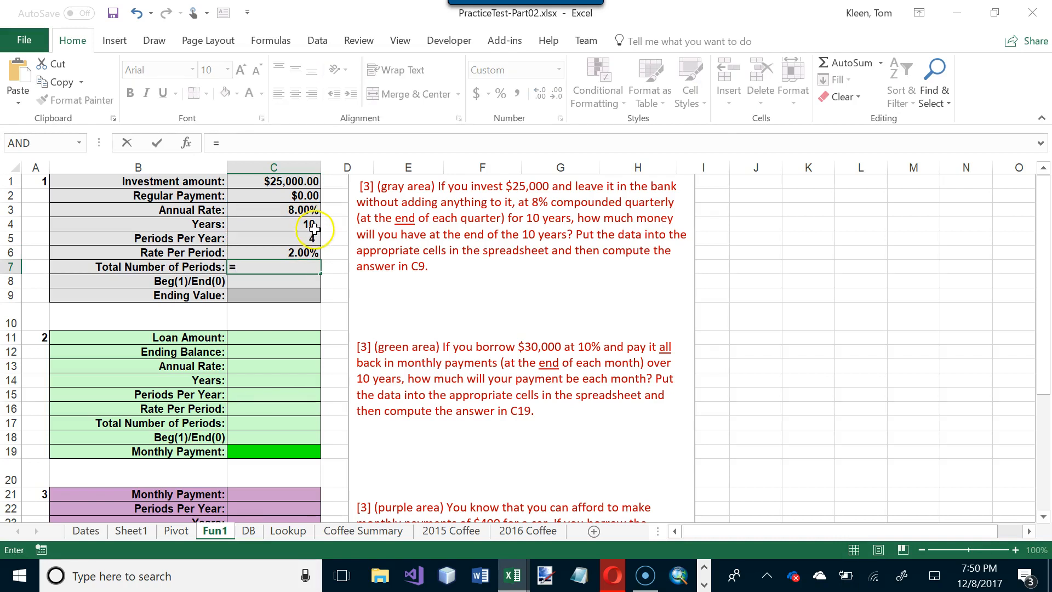
pyautogui.click(313, 227)
pyautogui.write('*')
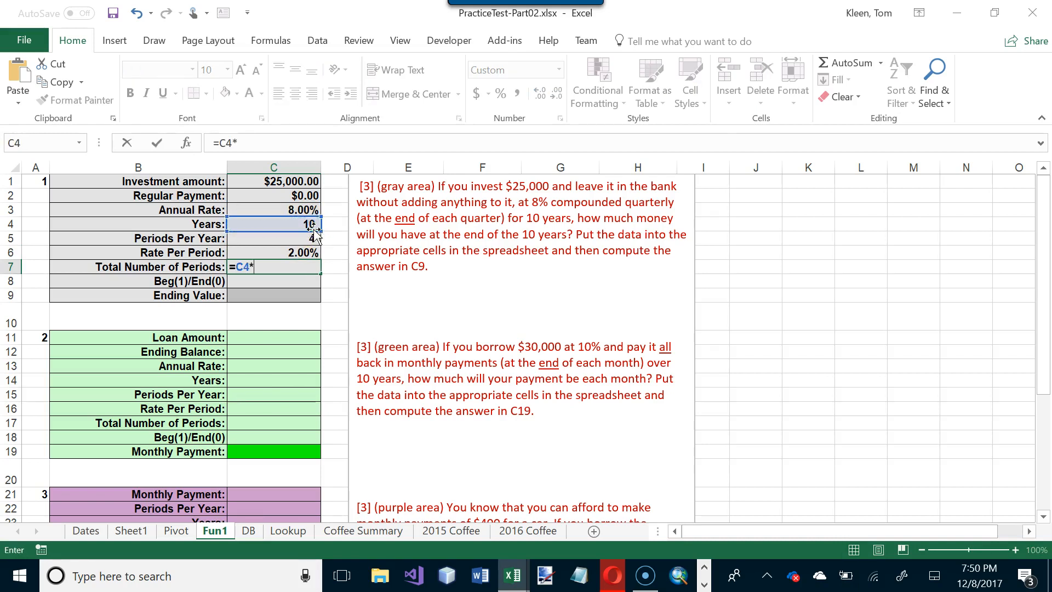
pyautogui.click(312, 239)
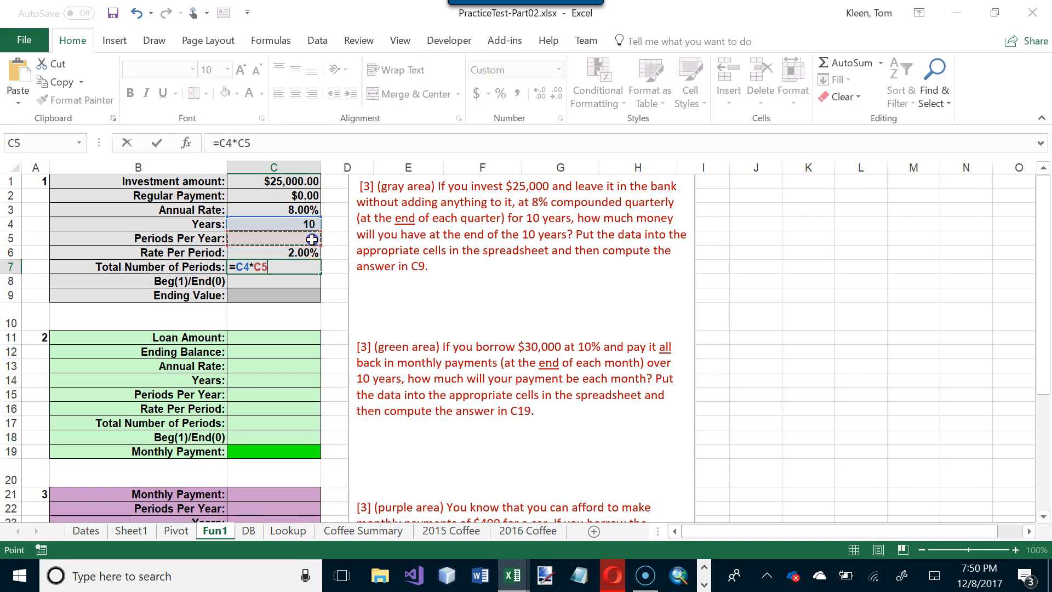
pyautogui.press('Return')
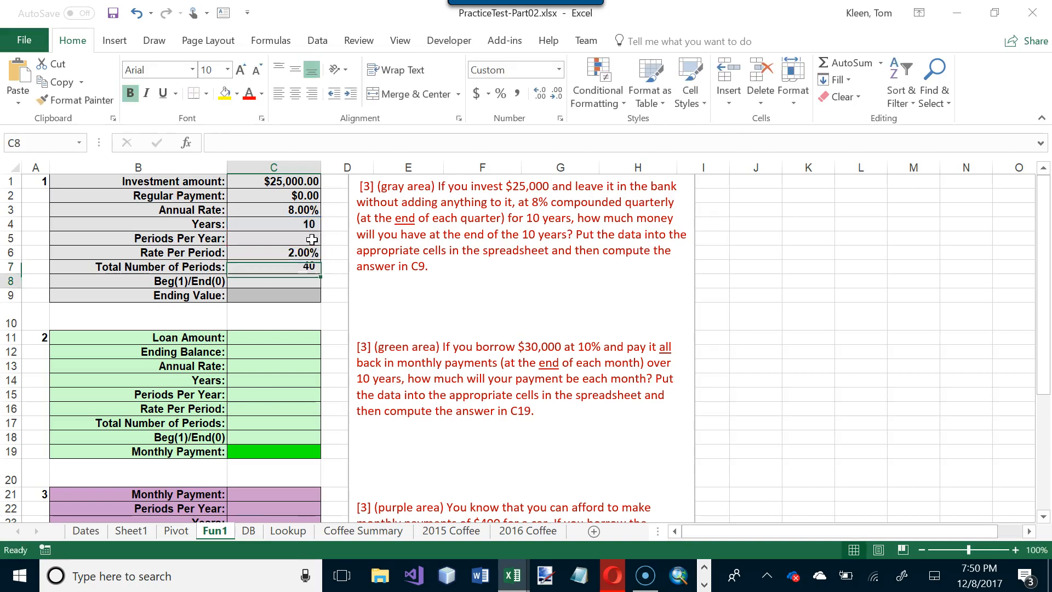
# Enter 0 in C8 to set the gray area's payment timing to end of period
pyautogui.click(276, 280)
pyautogui.click(298, 276)
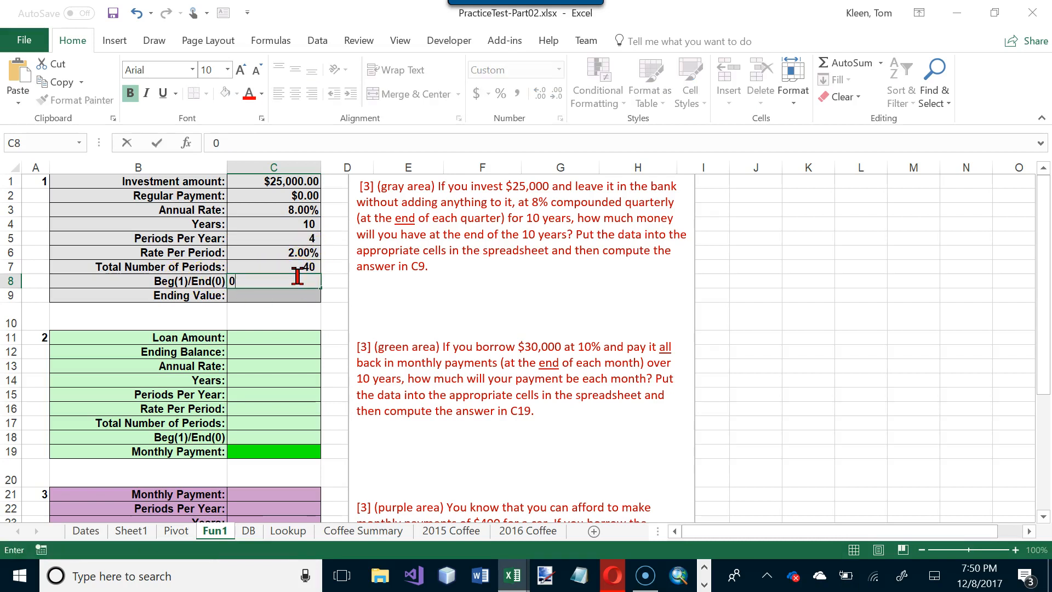
pyautogui.press('Return')
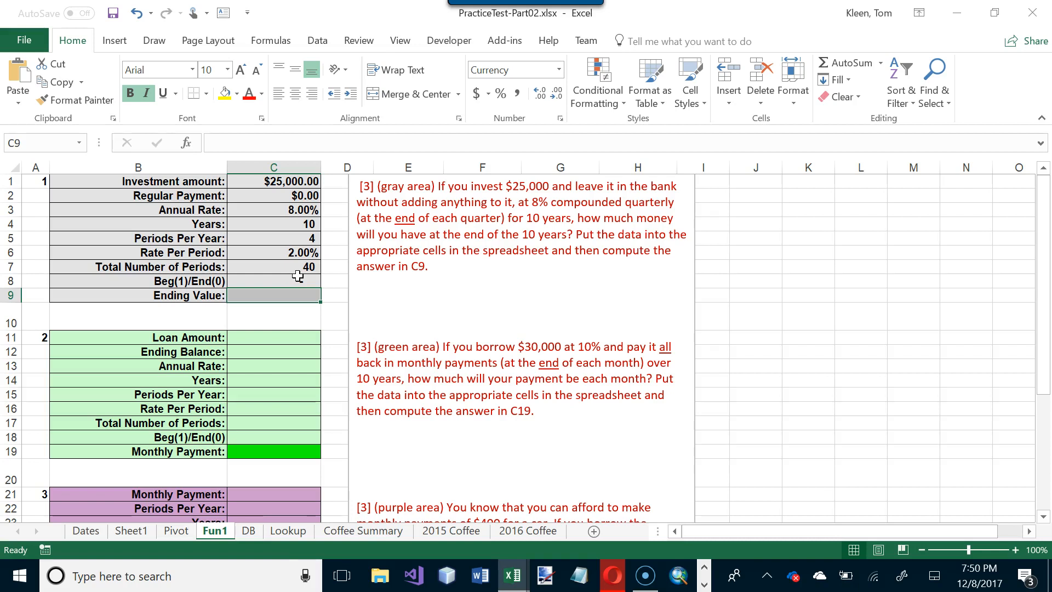
# Calculate the gray area's ending value in C9 with the formula =FV(C6,C7,-C2,-C1,C8)
pyautogui.write('=fv')
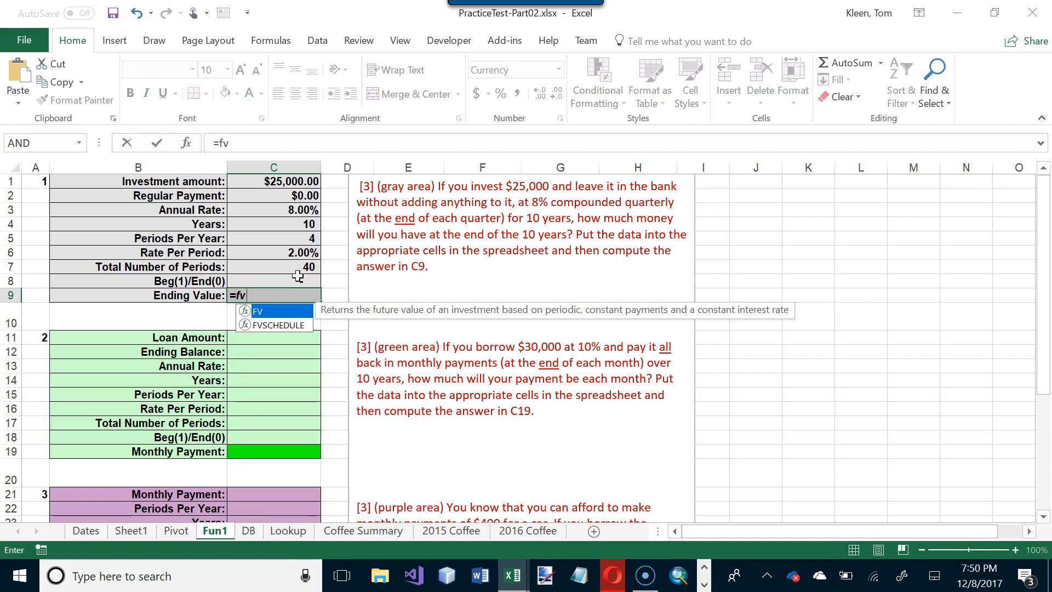
pyautogui.write('(')
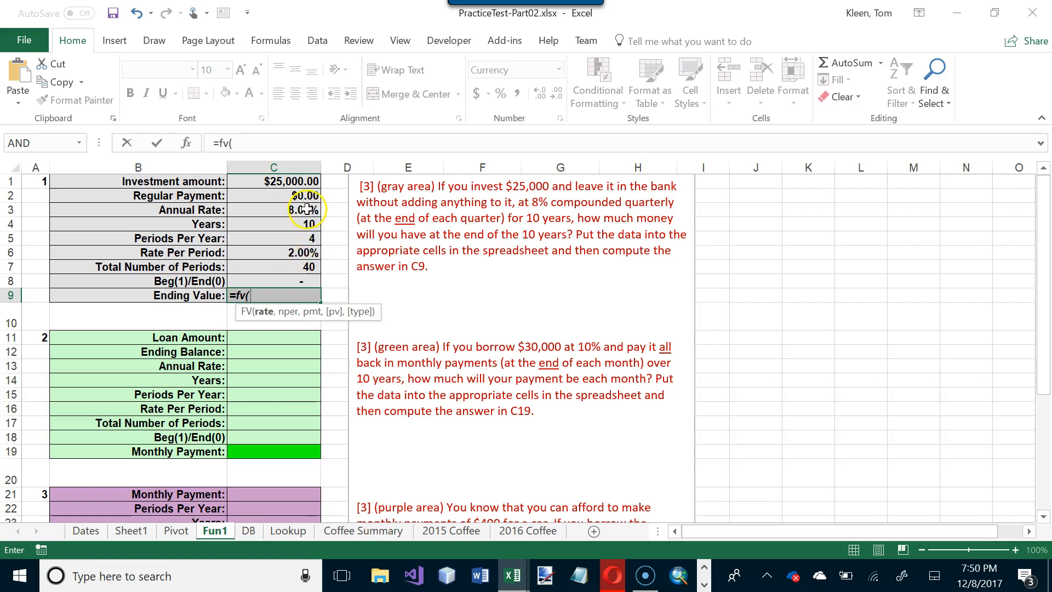
pyautogui.click(310, 251)
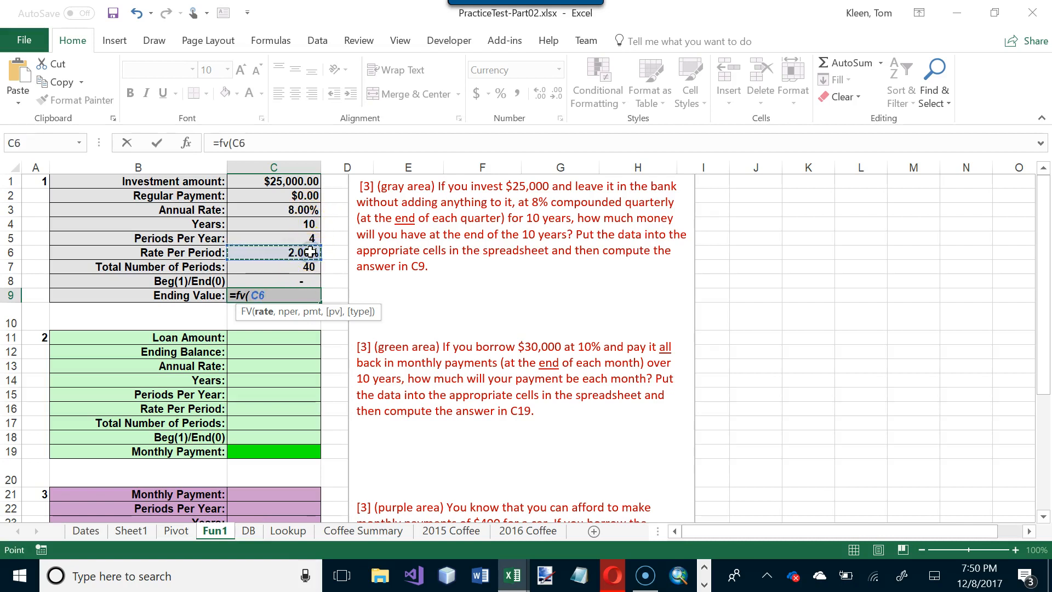
pyautogui.write(',')
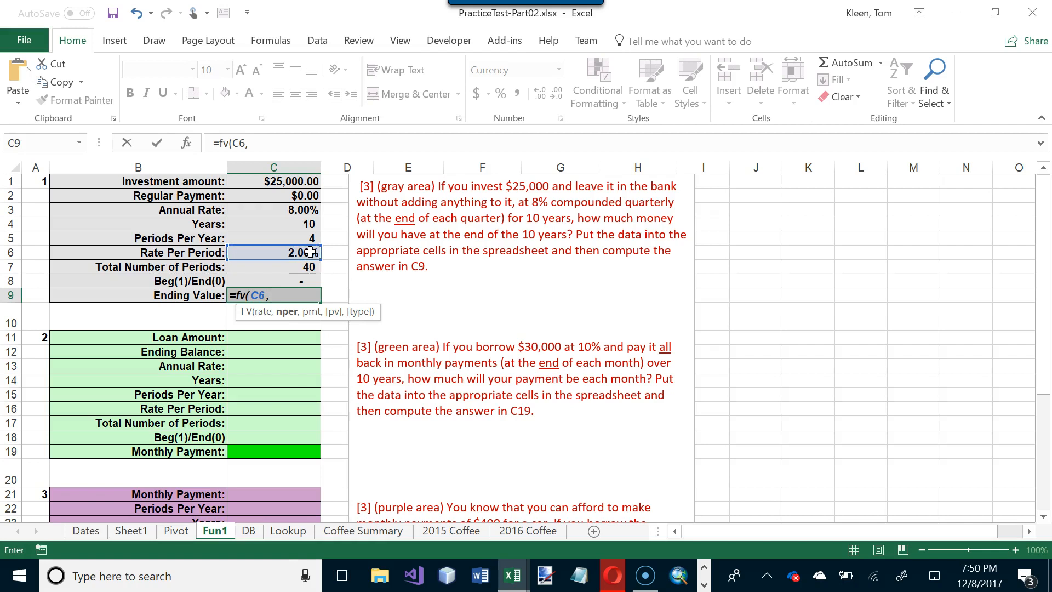
pyautogui.click(304, 266)
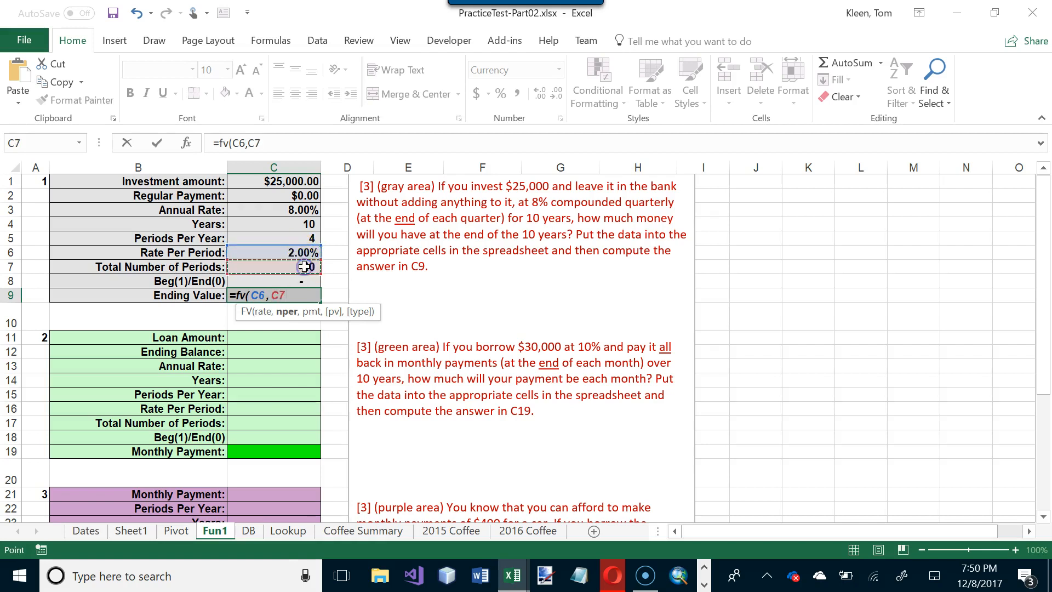
pyautogui.write(',-')
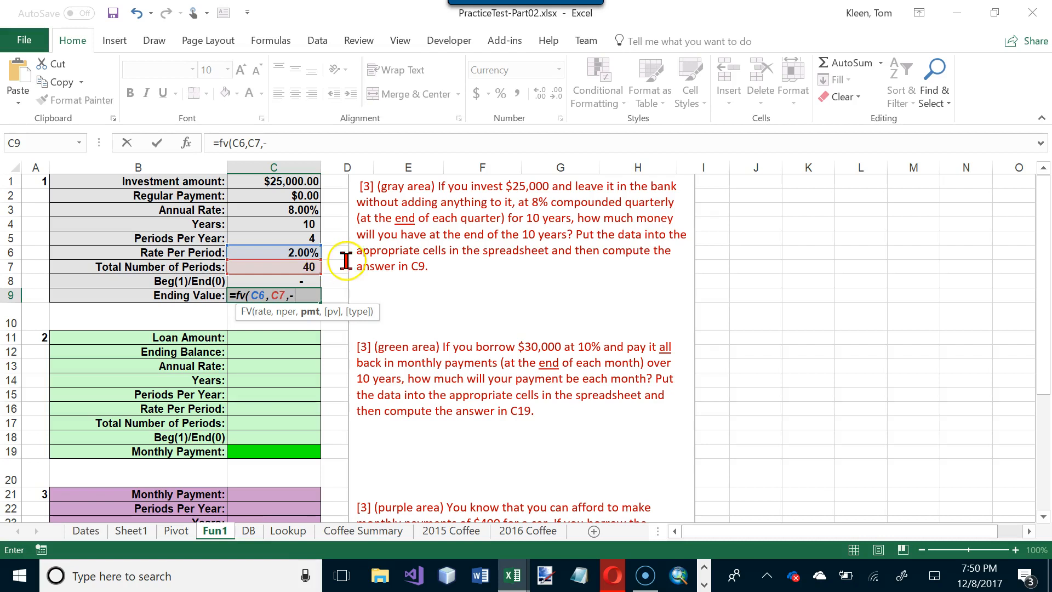
pyautogui.click(310, 197)
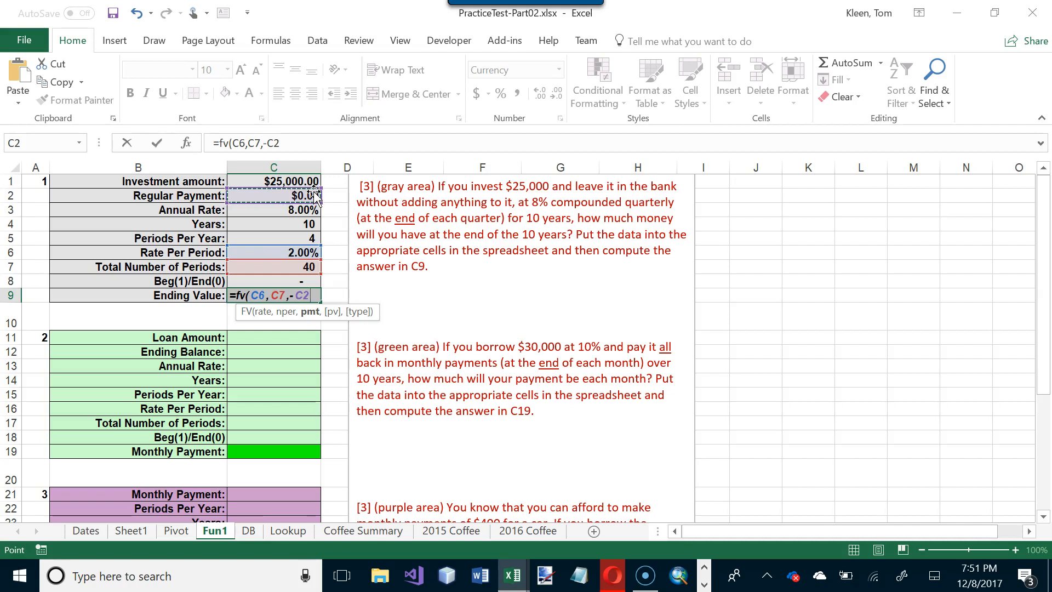
pyautogui.write(',')
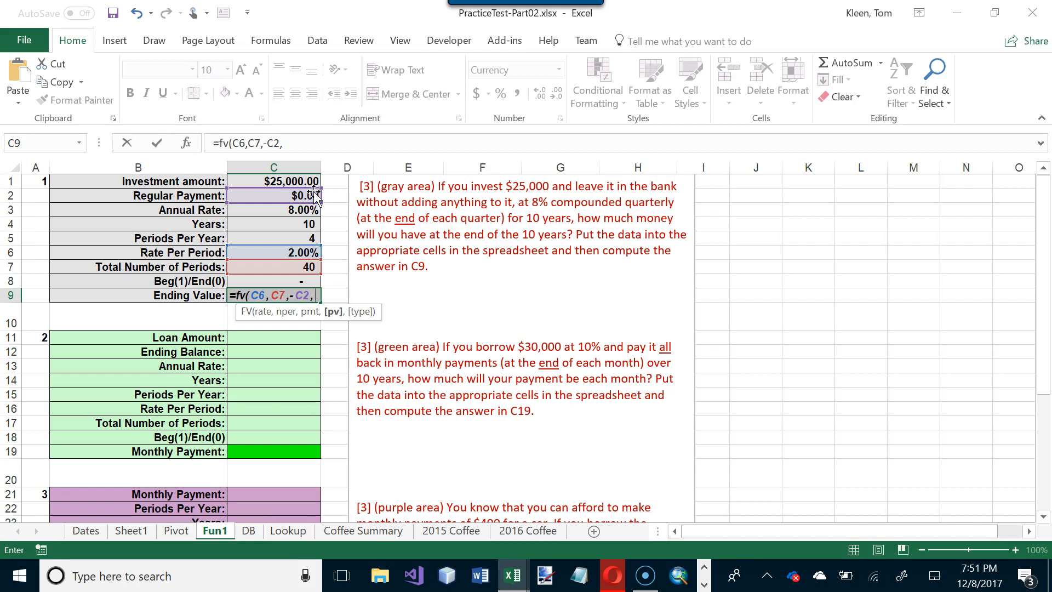
pyautogui.click(315, 181)
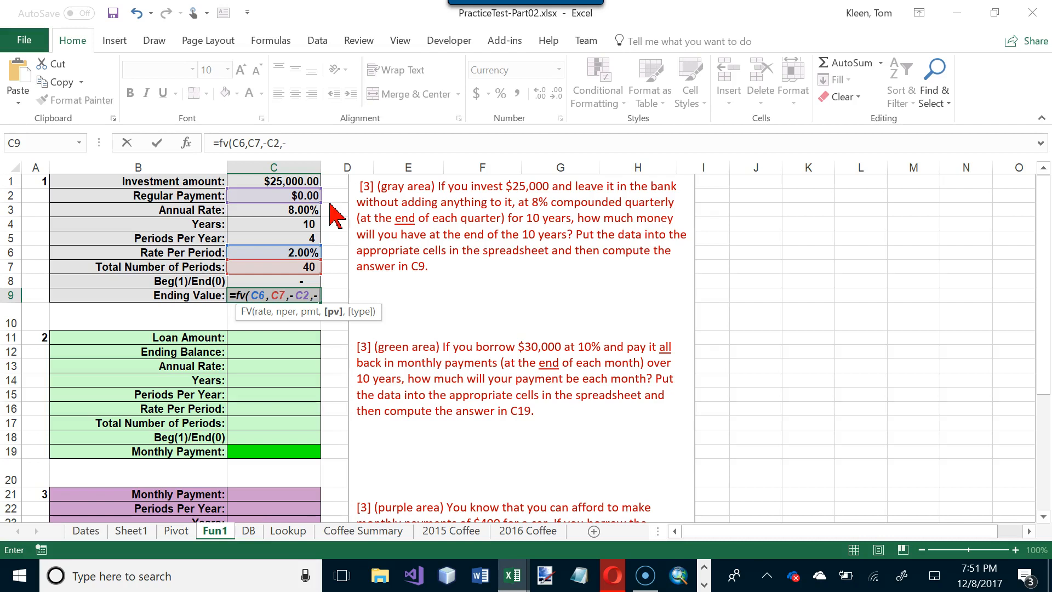
pyautogui.click(309, 179)
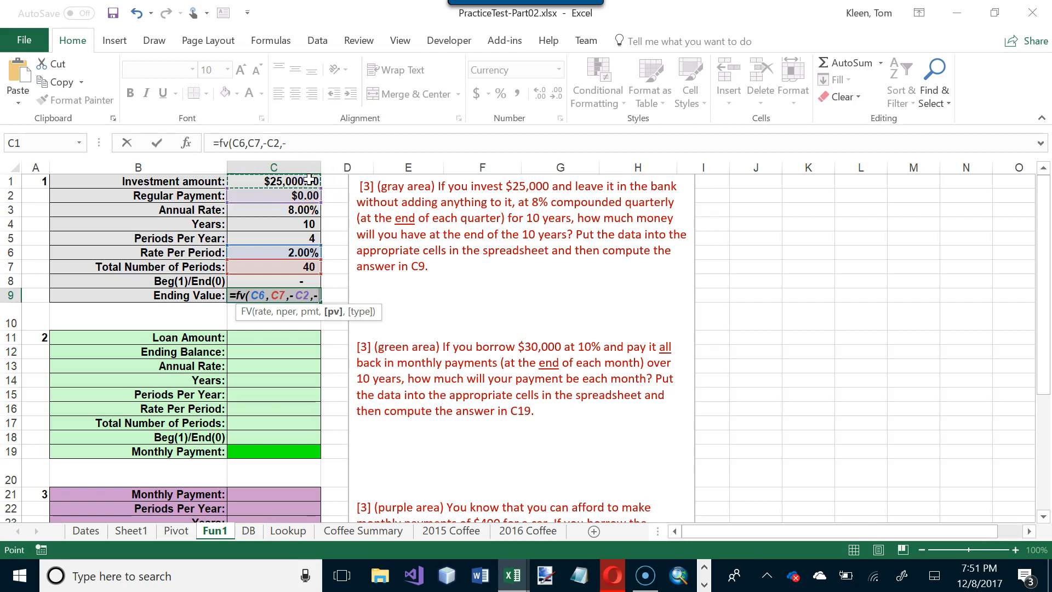
pyautogui.write(',')
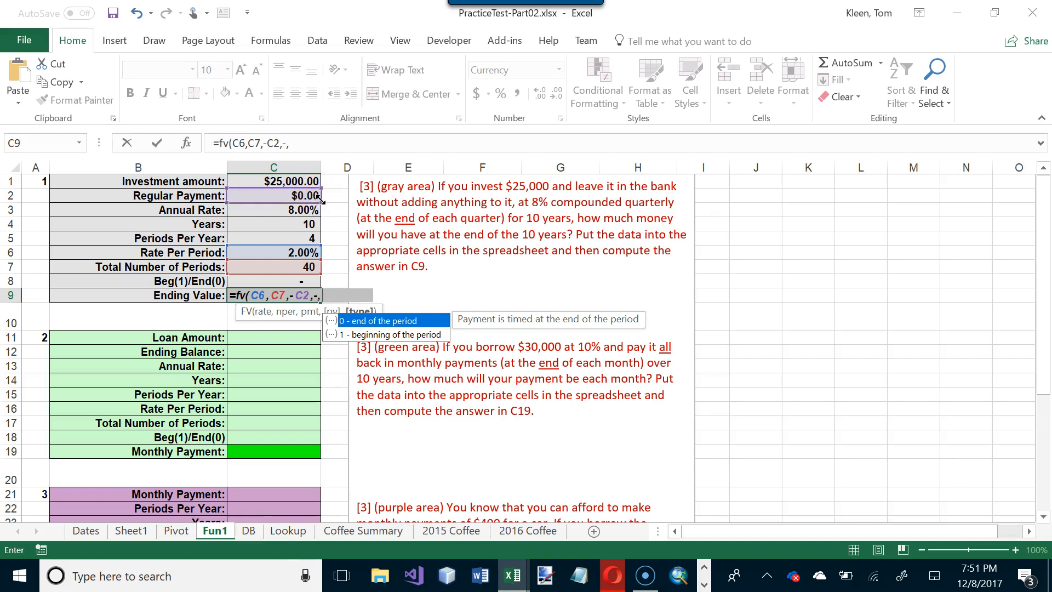
pyautogui.press('BackSpace')
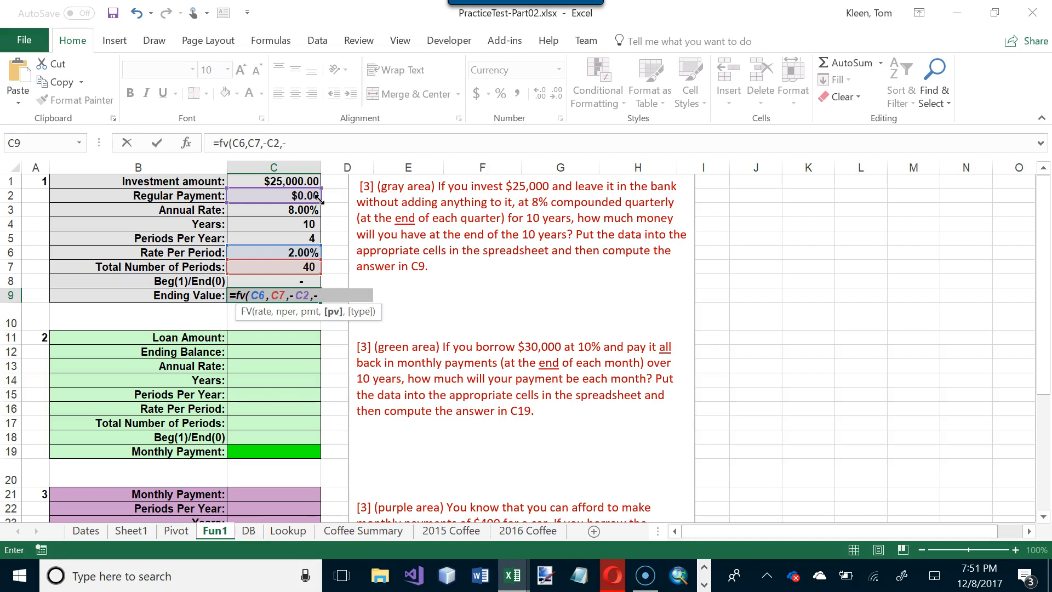
pyautogui.click(300, 181)
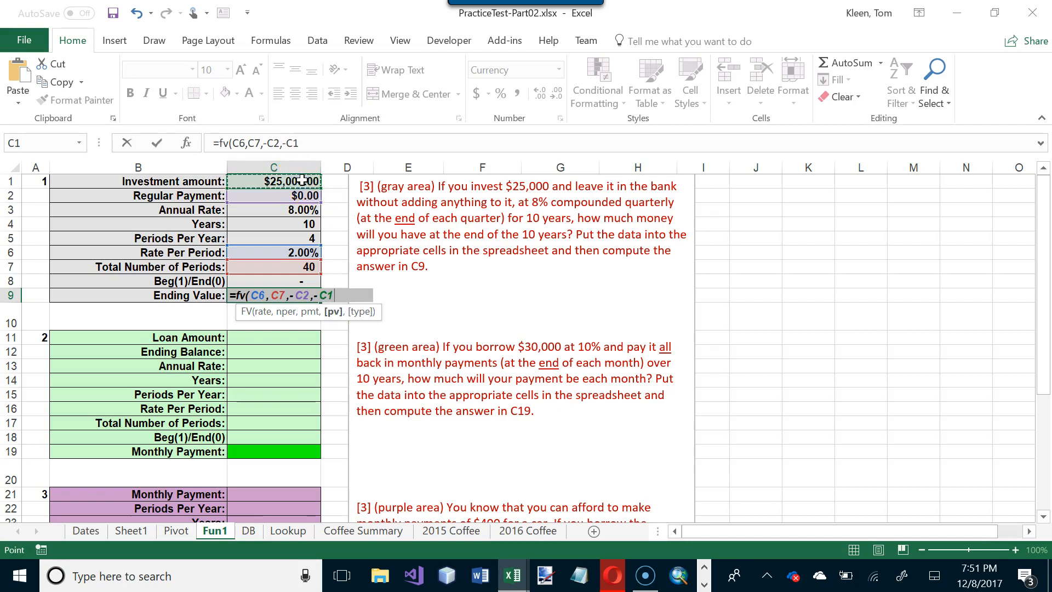
pyautogui.write(',')
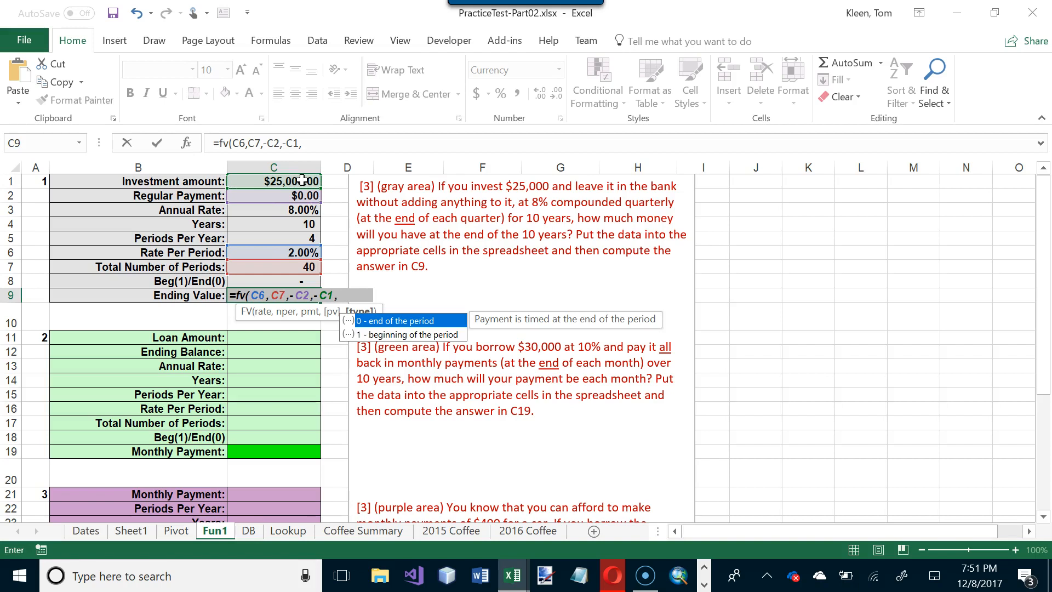
pyautogui.click(281, 279)
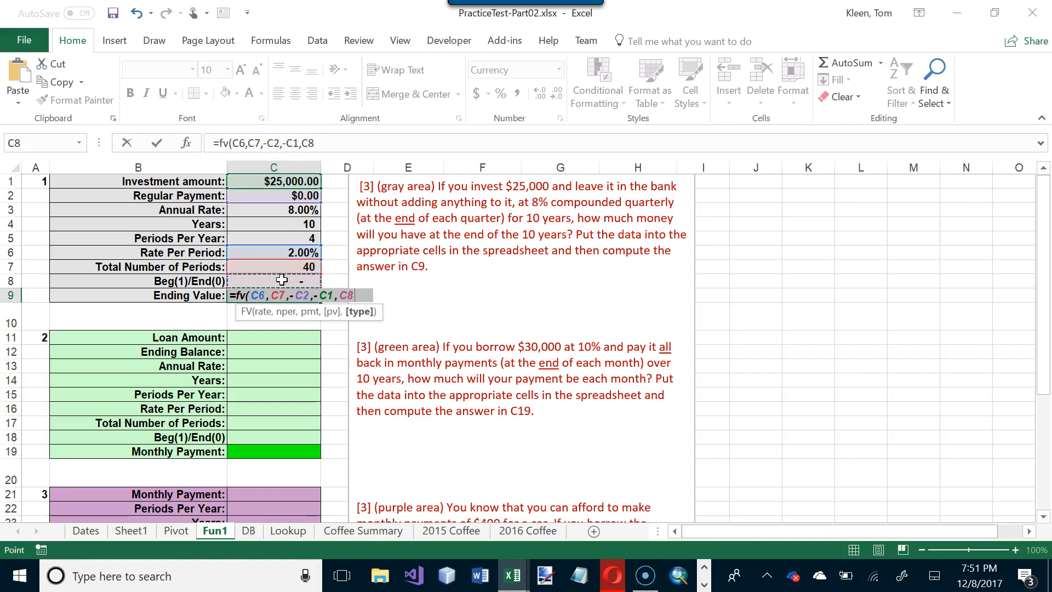
pyautogui.write(')')
pyautogui.press('Return')
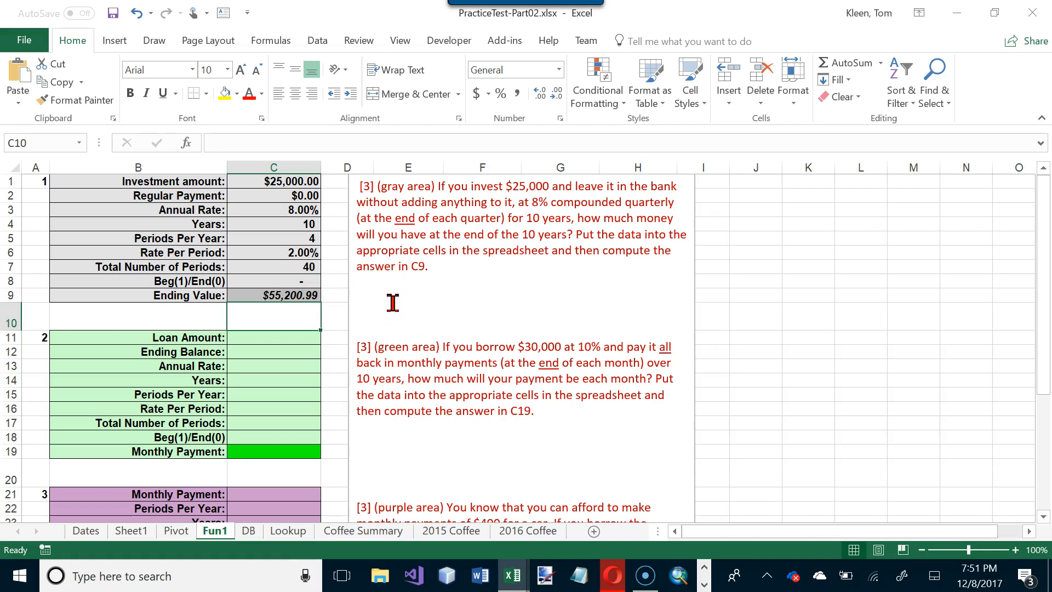
# Fill in the green area's loan amount of 30000 in C11 and ending balance of 0 in C12
pyautogui.scroll(-1, 481, 353)
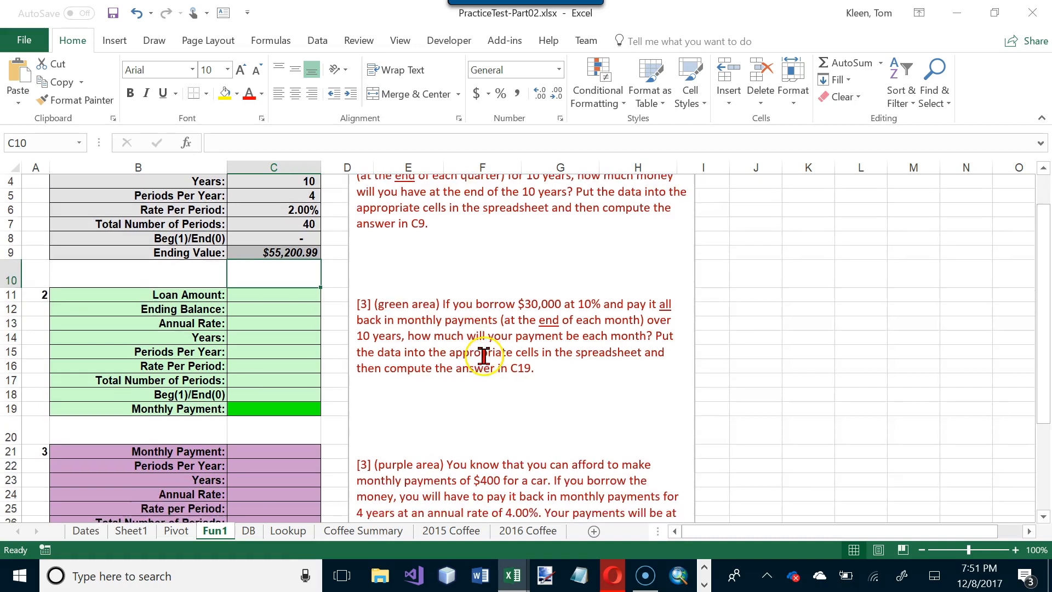
pyautogui.click(264, 295)
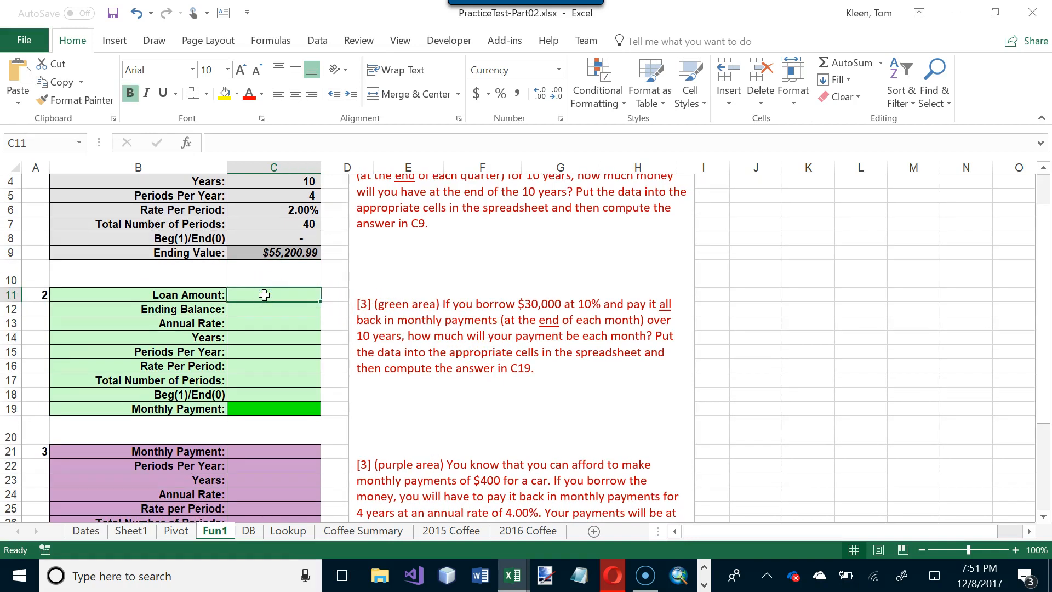
pyautogui.write('30000')
pyautogui.press('Return')
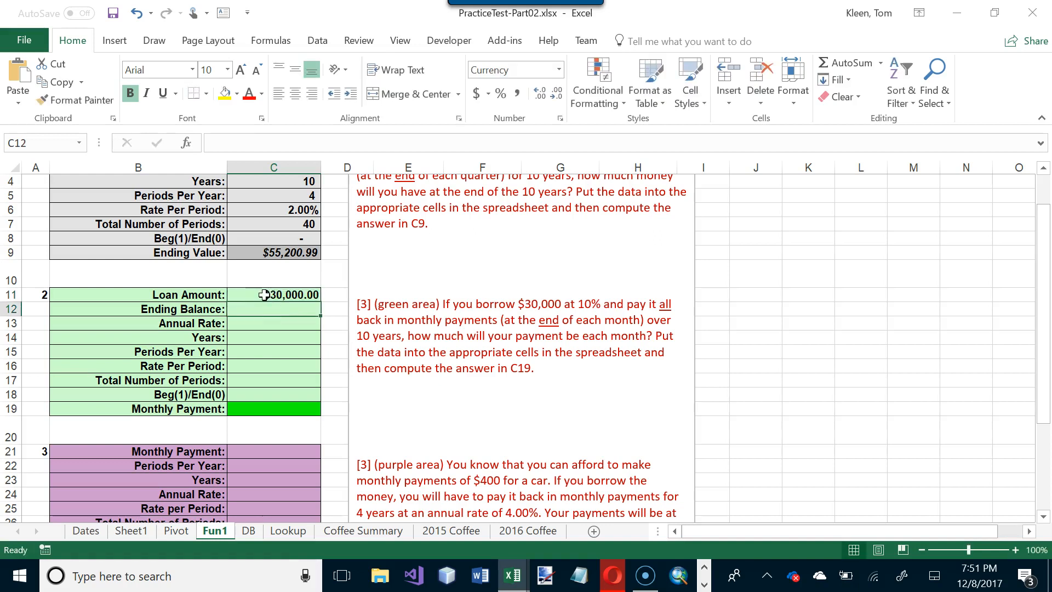
pyautogui.write('0')
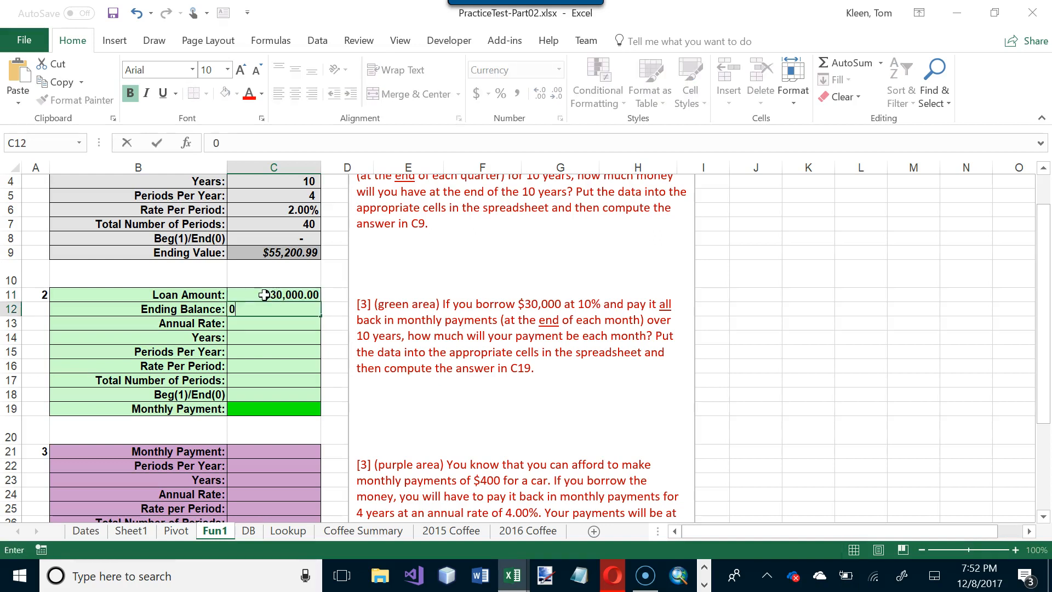
pyautogui.press('Return')
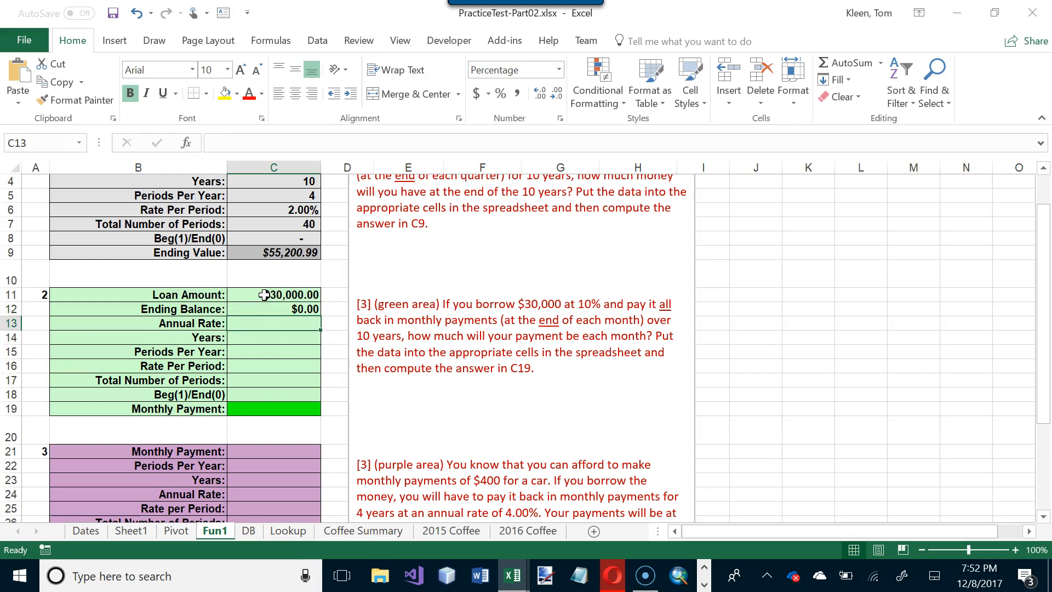
# Fill in the green area's annual rate of 10%, 10 years and 12 periods per year in C13:C15
pyautogui.write('10%')
pyautogui.press('Return')
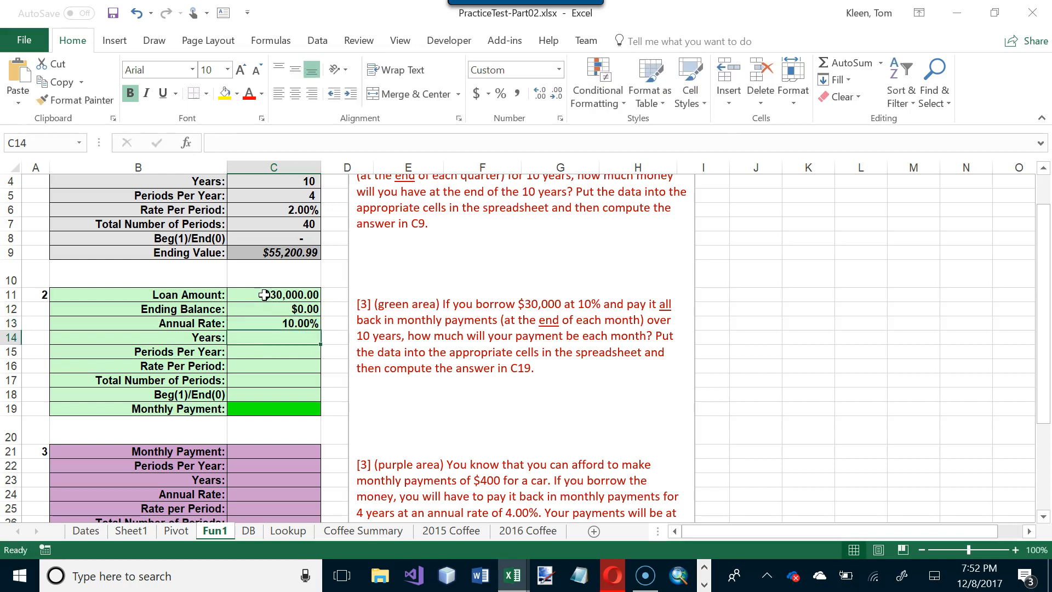
pyautogui.write('10')
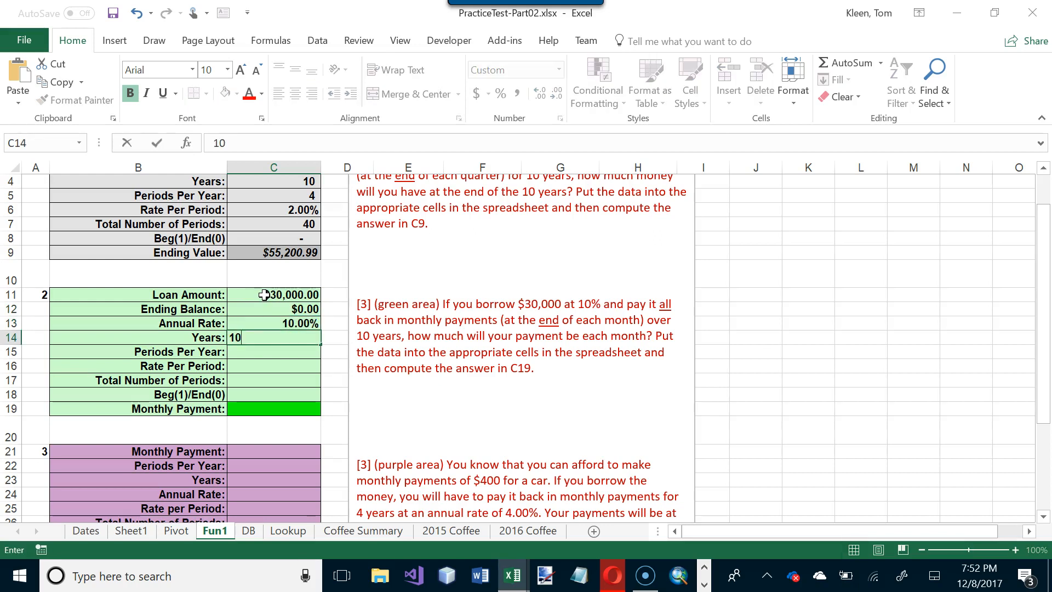
pyautogui.press('Return')
pyautogui.write('12')
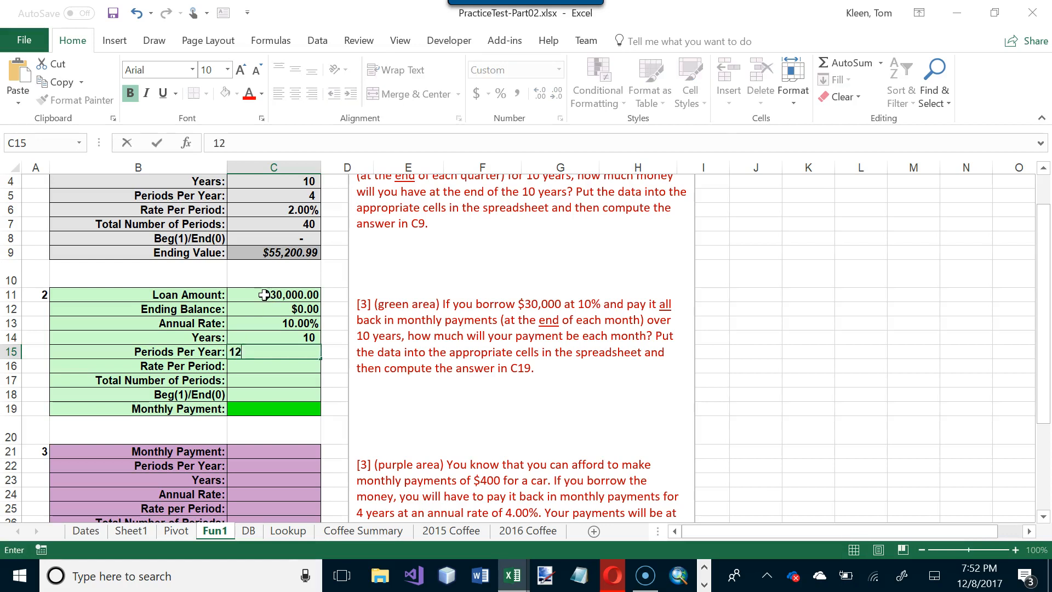
pyautogui.press('Return')
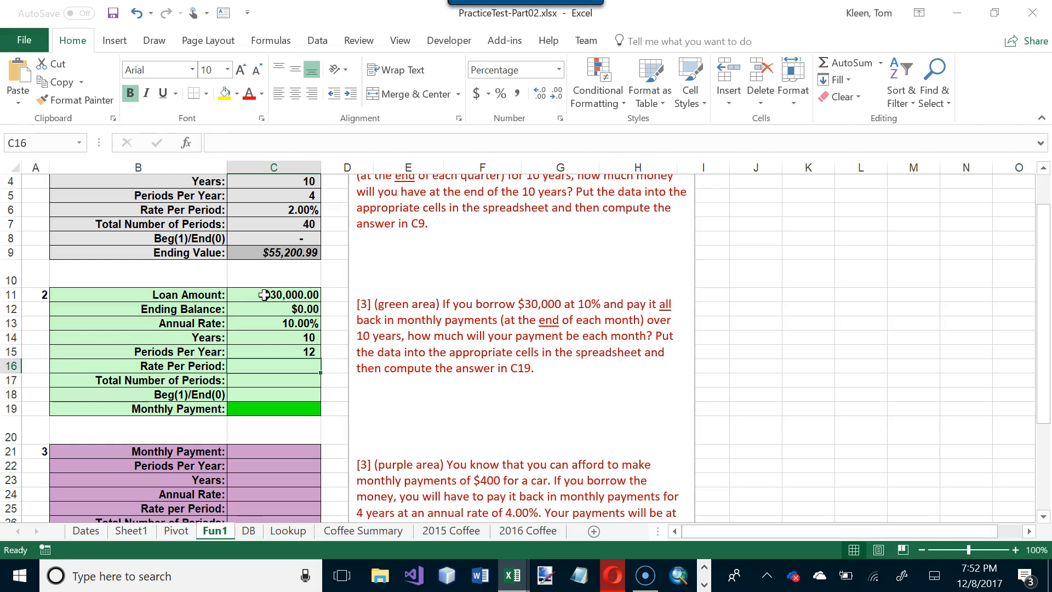
# Calculate the green area's rate per period in C16 with the formula =C13/C15
pyautogui.write('=')
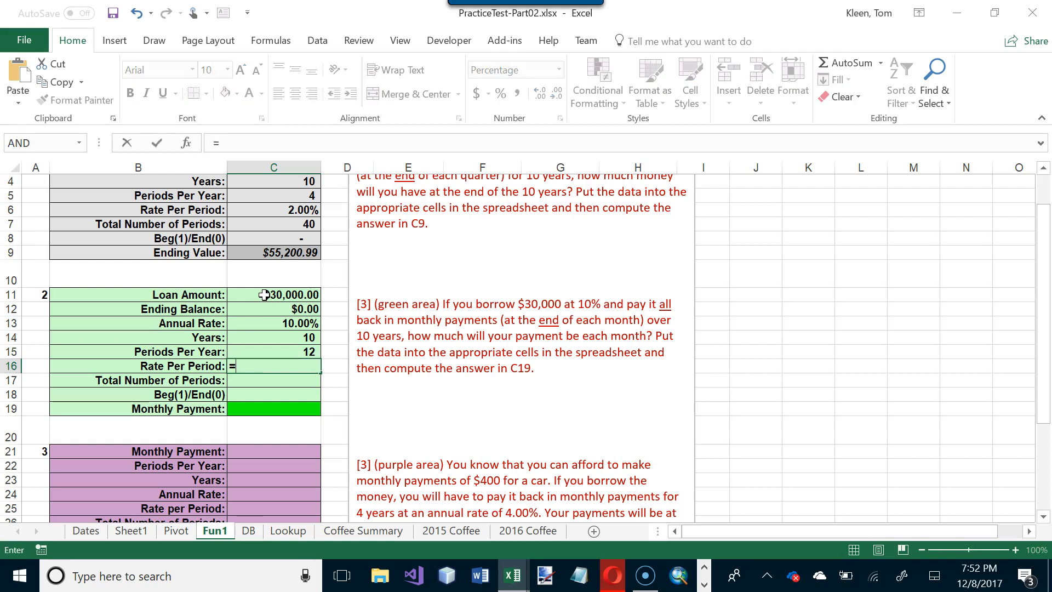
pyautogui.click(287, 322)
pyautogui.write('/')
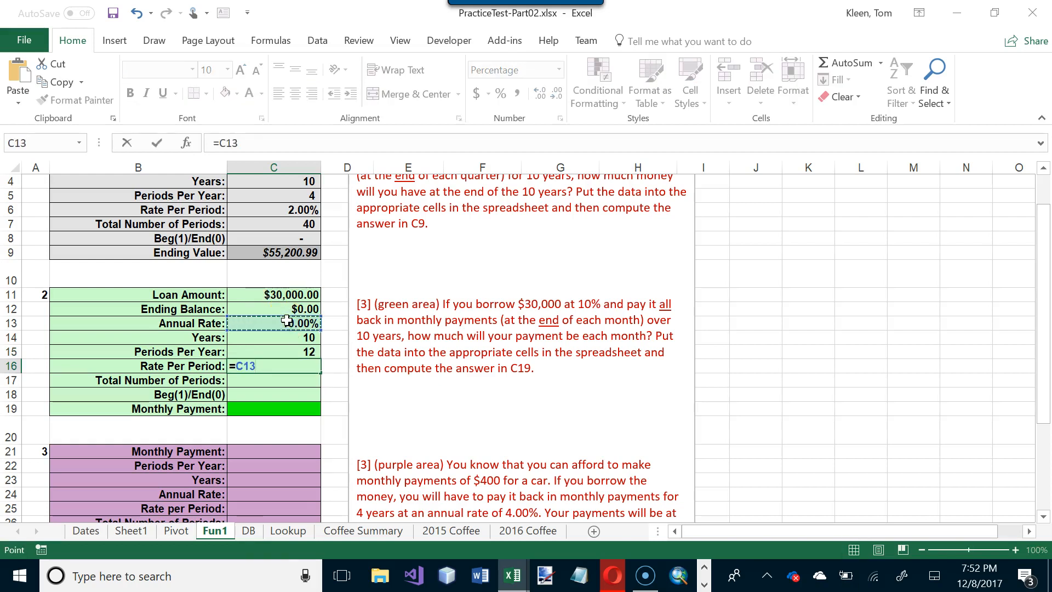
pyautogui.click(310, 351)
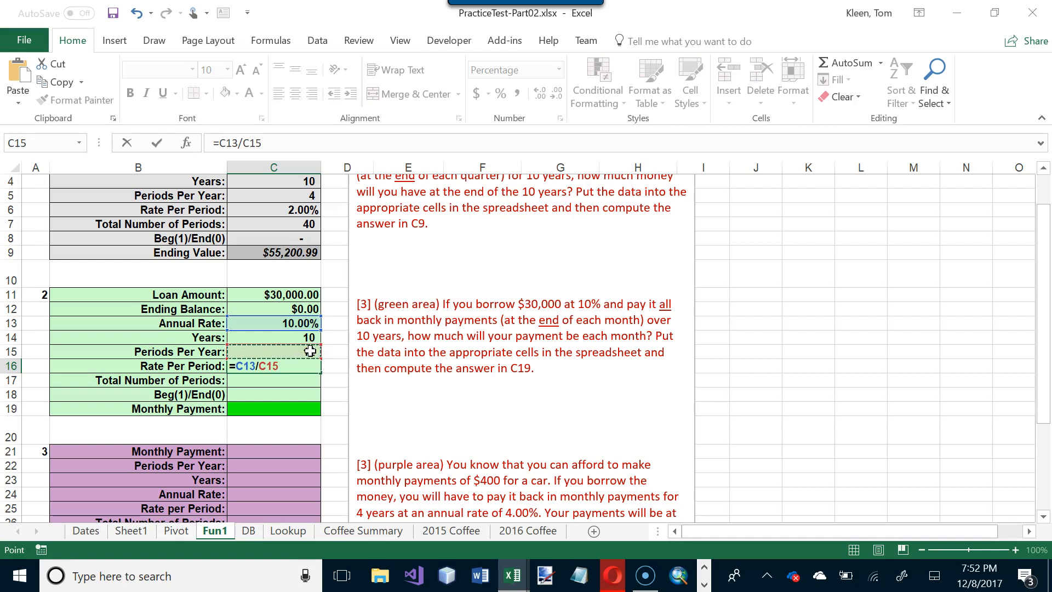
pyautogui.press('Return')
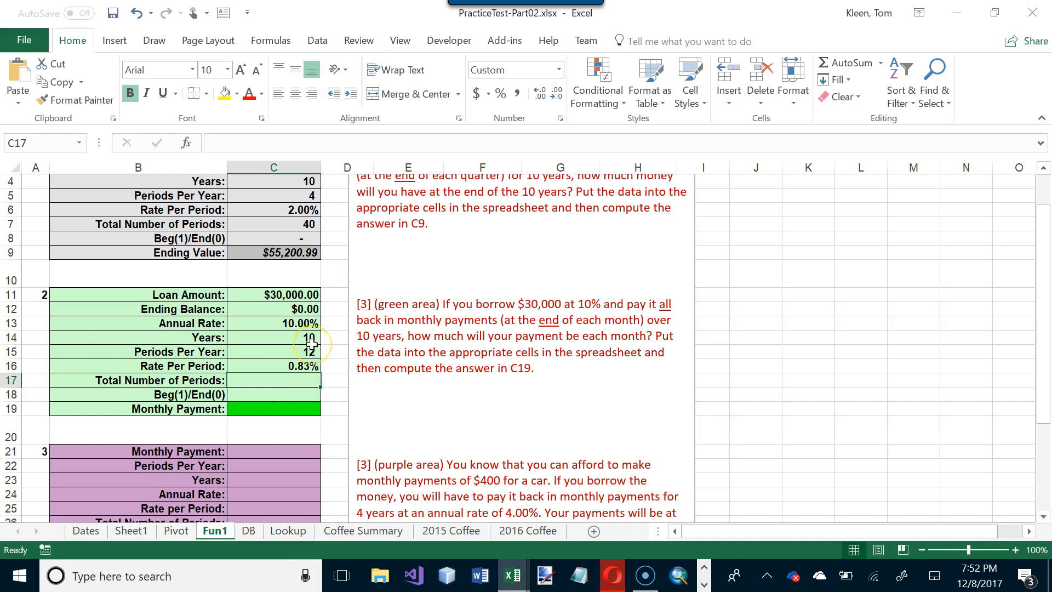
# Calculate the green area's total number of periods in C17 with =C14*C15 and enter 0 in C18 for end-of-period payments
pyautogui.write('=')
pyautogui.click(302, 328)
pyautogui.click(307, 336)
pyautogui.write('*')
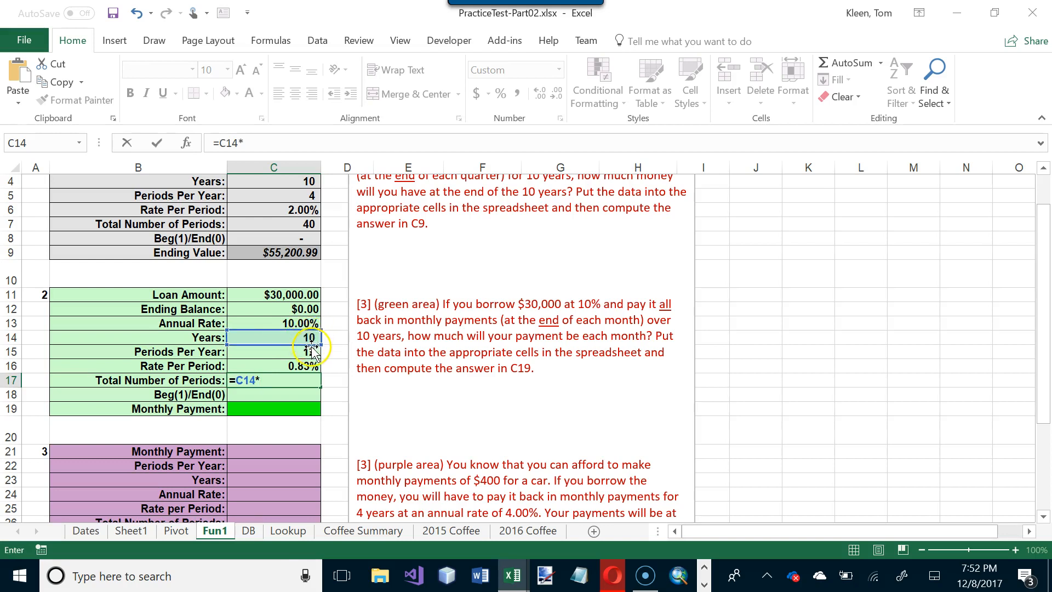
pyautogui.click(311, 351)
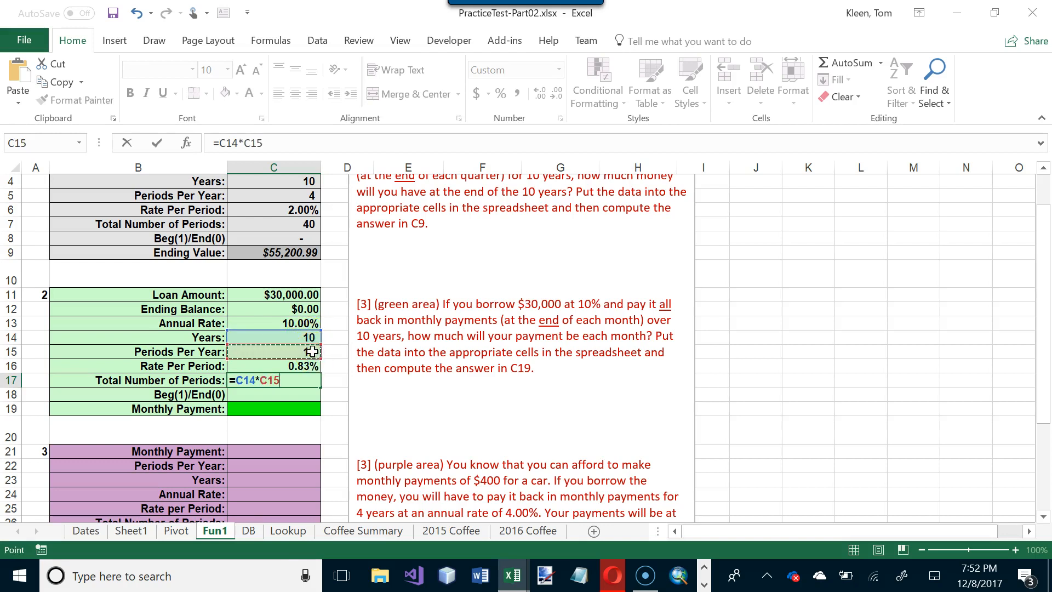
pyautogui.press('Return')
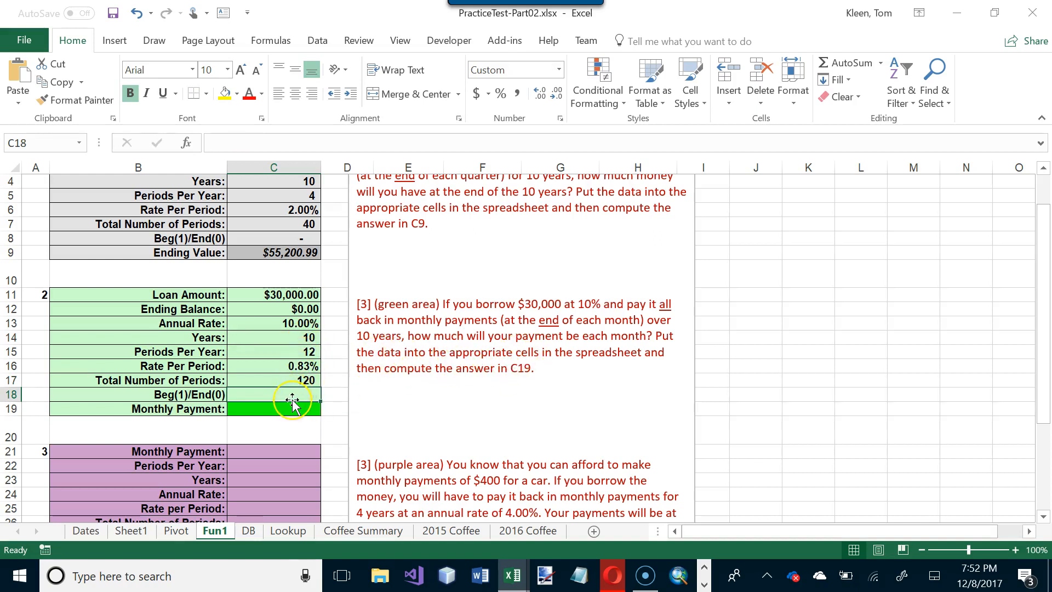
pyautogui.write('0')
pyautogui.press('Return')
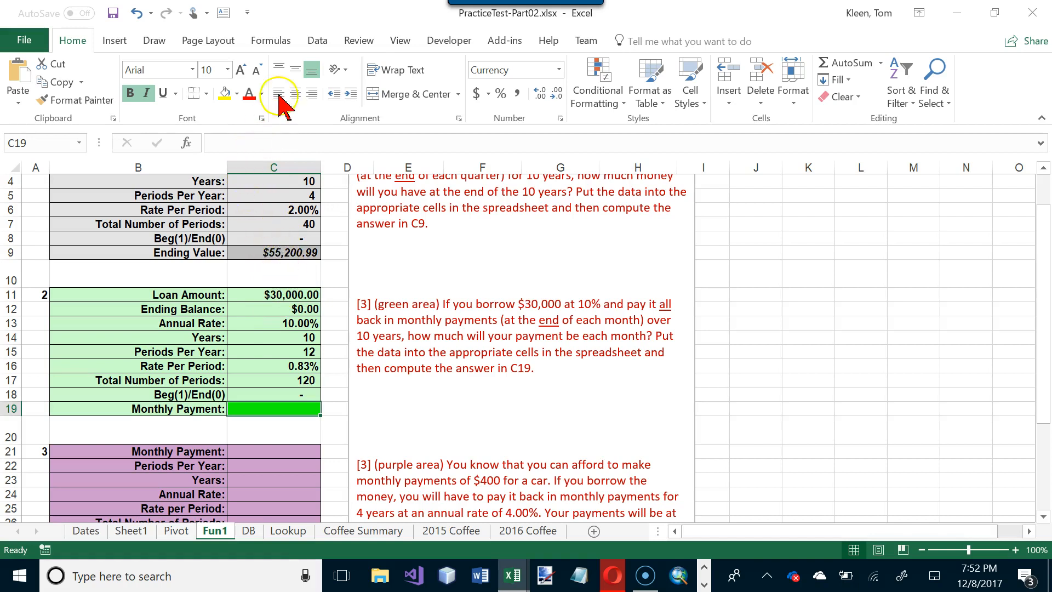
# Start a PMT function in C19 for the green area's monthly payment, with C16 as Rate and C17 as Nper
pyautogui.click(268, 41)
pyautogui.click(151, 105)
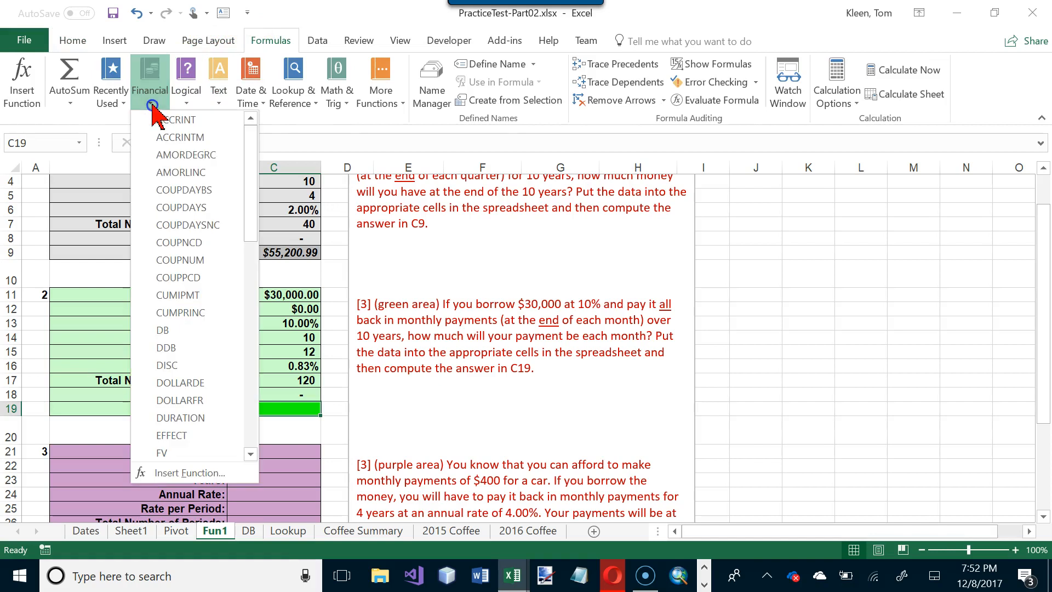
pyautogui.click(250, 337)
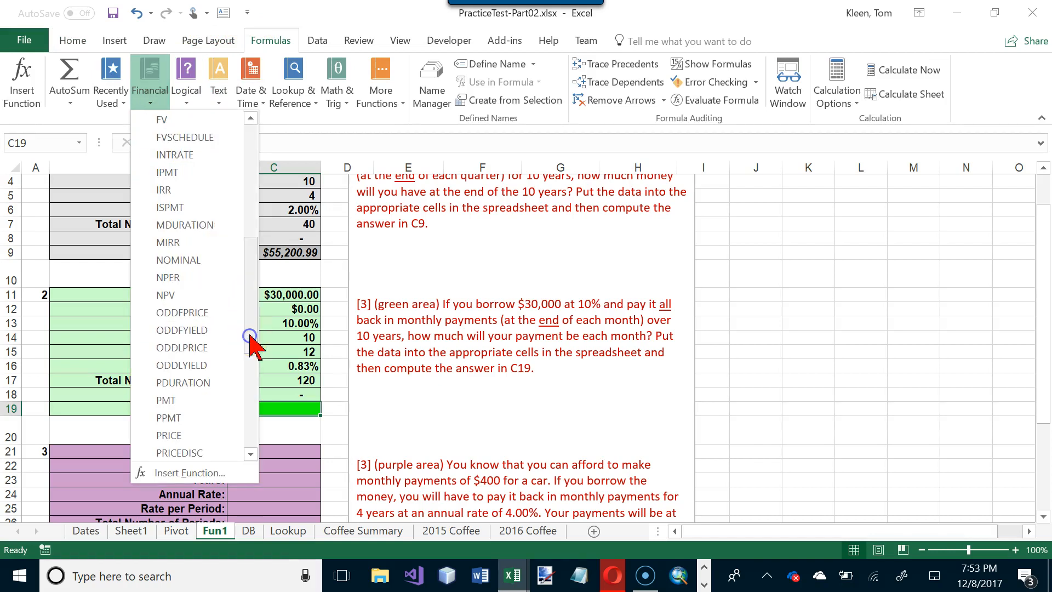
pyautogui.click(186, 400)
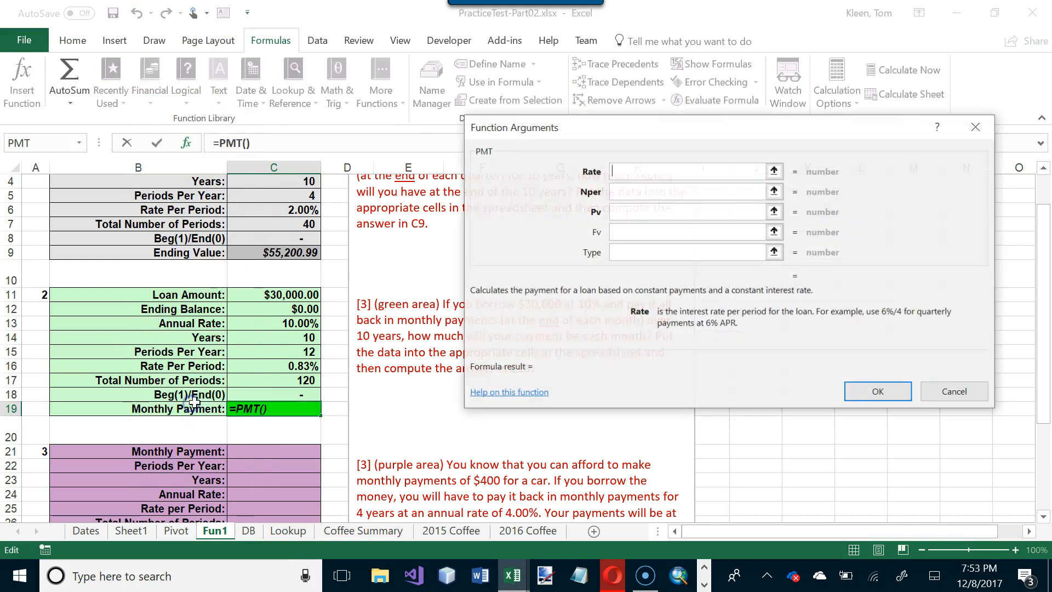
pyautogui.moveTo(685, 128); pyautogui.dragTo(753, 116)
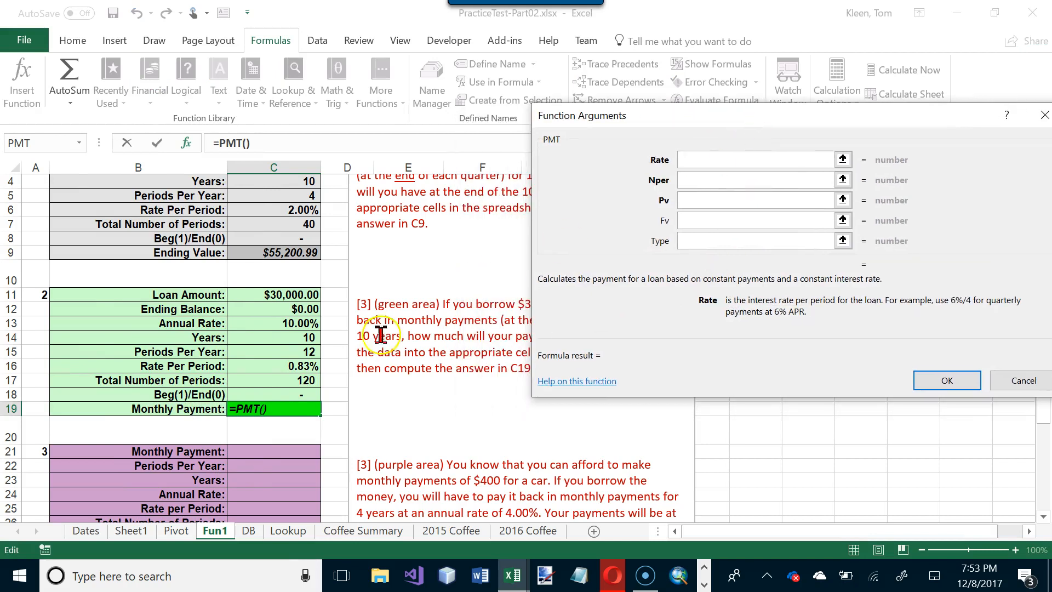
pyautogui.click(314, 366)
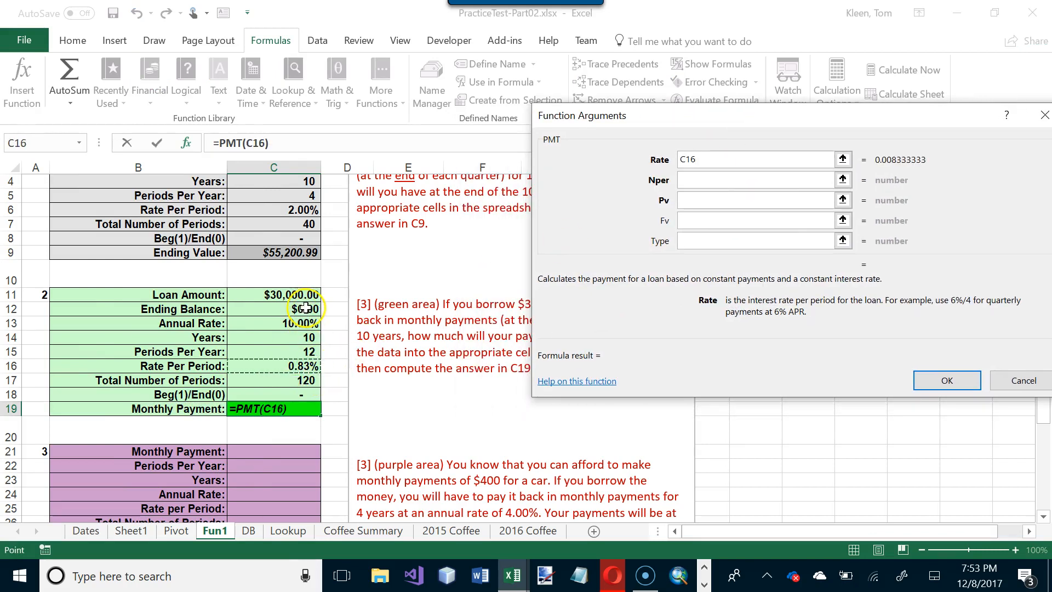
pyautogui.click(705, 180)
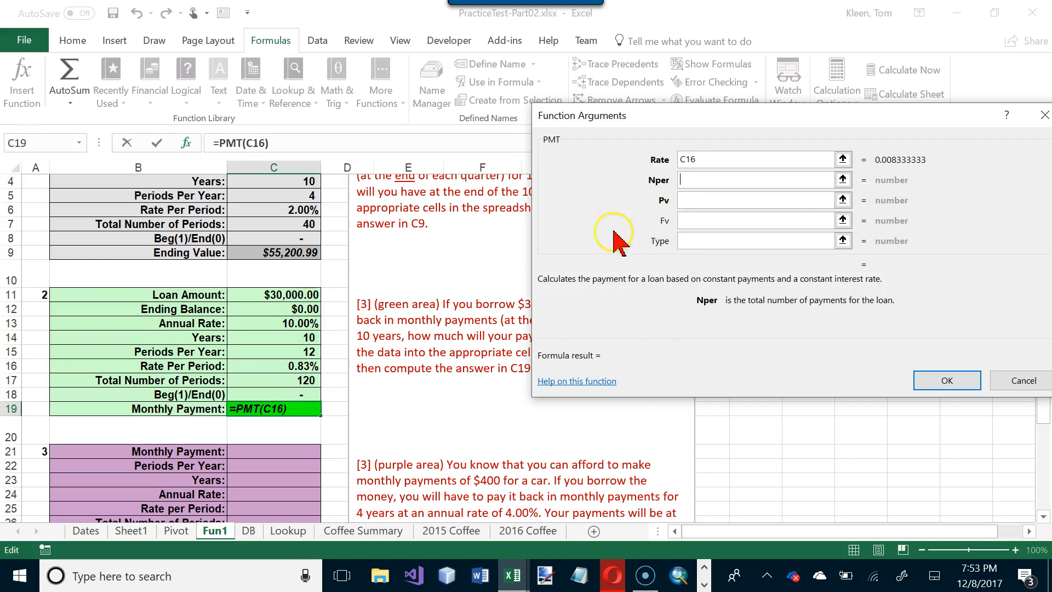
pyautogui.click(314, 381)
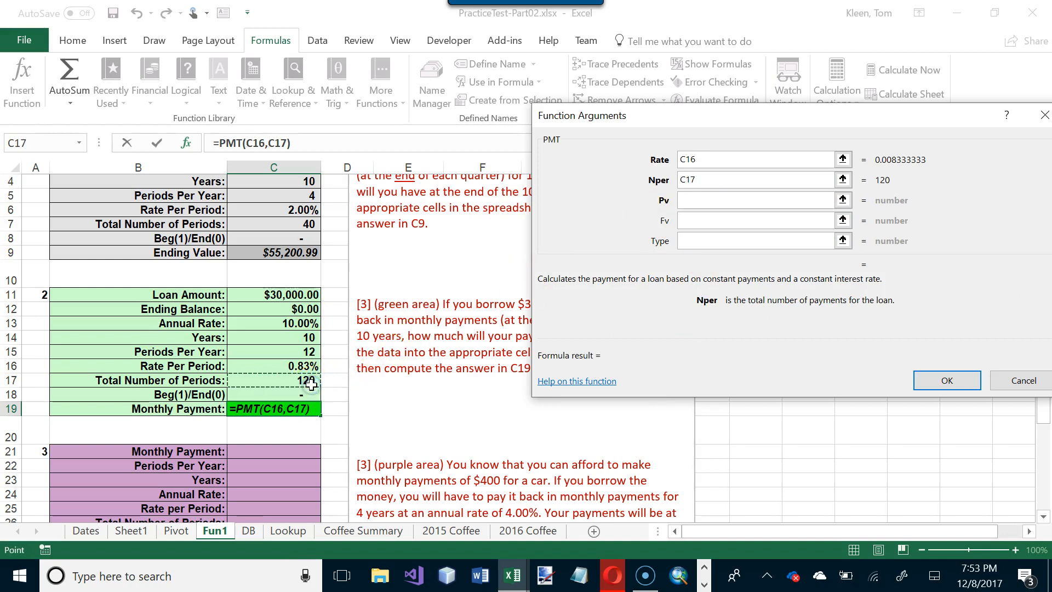
# Complete the PMT function in C19 with C11 as Pv, C12 as Fv and C18 as Type
pyautogui.click(700, 200)
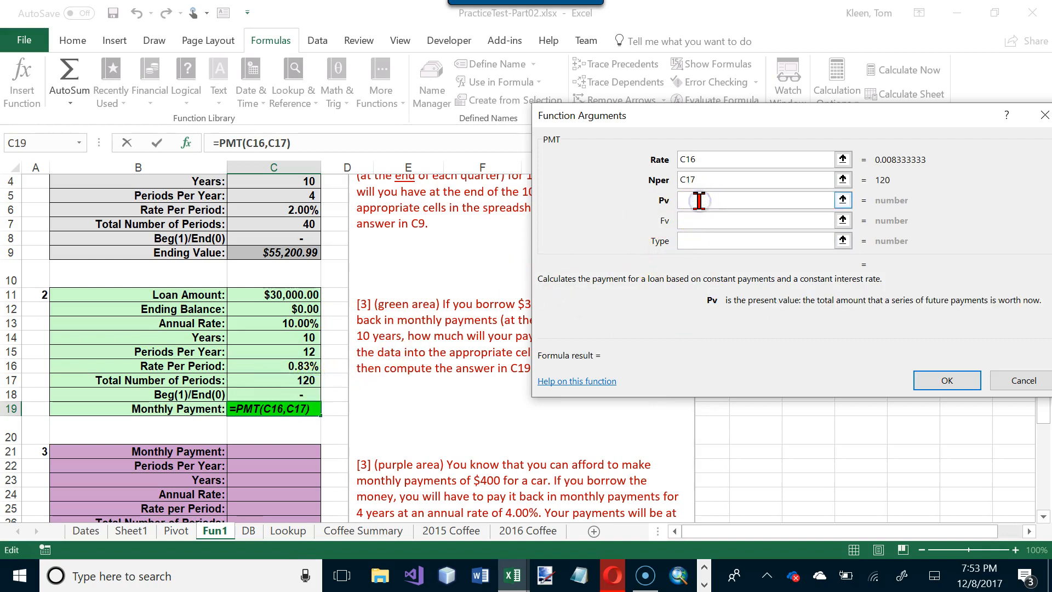
pyautogui.click(295, 294)
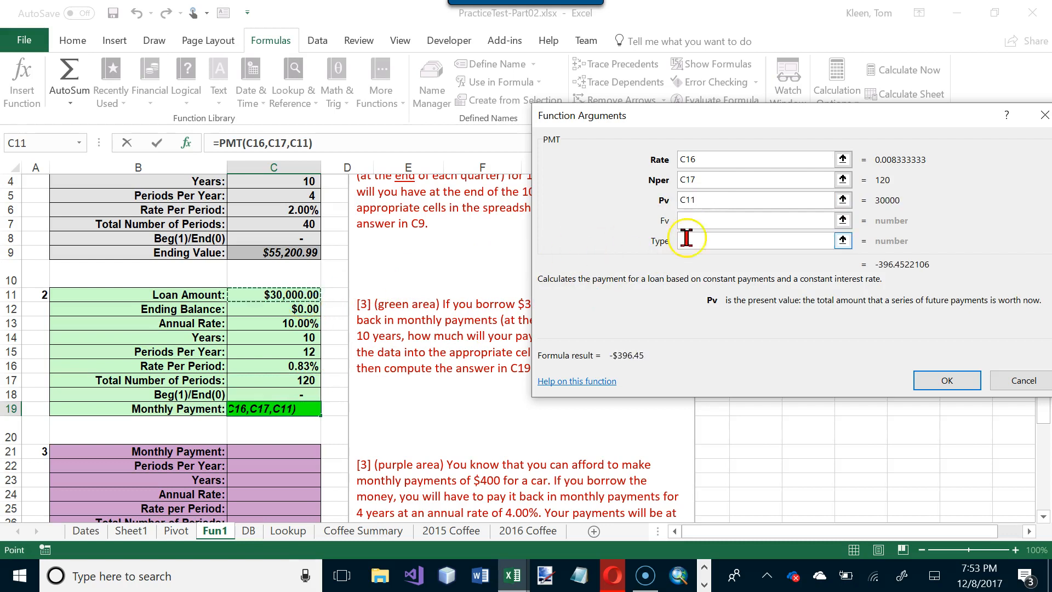
pyautogui.click(733, 223)
pyautogui.click(311, 312)
pyautogui.click(690, 241)
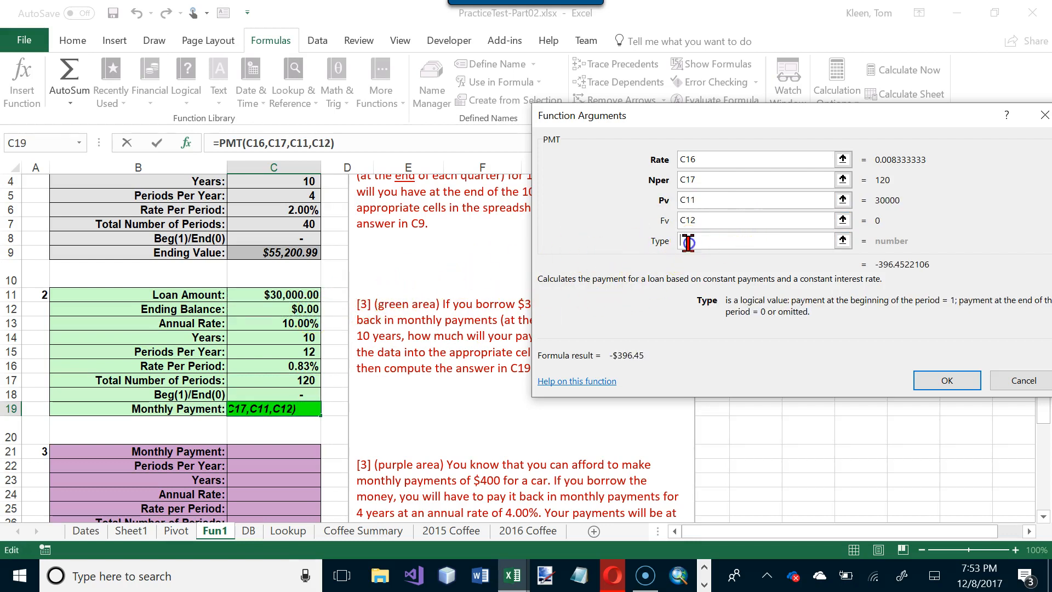
pyautogui.click(303, 394)
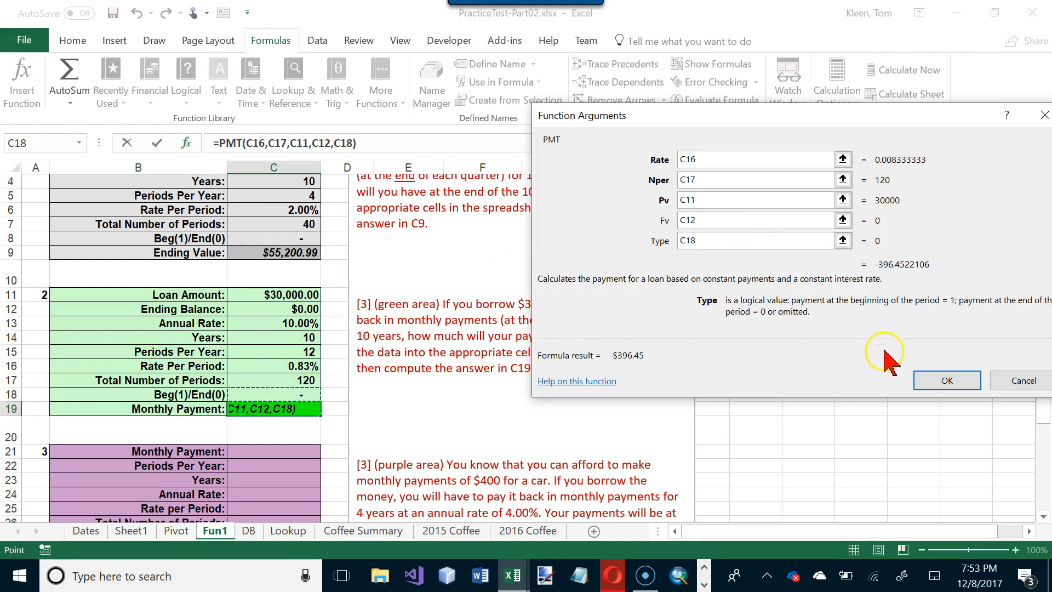
pyautogui.click(947, 381)
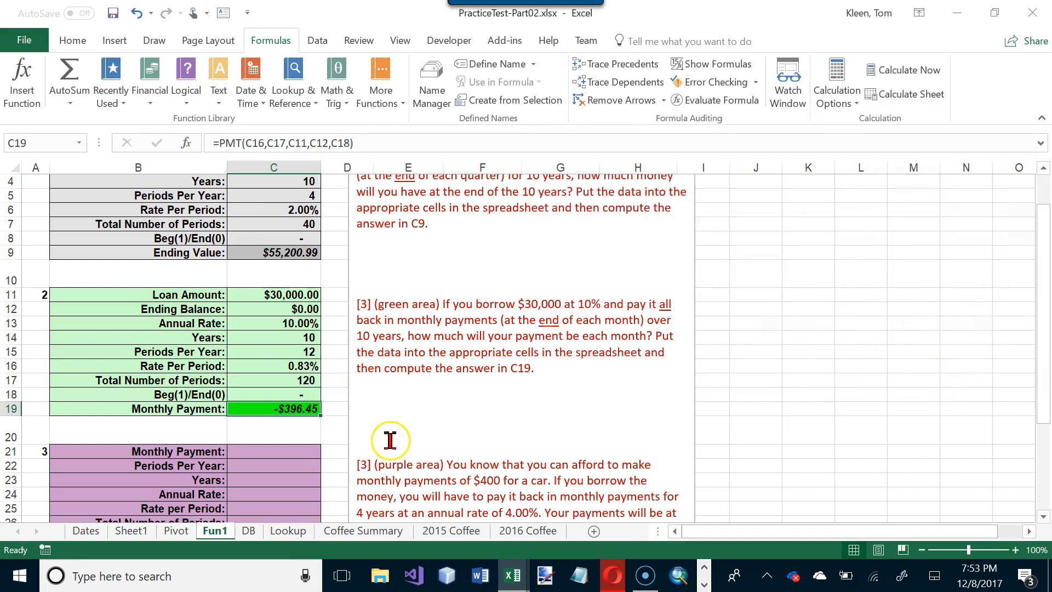
# Fill in the purple area's monthly payment of 400 in C21 and 12 periods per year in C22
pyautogui.scroll(-2, 388, 428)
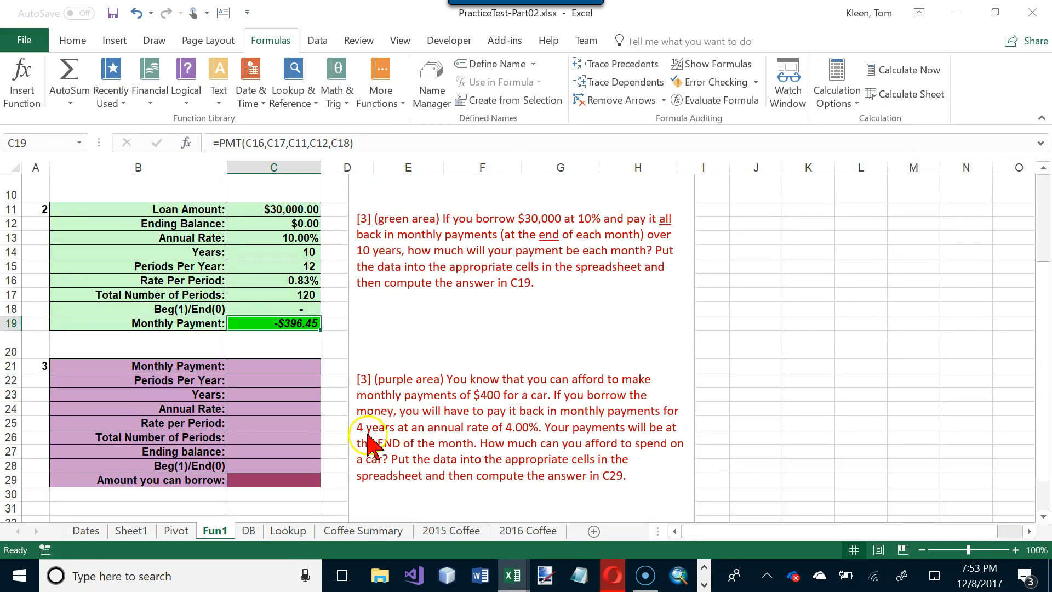
pyautogui.click(297, 390)
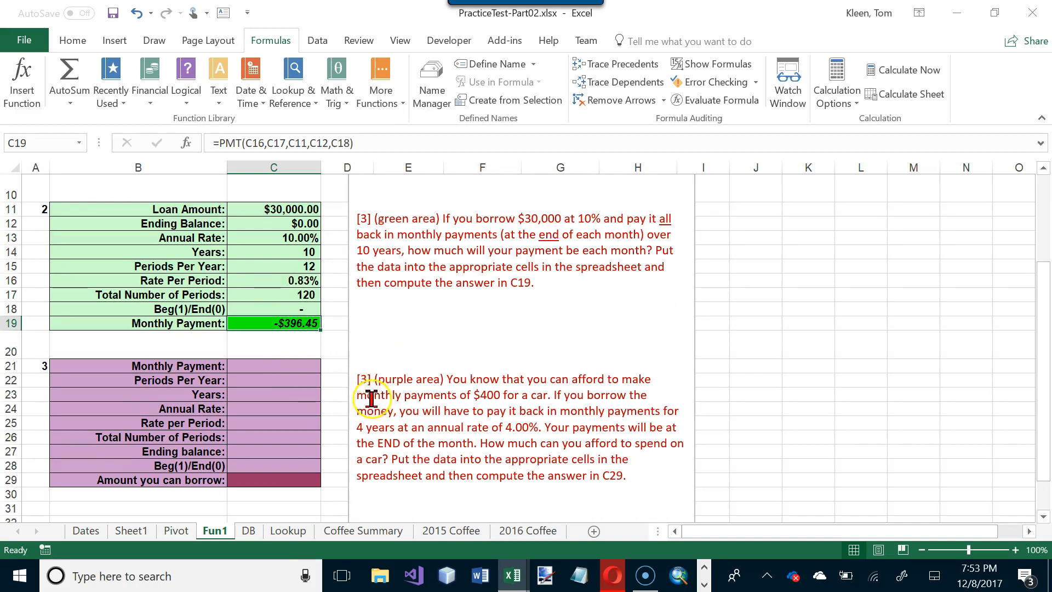
pyautogui.click(282, 364)
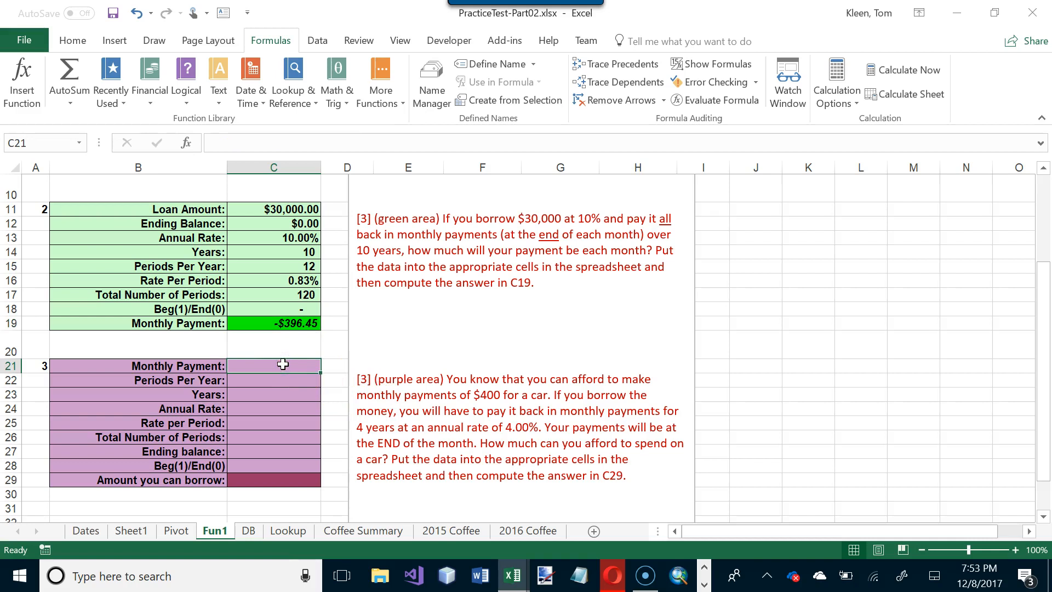
pyautogui.write('4')
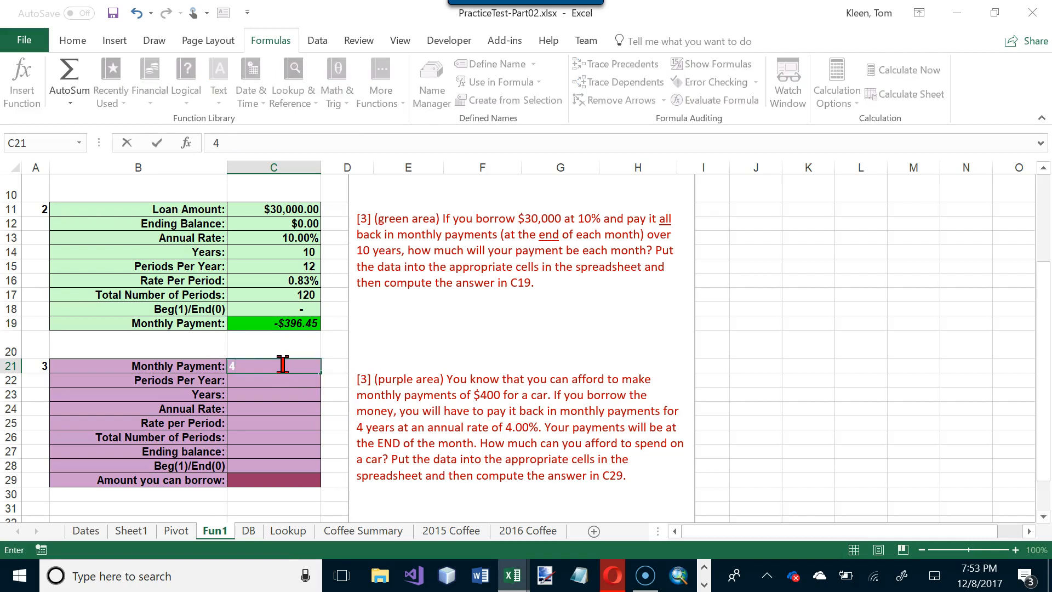
pyautogui.write('00')
pyautogui.press('Return')
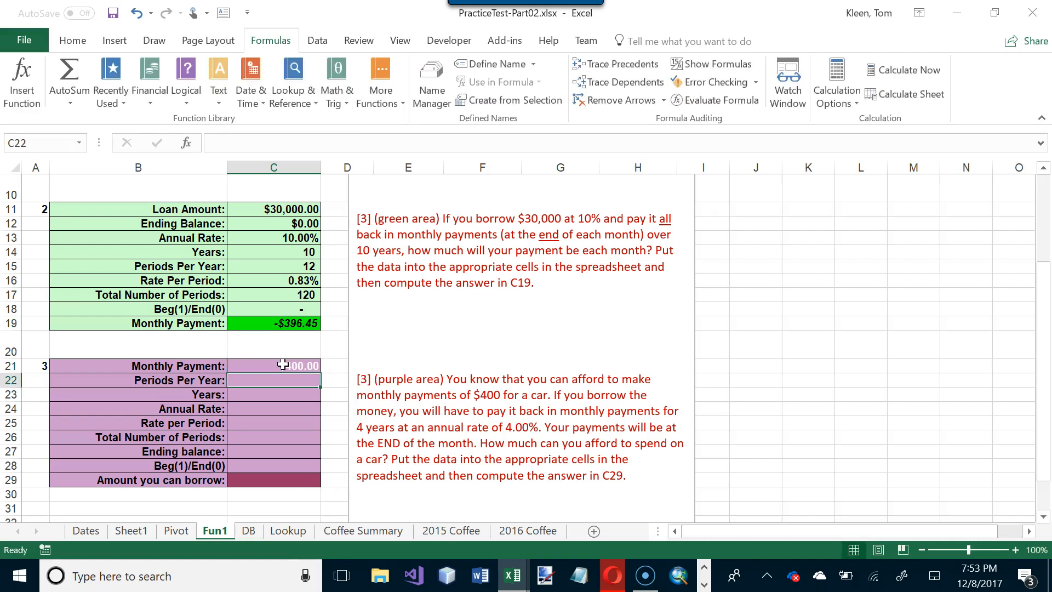
pyautogui.write('12')
pyautogui.press('Return')
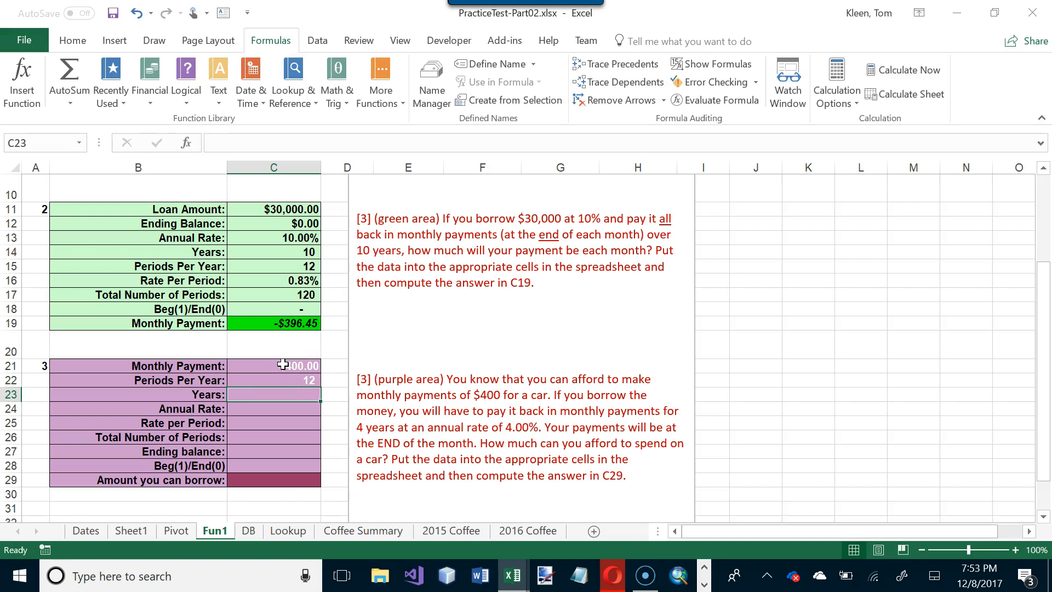
# Fill in the purple area's term of 4 years in C23 and annual rate of 4% in C24
pyautogui.write('4')
pyautogui.press('Return')
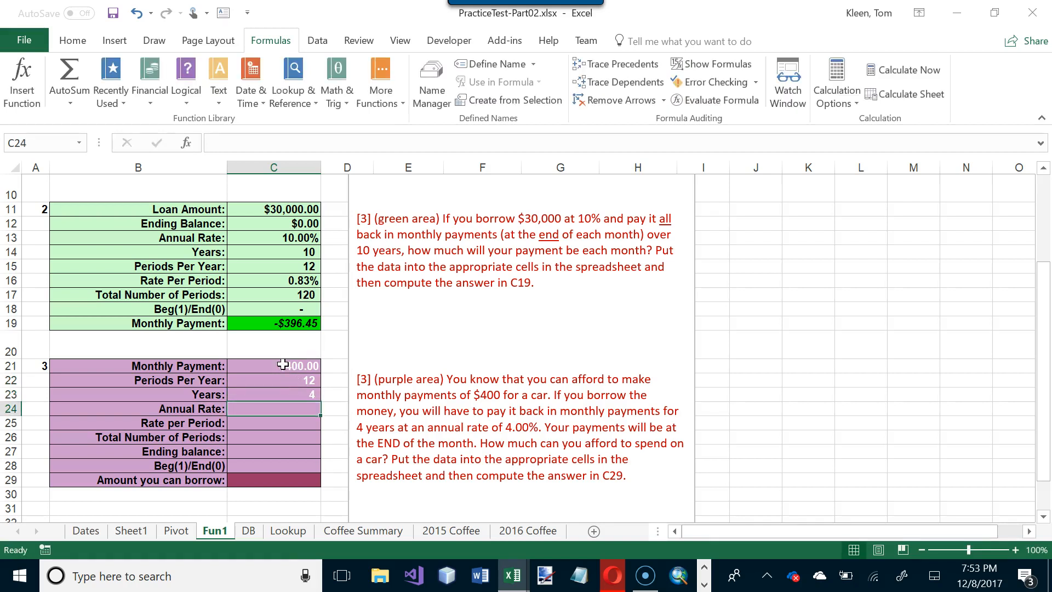
pyautogui.write('4%')
pyautogui.press('Return')
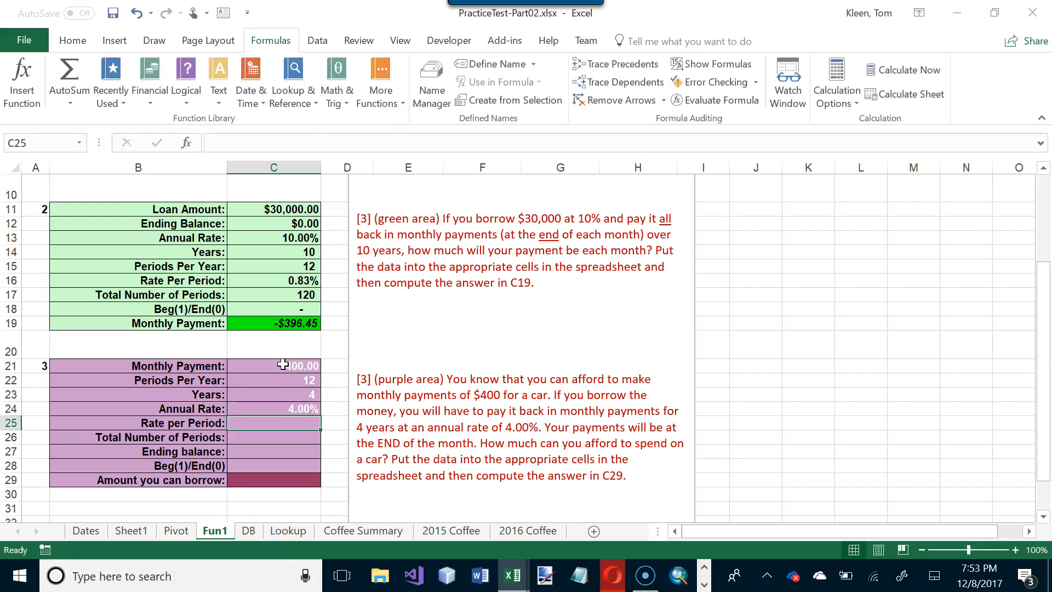
# Calculate the purple area's rate per period in C25 with the formula =C24/C22
pyautogui.write('=')
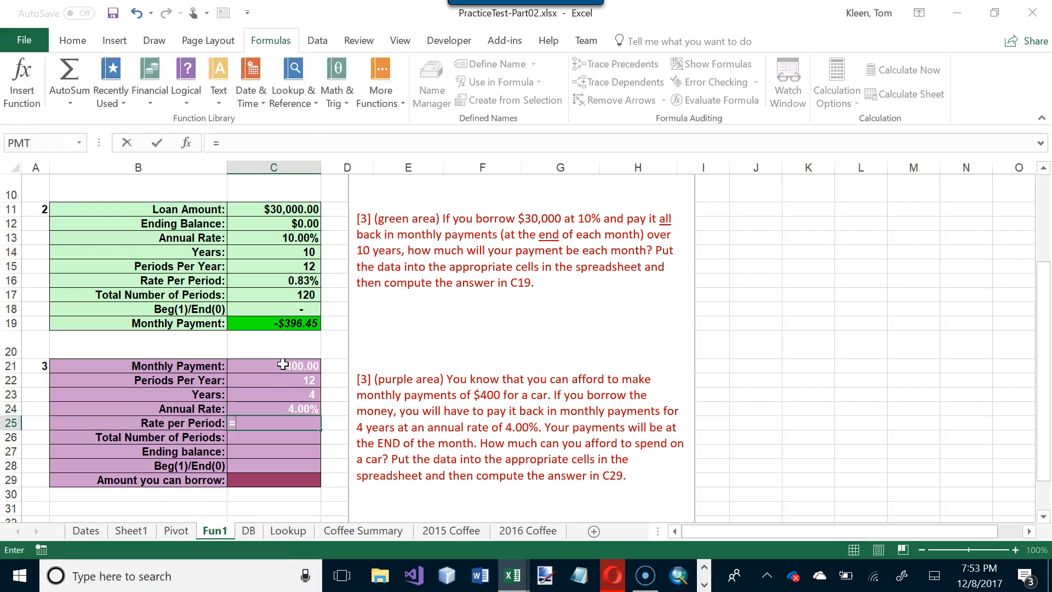
pyautogui.scroll(2, 282, 364)
pyautogui.scroll(-2, 291, 372)
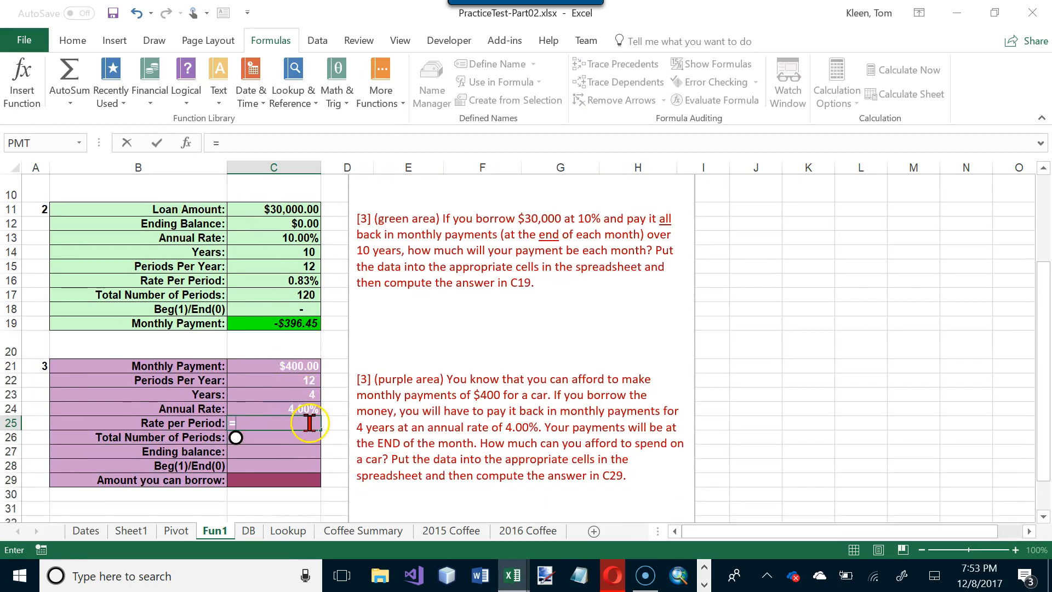
pyautogui.click(309, 408)
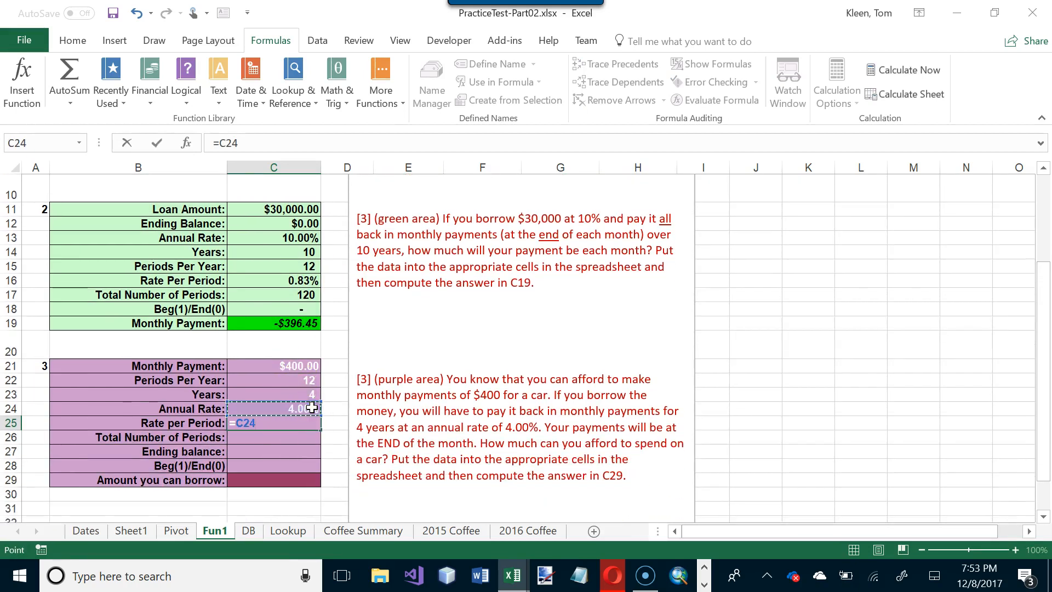
pyautogui.write('/')
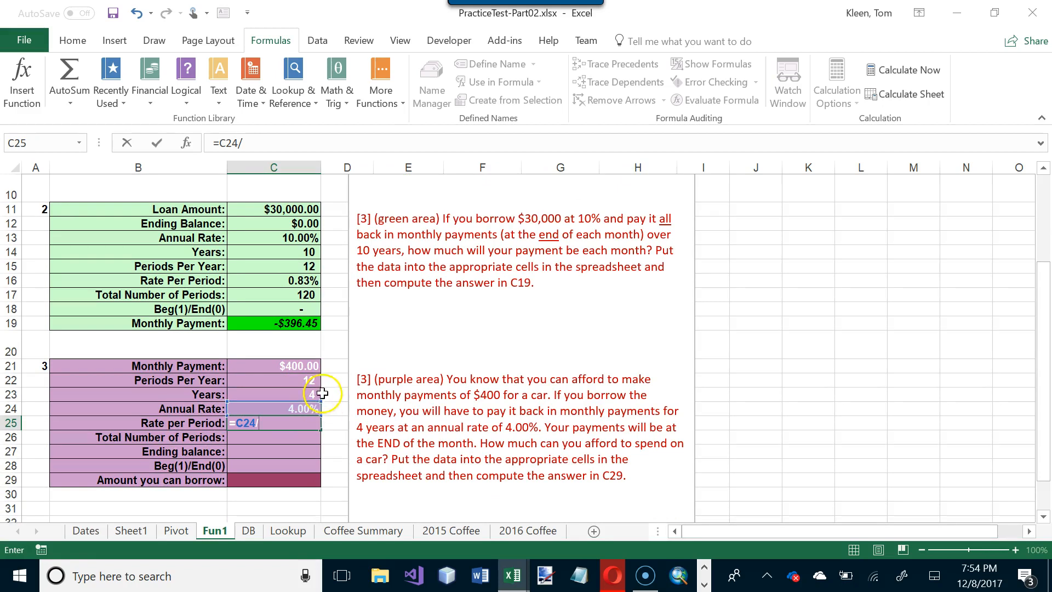
pyautogui.click(314, 381)
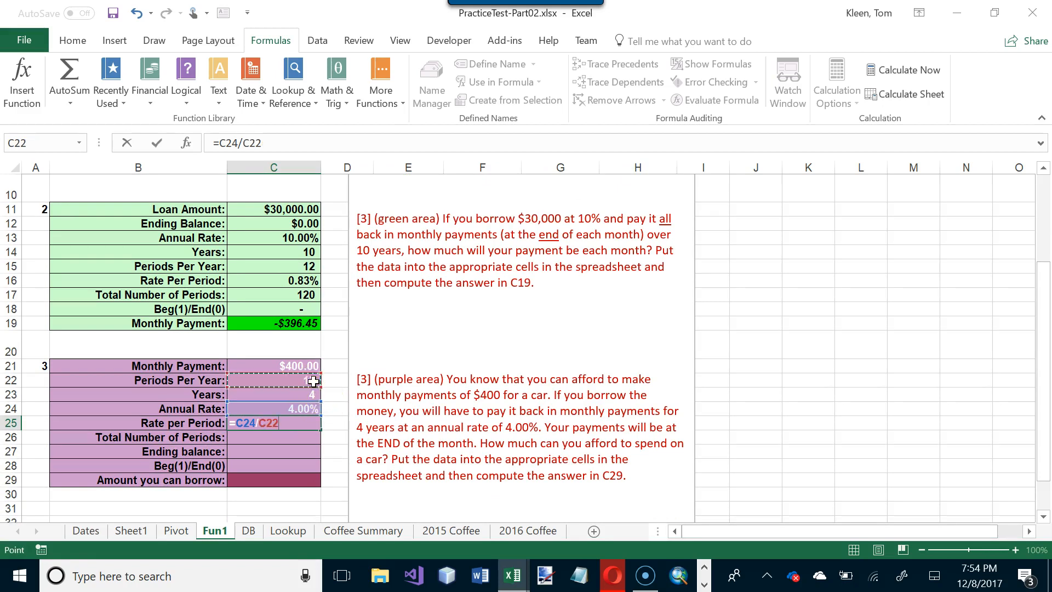
pyautogui.press('Return')
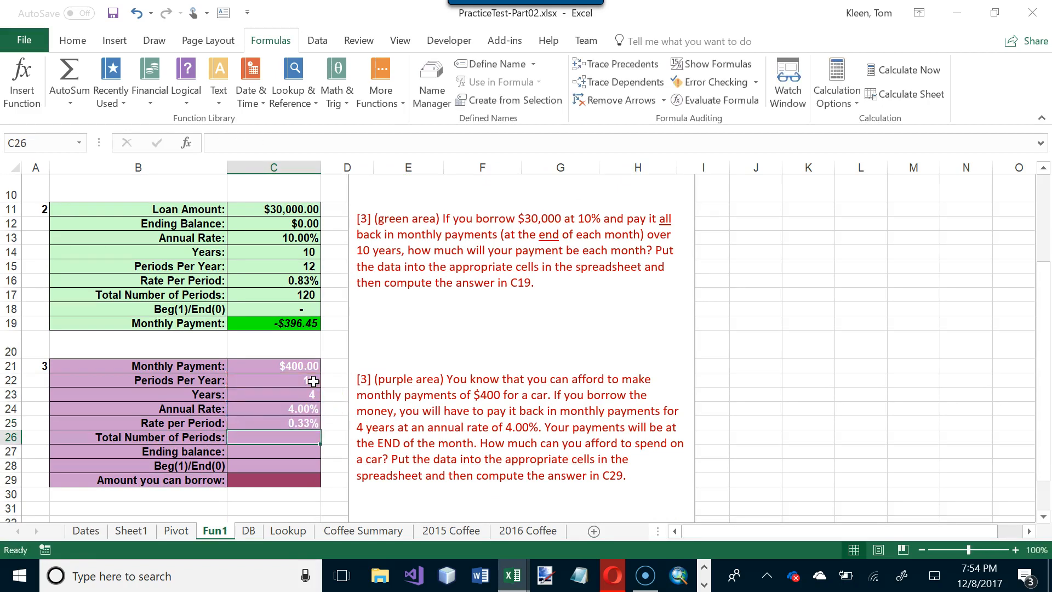
# Calculate the purple area's total number of periods in C26 with the formula =C22*C23
pyautogui.write('=')
pyautogui.scroll(1, 314, 381)
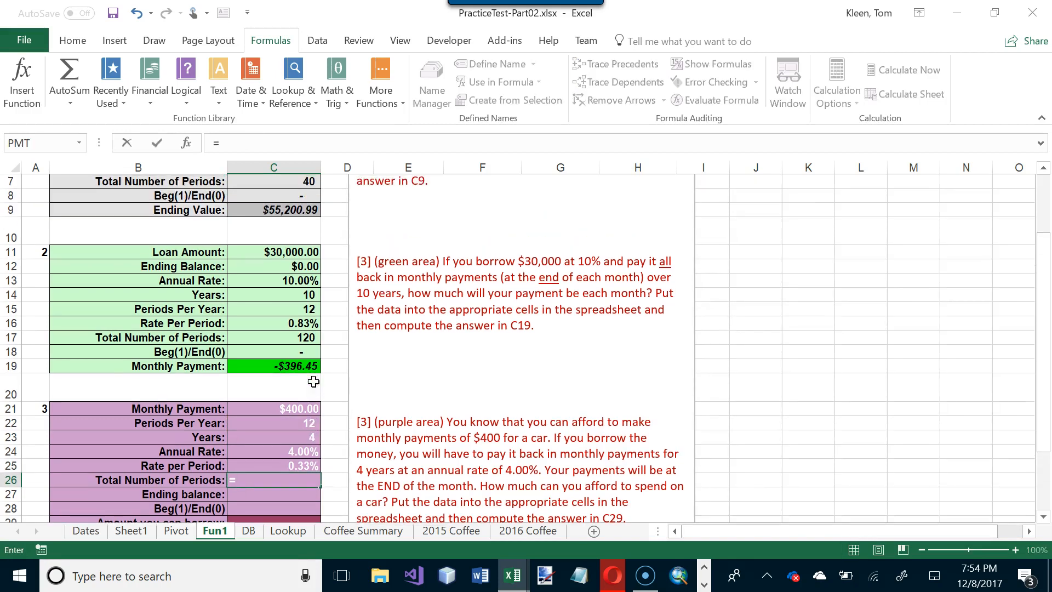
pyautogui.scroll(-1, 398, 389)
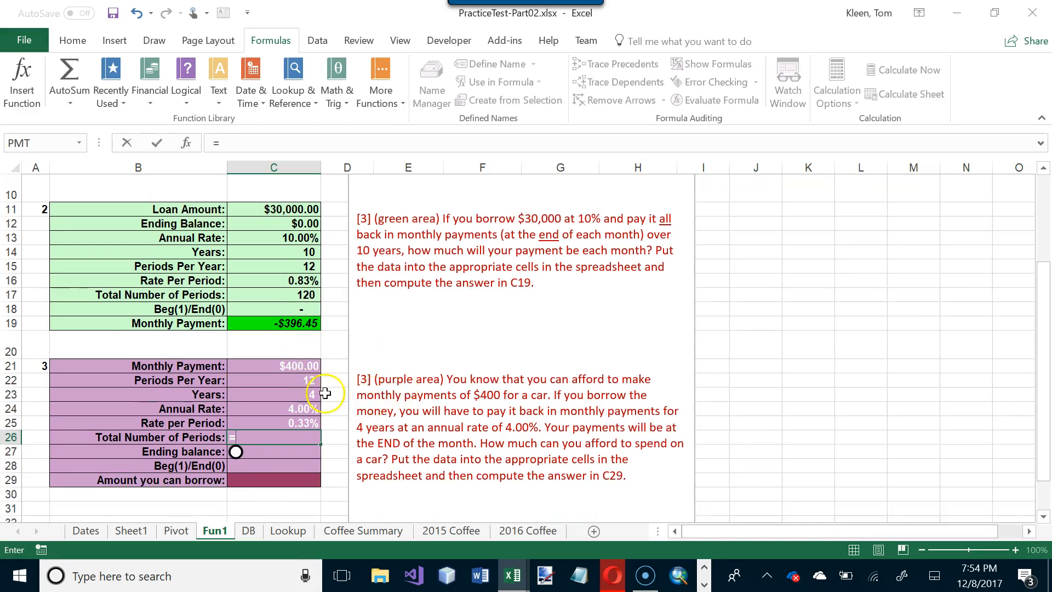
pyautogui.click(317, 378)
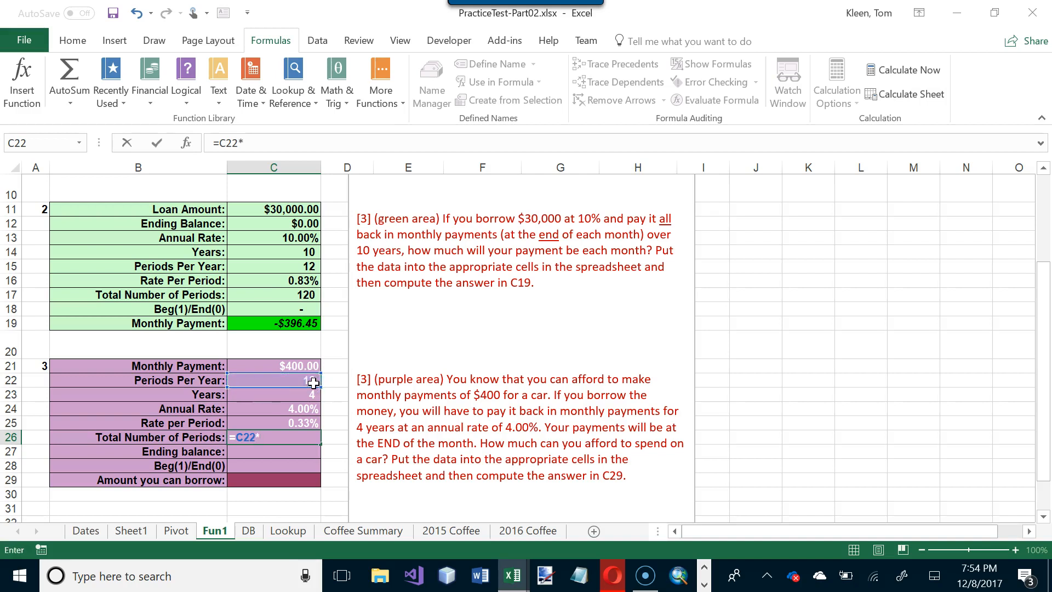
pyautogui.click(310, 392)
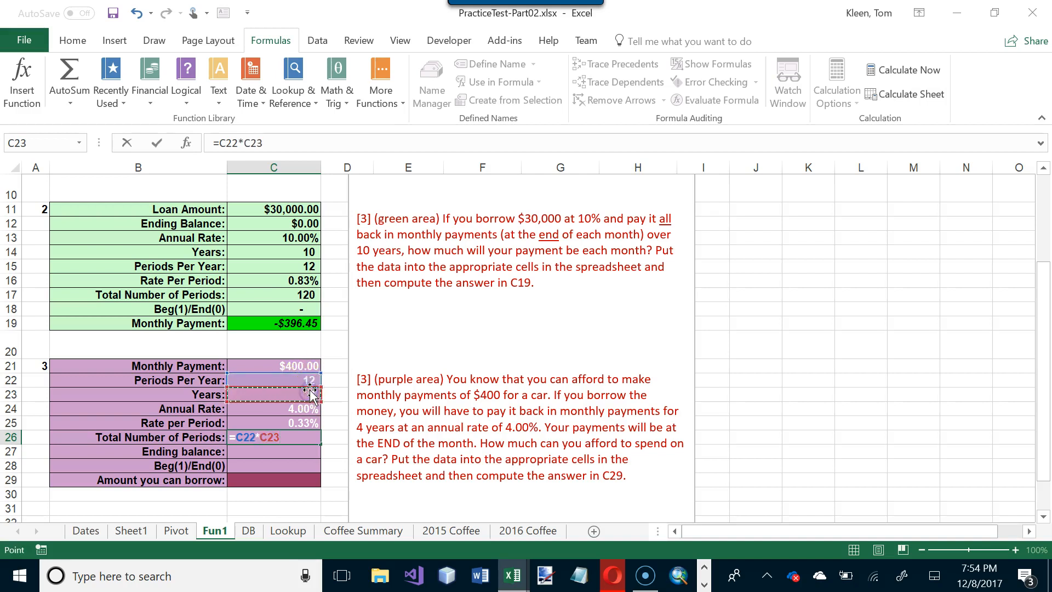
pyautogui.press('Return')
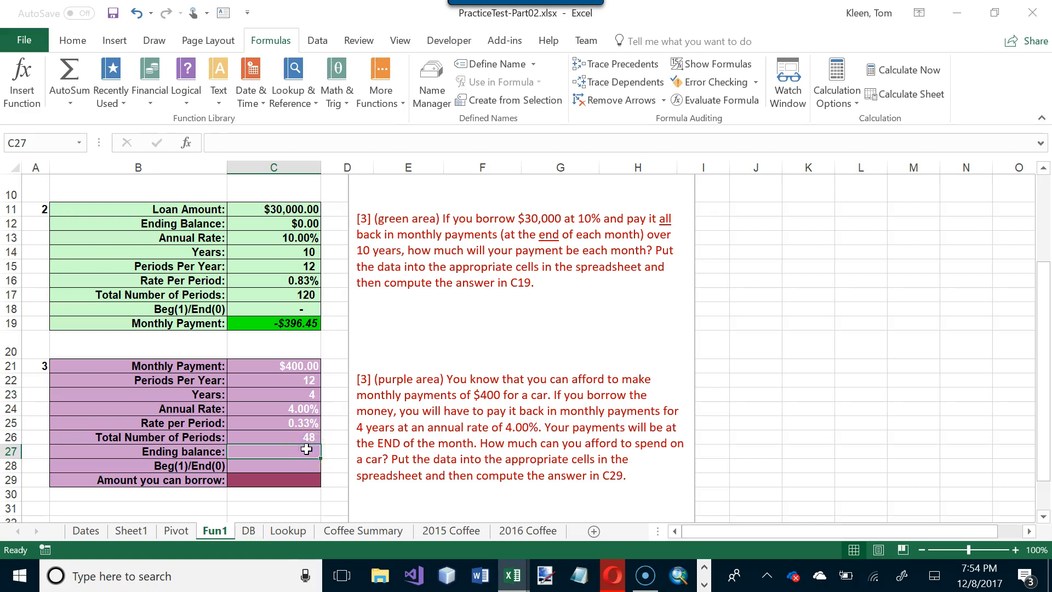
# Enter the purple area's ending balance of 0 in C27 and 0 in C28 for end-of-period payments
pyautogui.write('0')
pyautogui.press('Return')
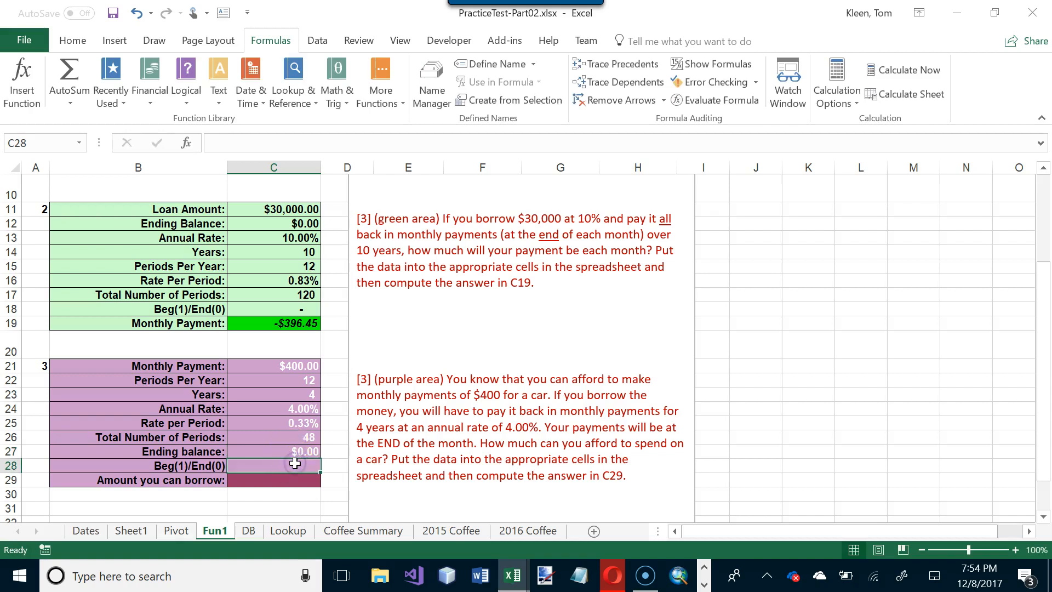
pyautogui.write('0')
pyautogui.press('Return')
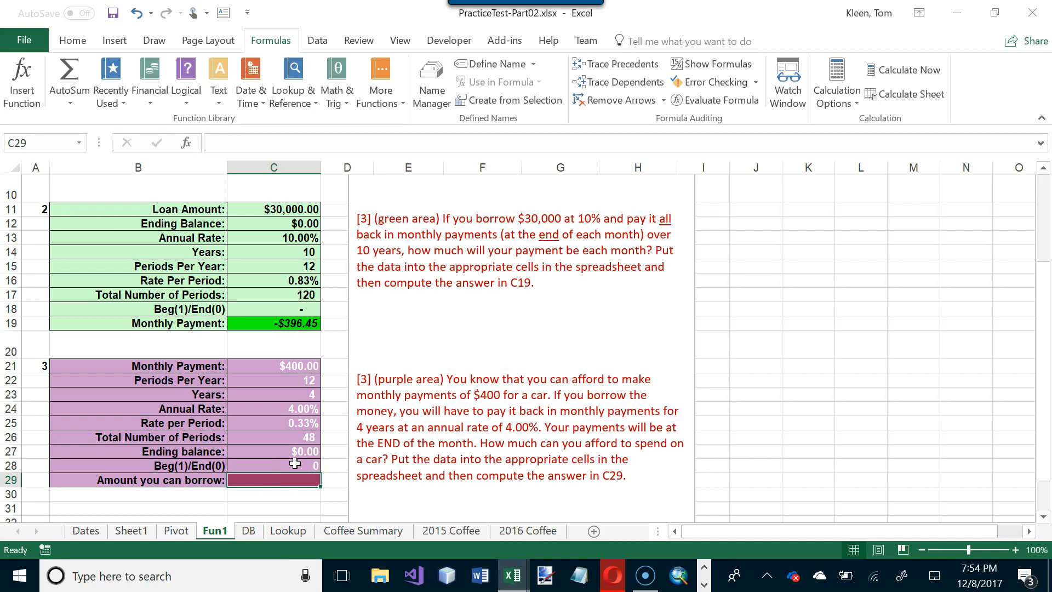
# Start a PV financial function in C29 for the purple area's amount you can borrow
pyautogui.click(291, 479)
pyautogui.click(149, 99)
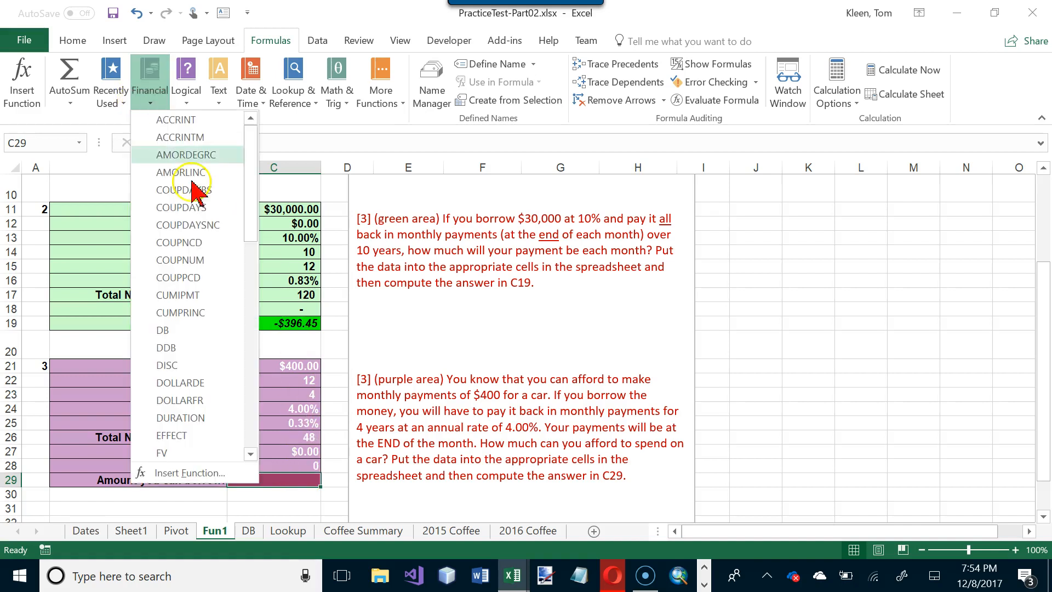
pyautogui.click(250, 432)
pyautogui.click(250, 433)
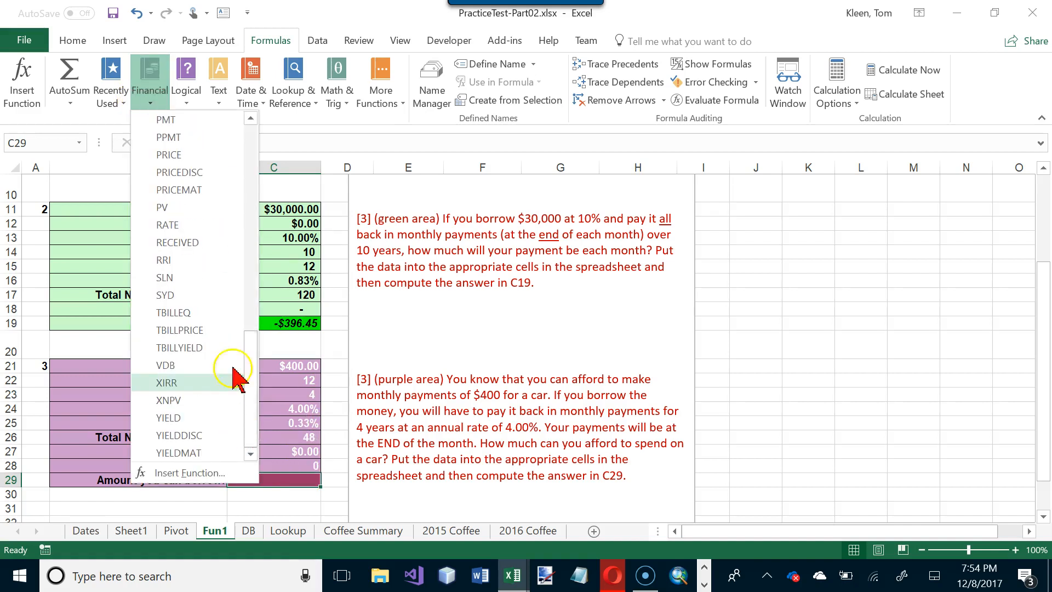
pyautogui.click(198, 208)
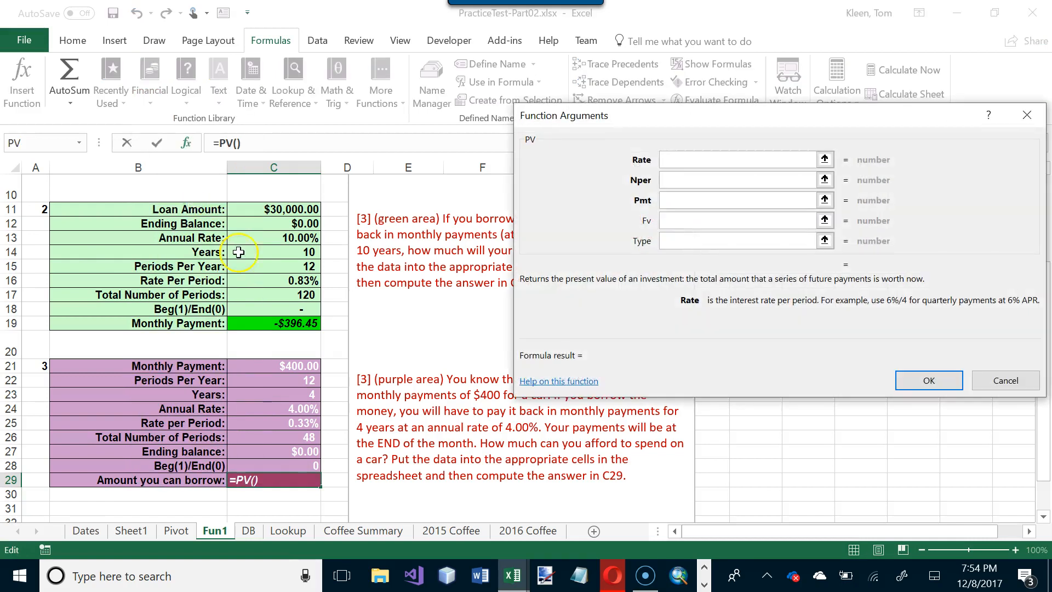
# Set the PV function's Rate argument to C25, Nper to C26 and Pmt to -C21
pyautogui.click(302, 423)
pyautogui.click(669, 180)
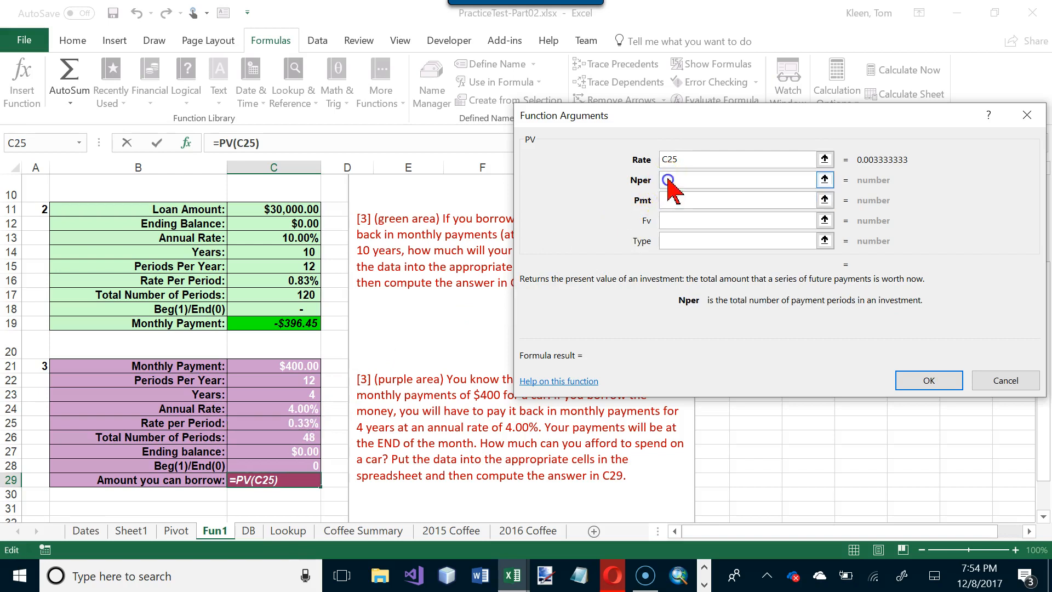
pyautogui.click(311, 438)
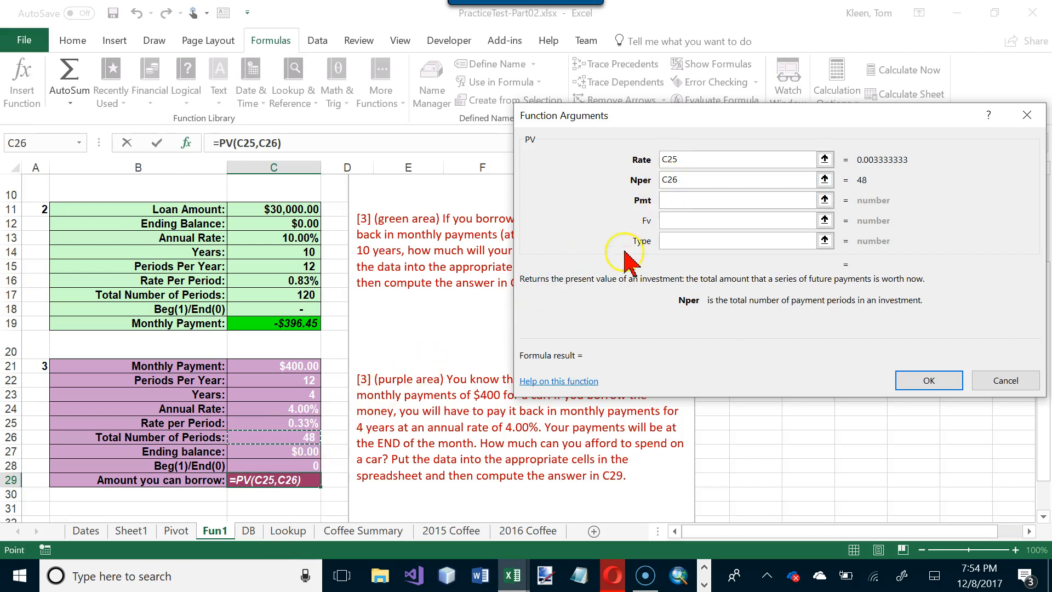
pyautogui.click(672, 199)
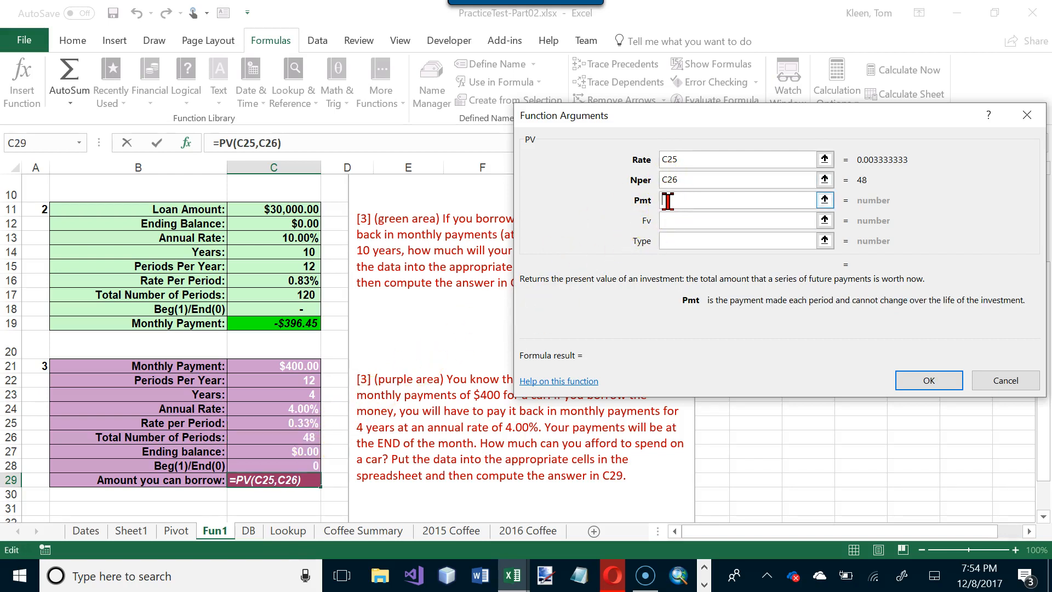
pyautogui.write('-')
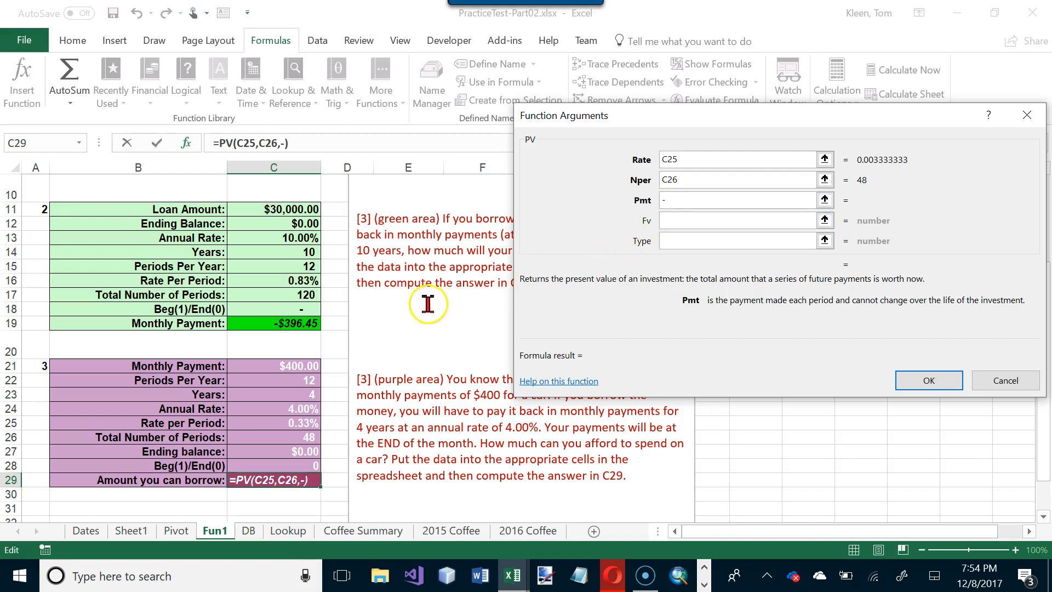
pyautogui.click(312, 370)
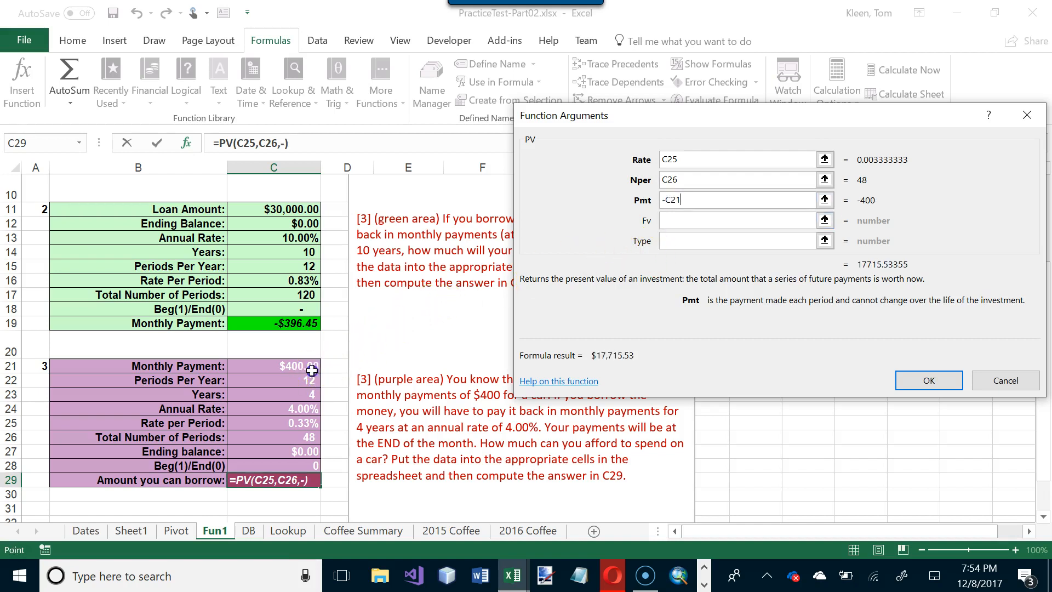
# Set the PV function's Fv argument to C27 and Type to C28, and enter the completed formula in C29
pyautogui.click(680, 222)
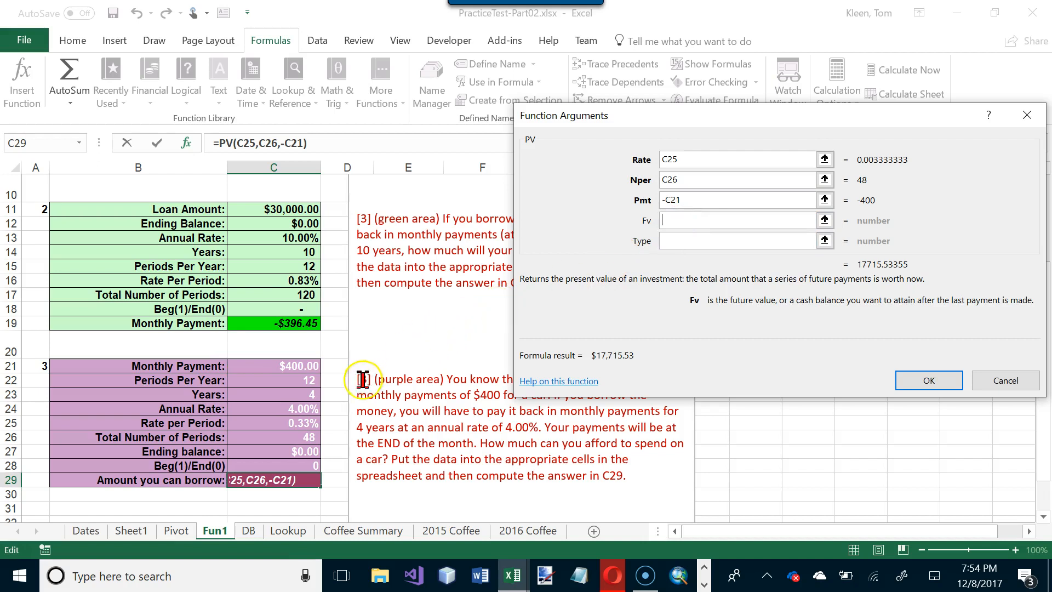
pyautogui.click(314, 454)
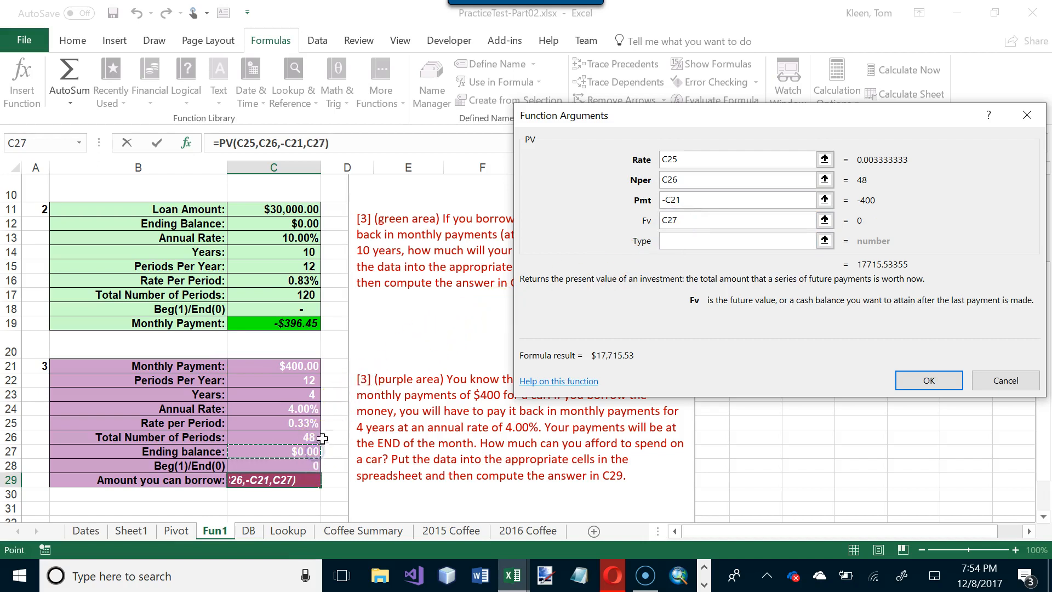
pyautogui.click(675, 239)
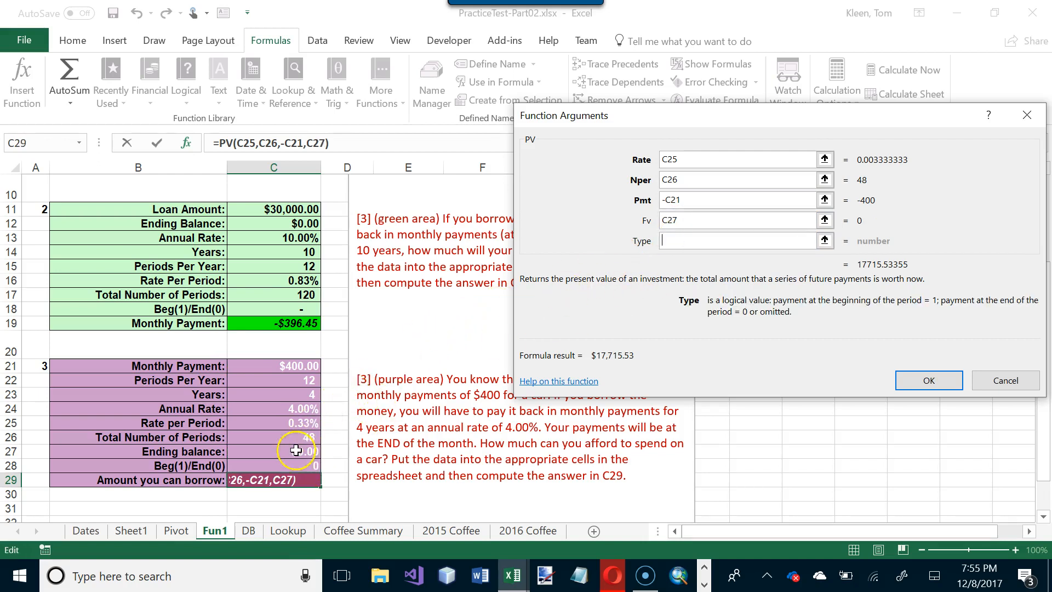
pyautogui.click(311, 466)
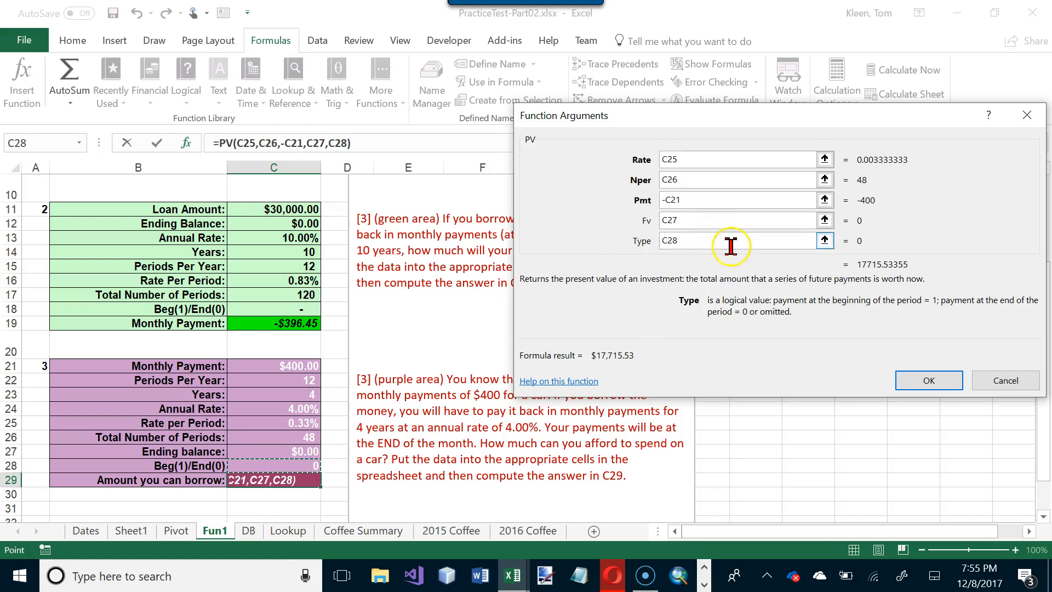
pyautogui.click(928, 381)
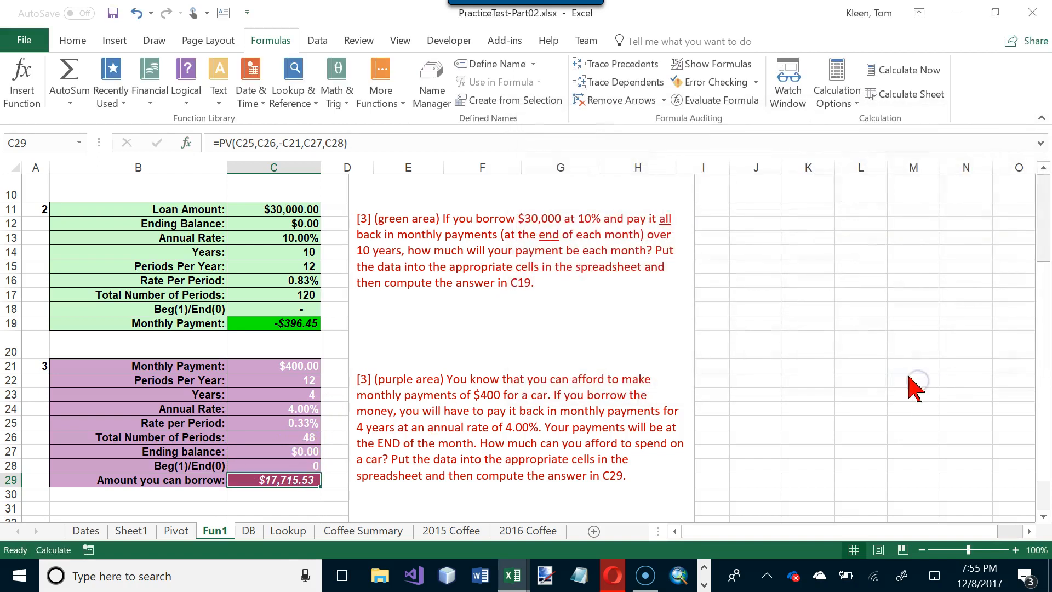